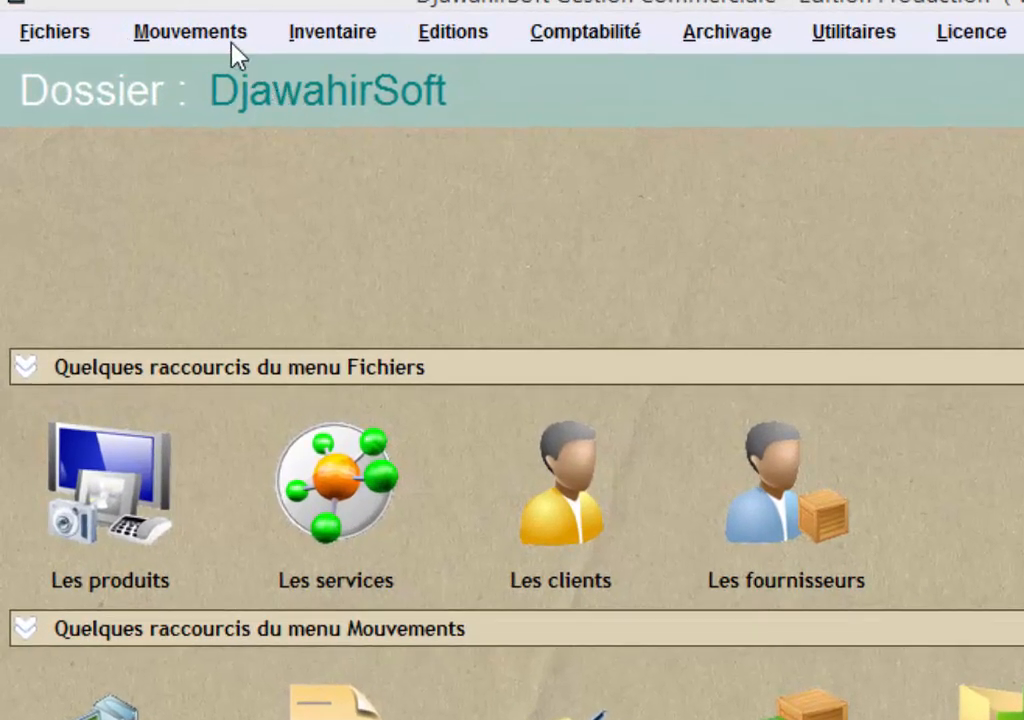
click(146, 17)
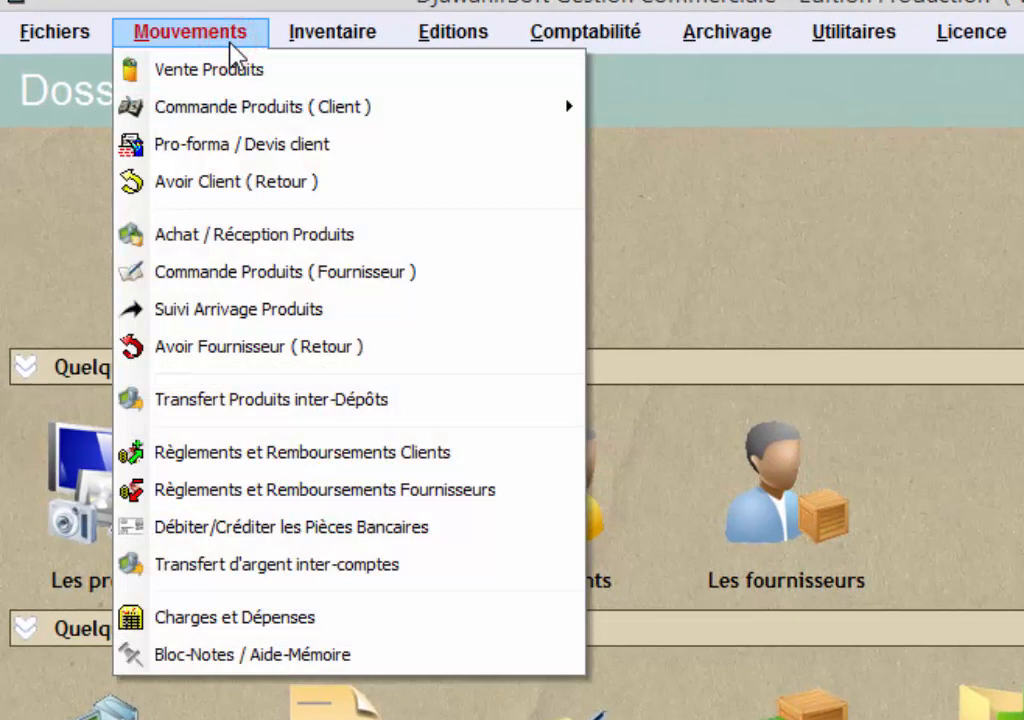
mouse_move(407, 105)
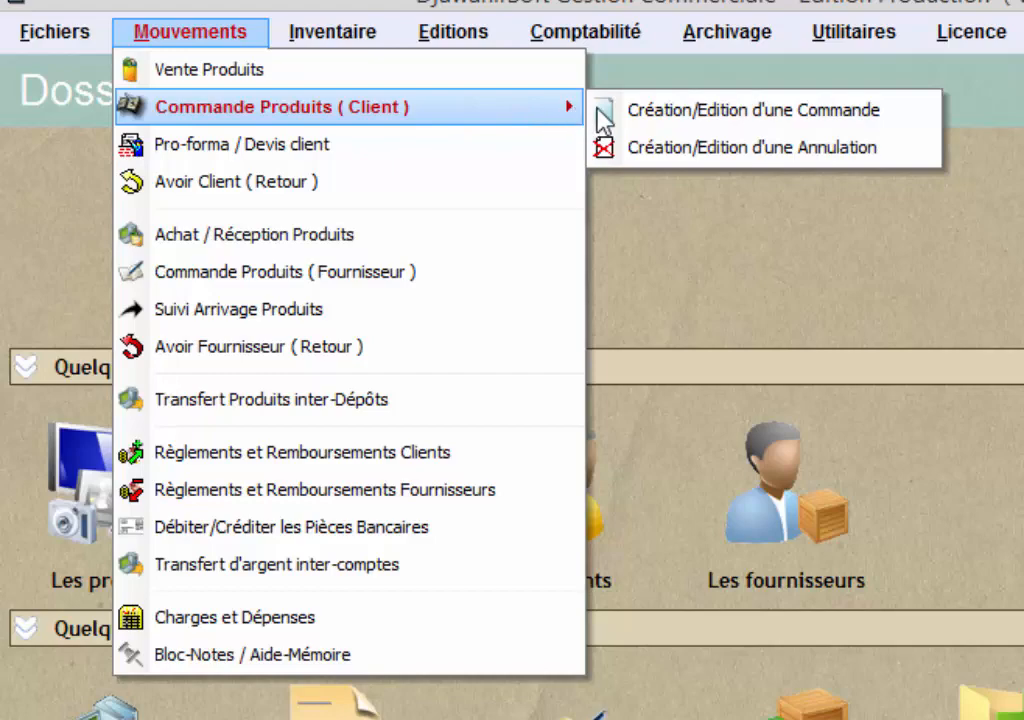
click(931, 113)
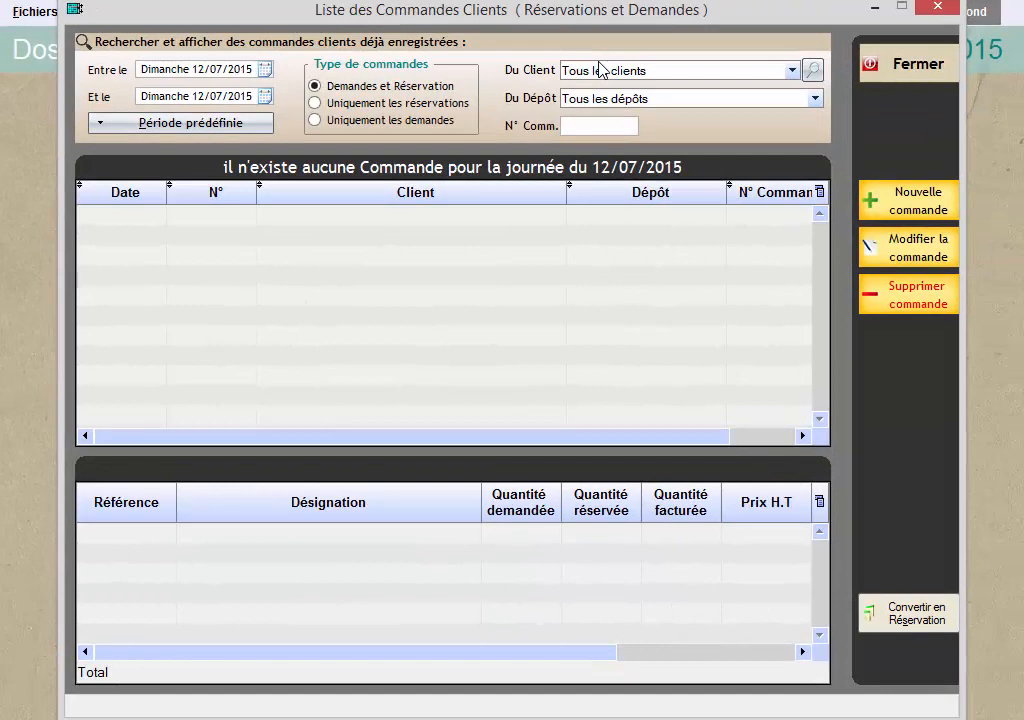
click(902, 74)
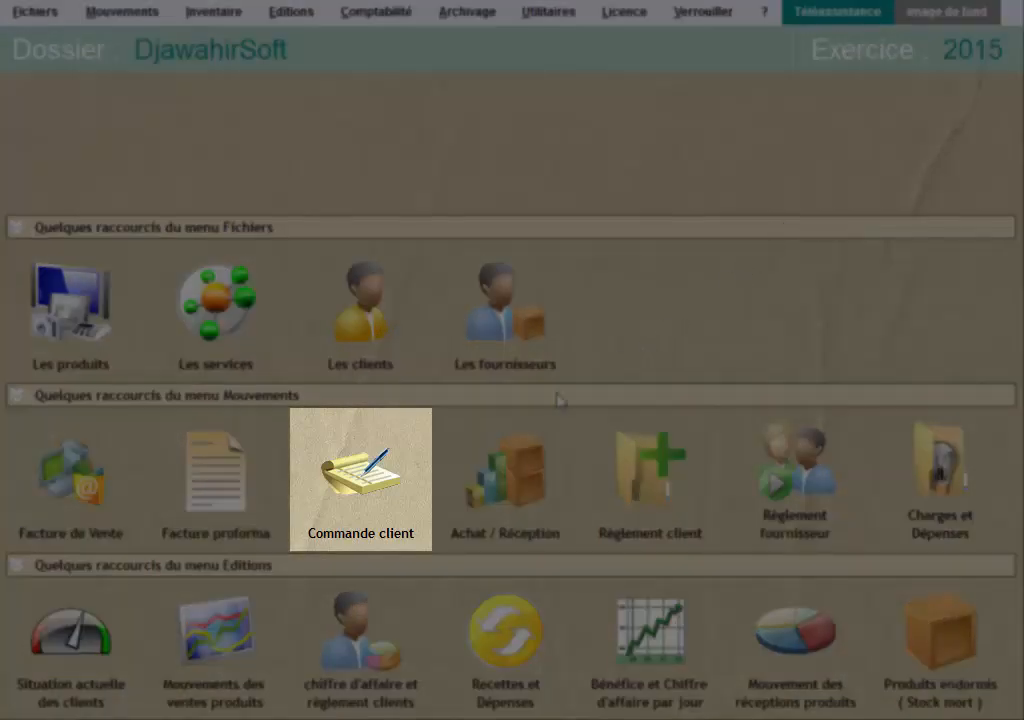
Start a new client order from the client orders list and choose EURL TECHNO-VISION as its client.
click(390, 472)
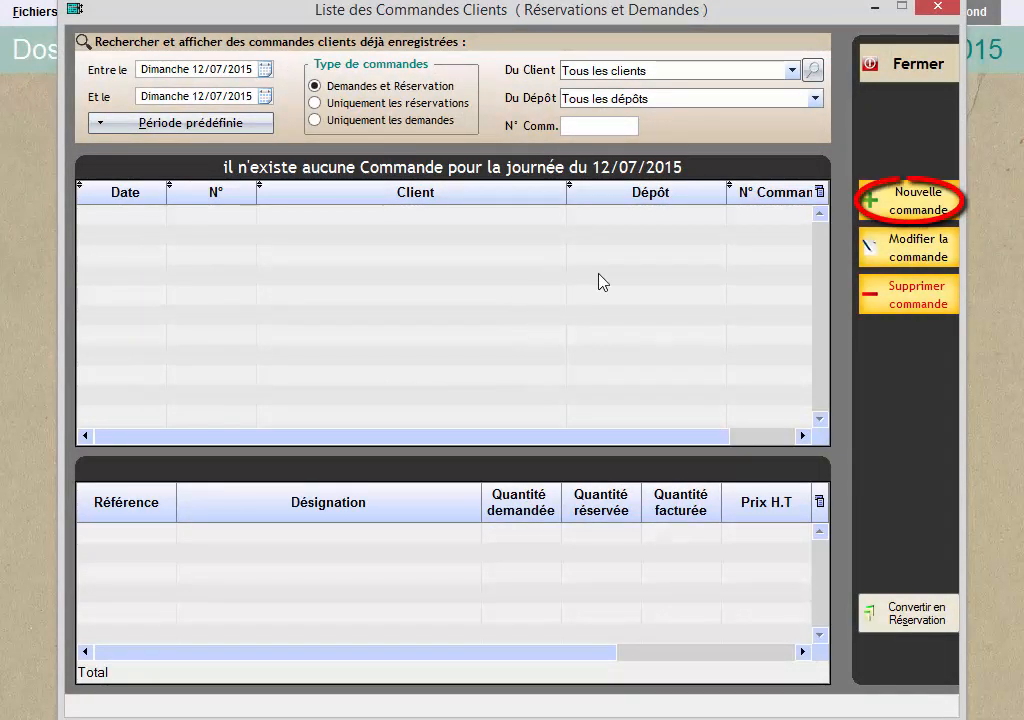
click(880, 205)
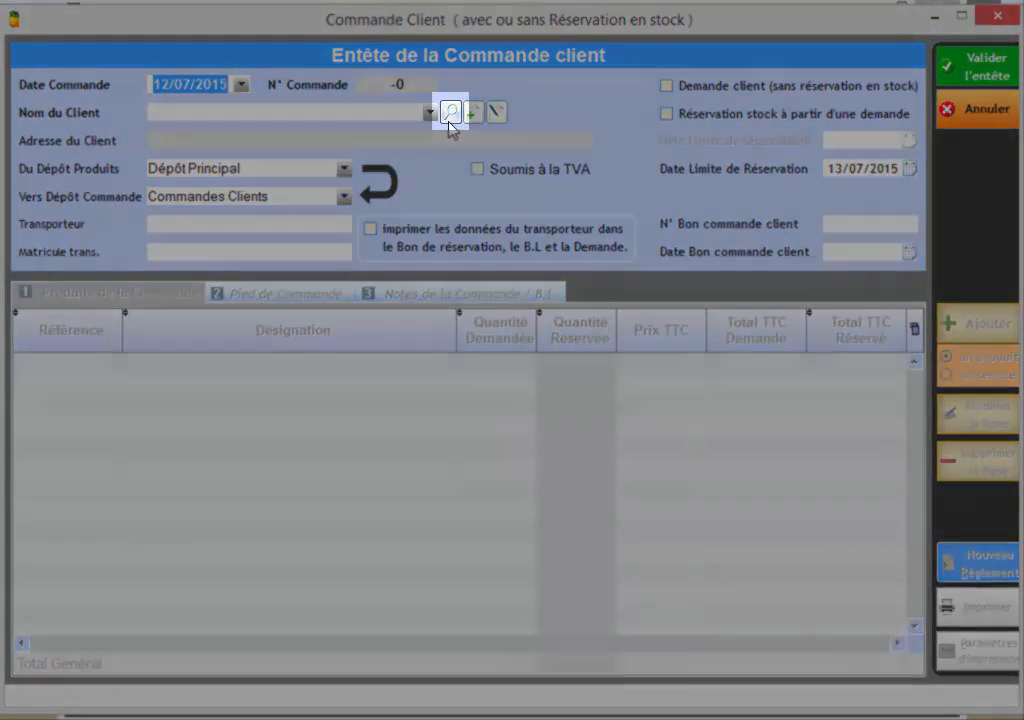
click(450, 116)
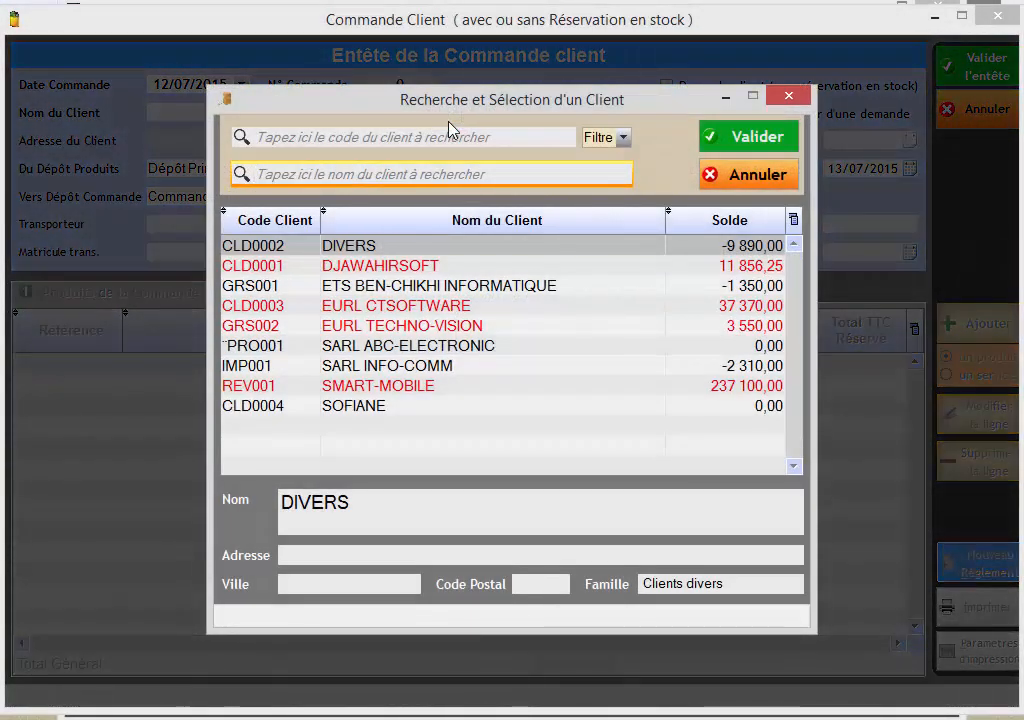
text(TE)
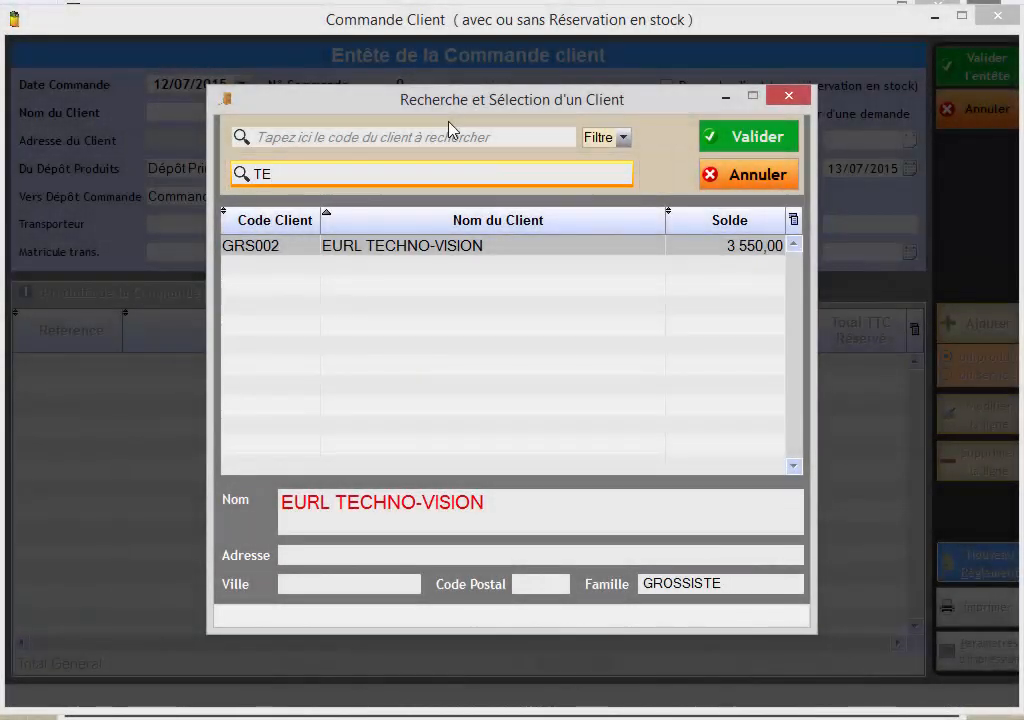
double_click(448, 249)
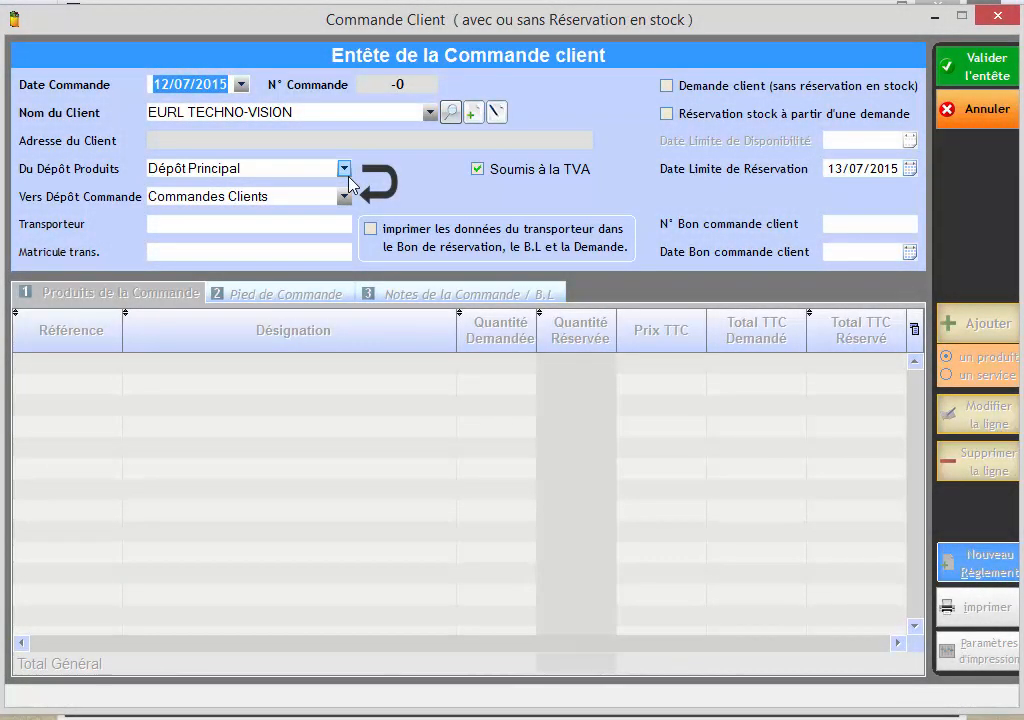
Keep Dépôt Principal as the source depot and set the order's reservation deadline to 15/07/2015.
click(345, 172)
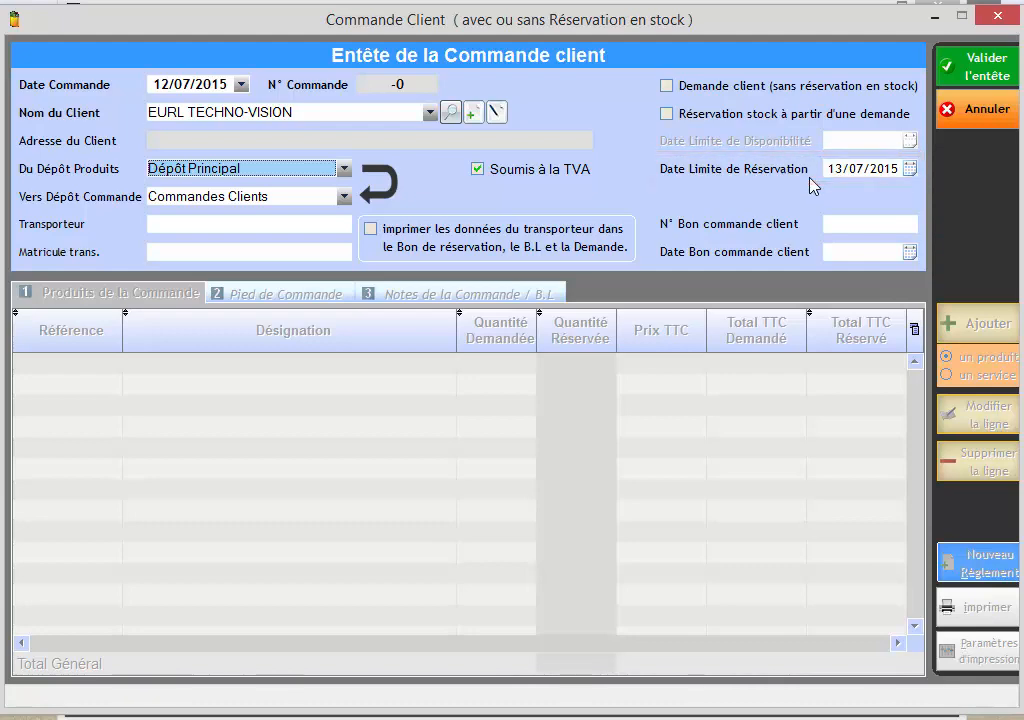
click(839, 168)
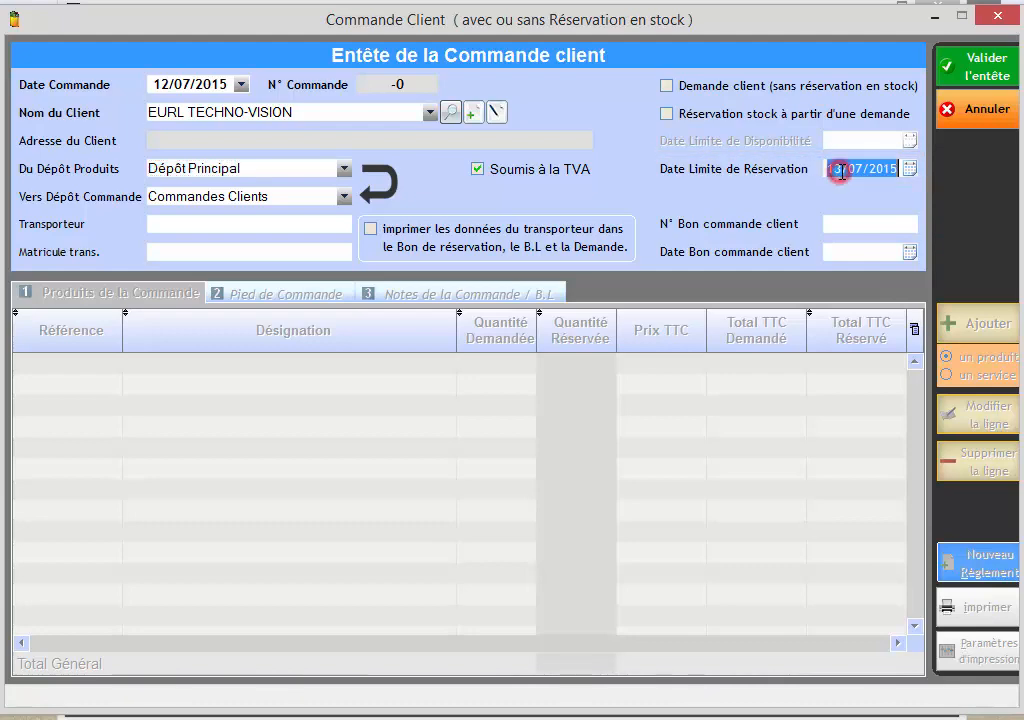
text(15/)
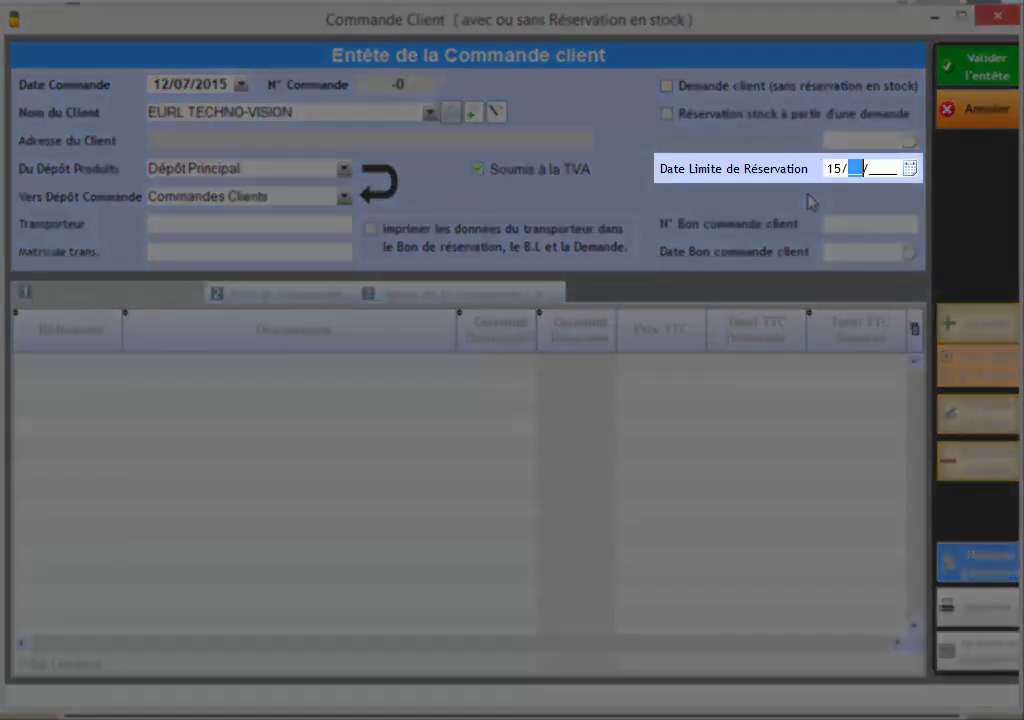
text(07/)
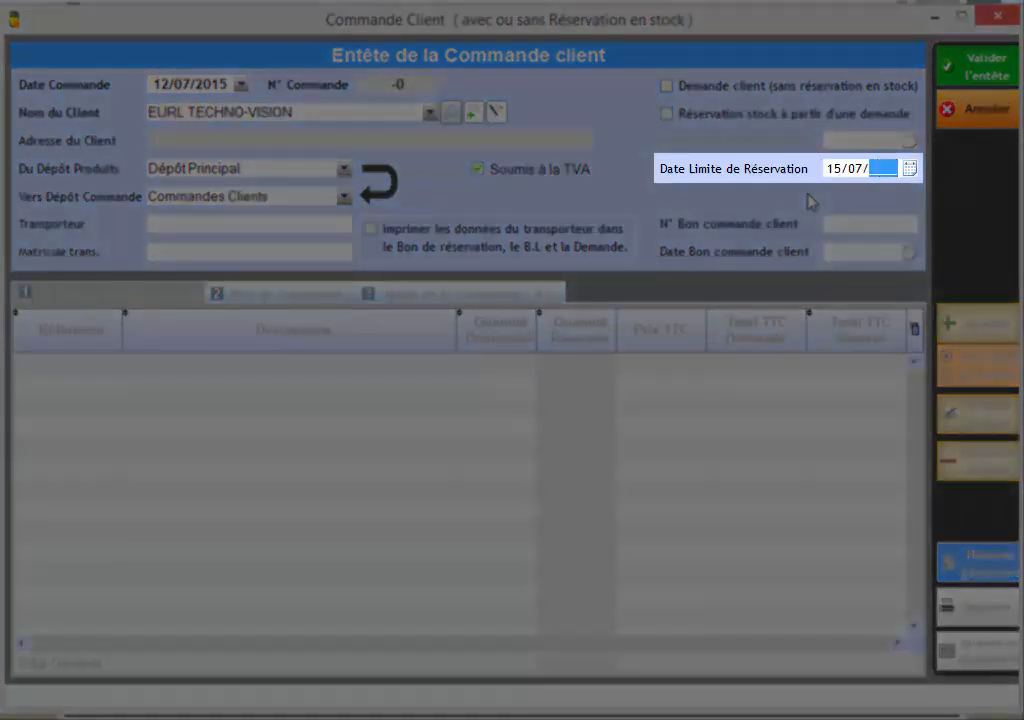
text(2015)
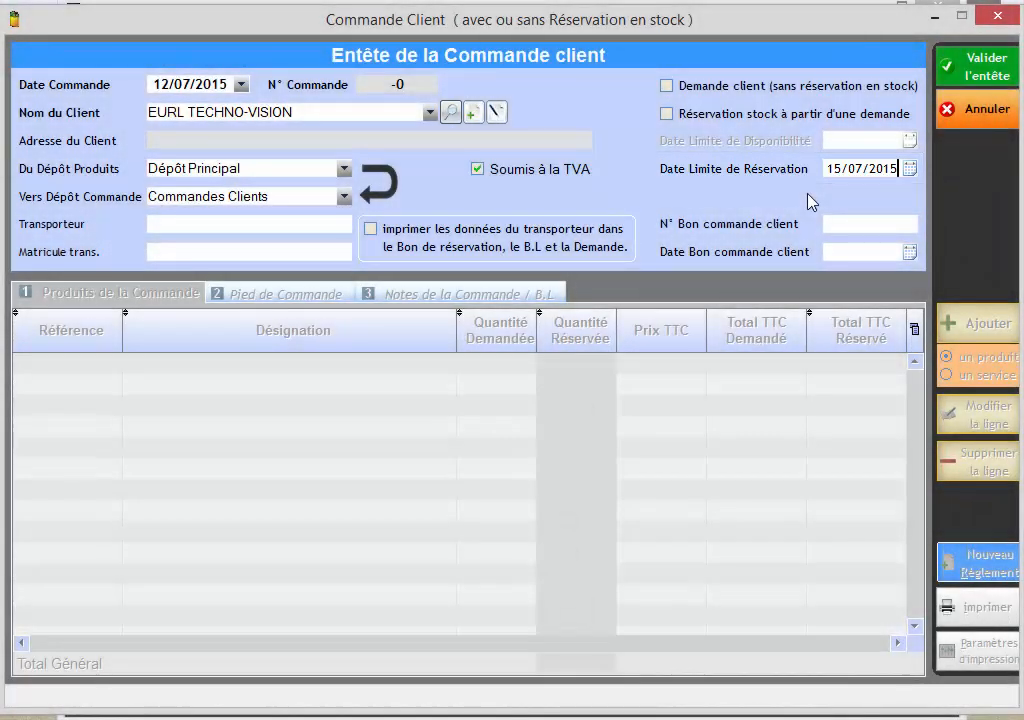
Enter the client's purchase order number with the date 11/07/2015, and validate the order header.
click(841, 222)
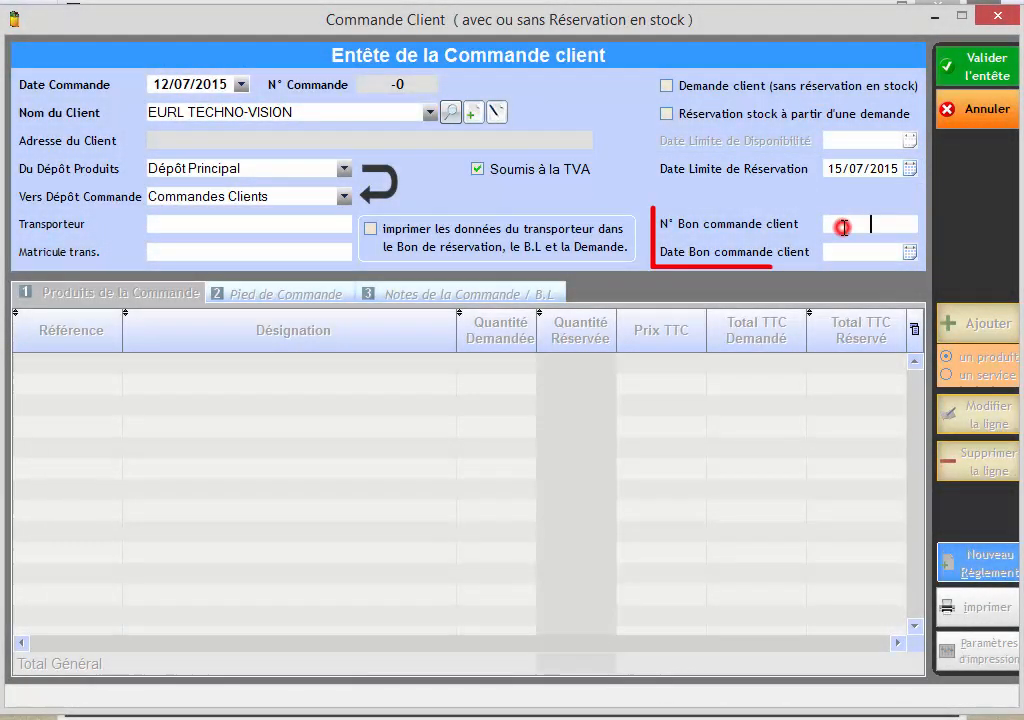
click(842, 252)
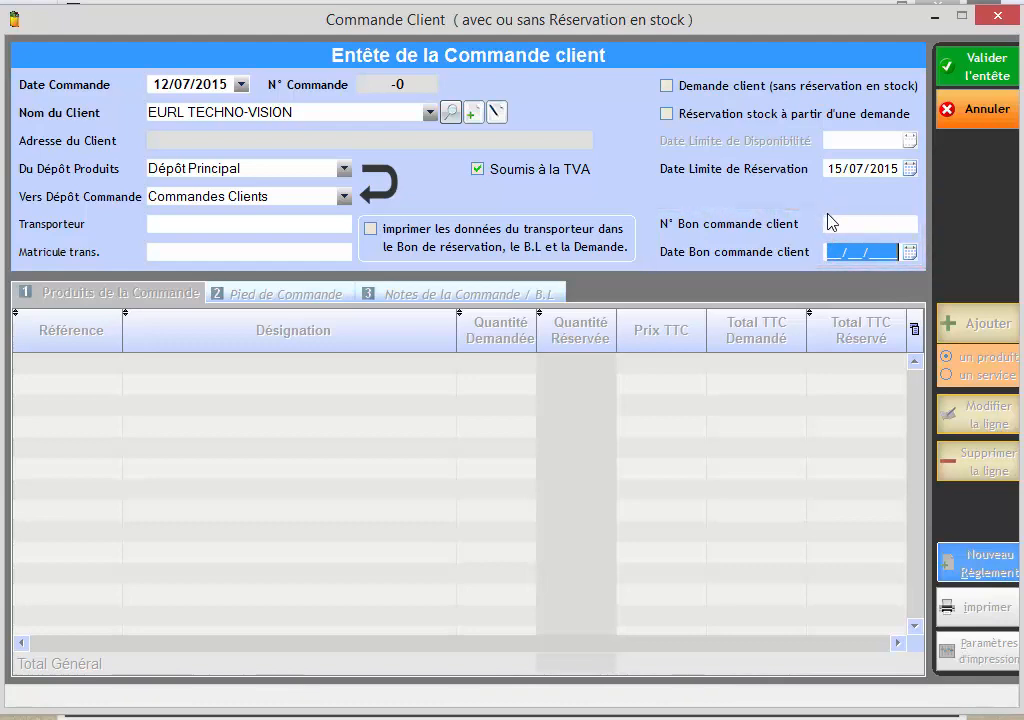
click(836, 222)
text(21)
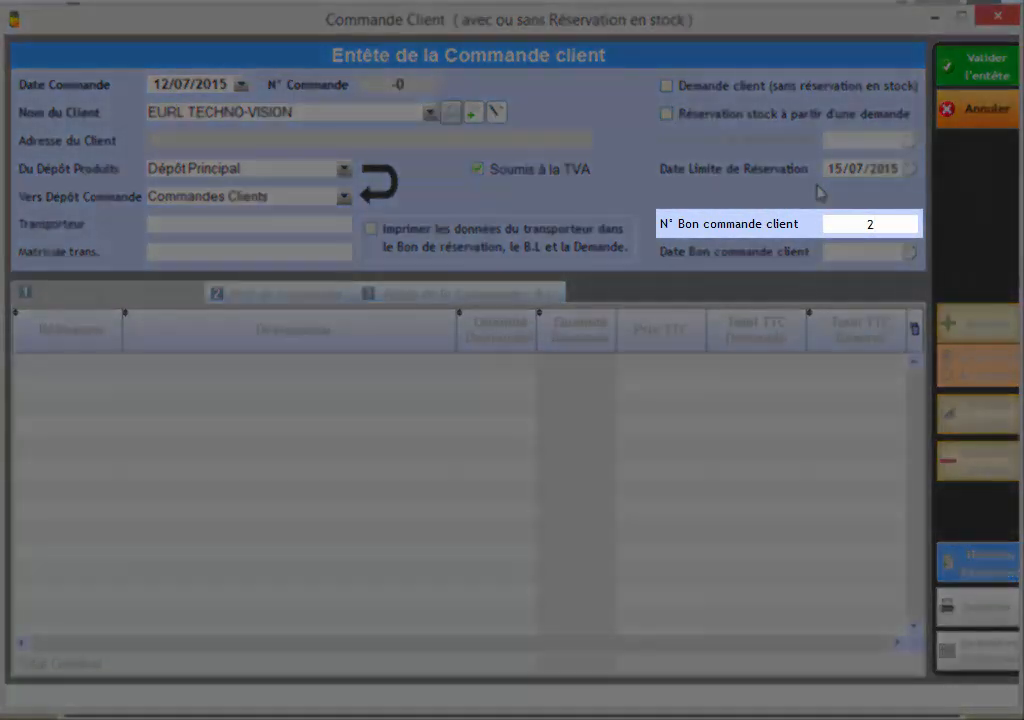
text(5-725)
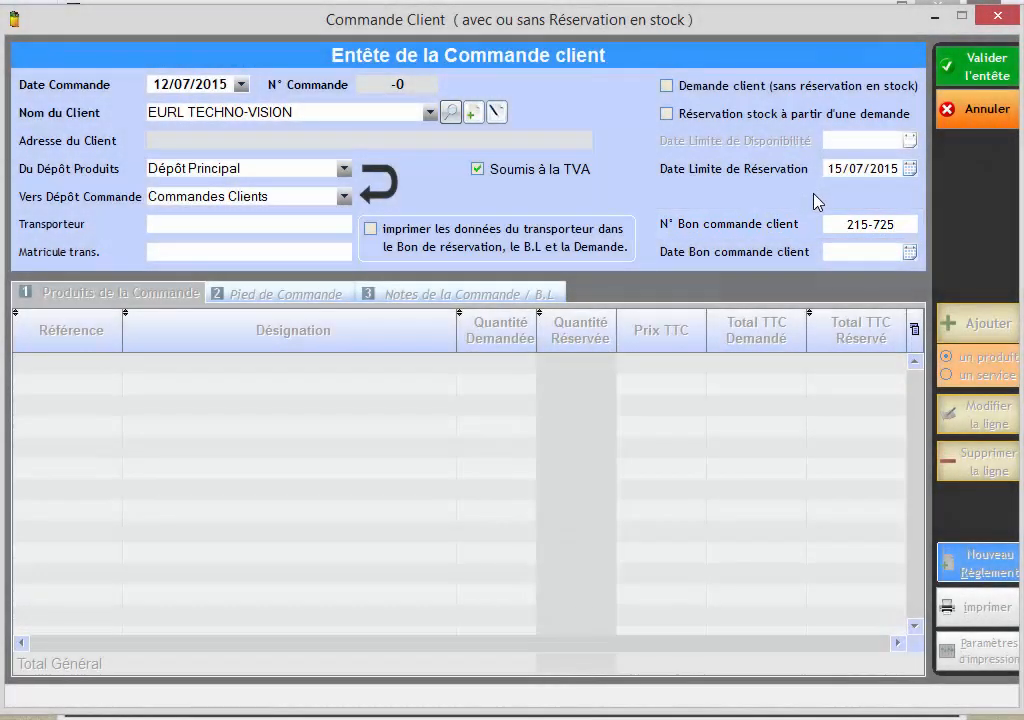
click(858, 250)
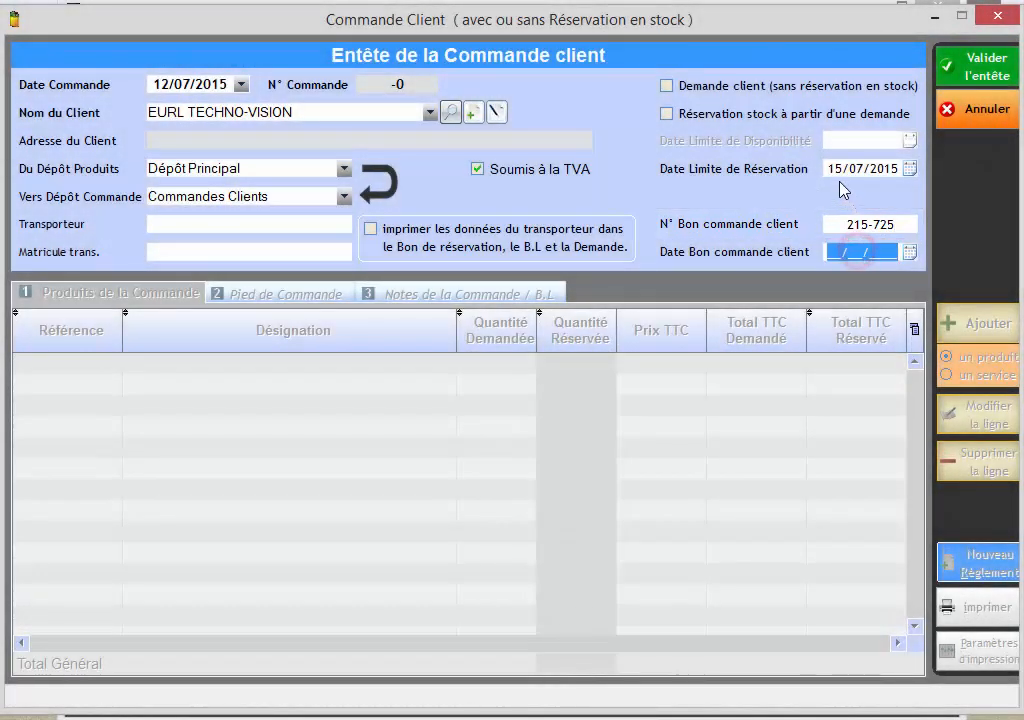
text(11/07/20)
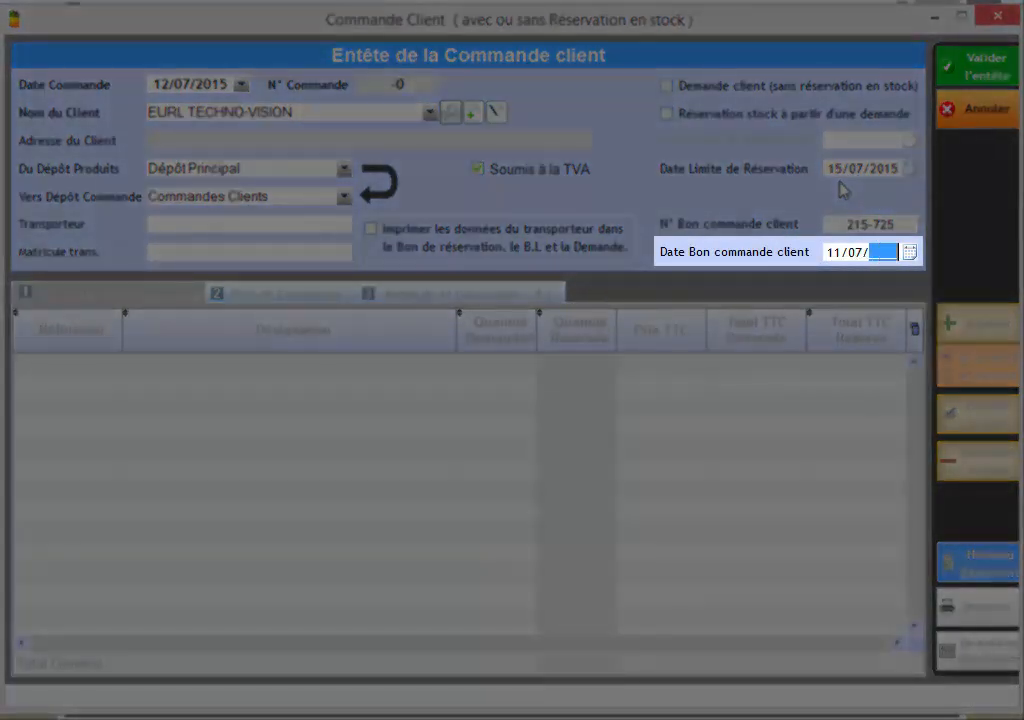
text(15)
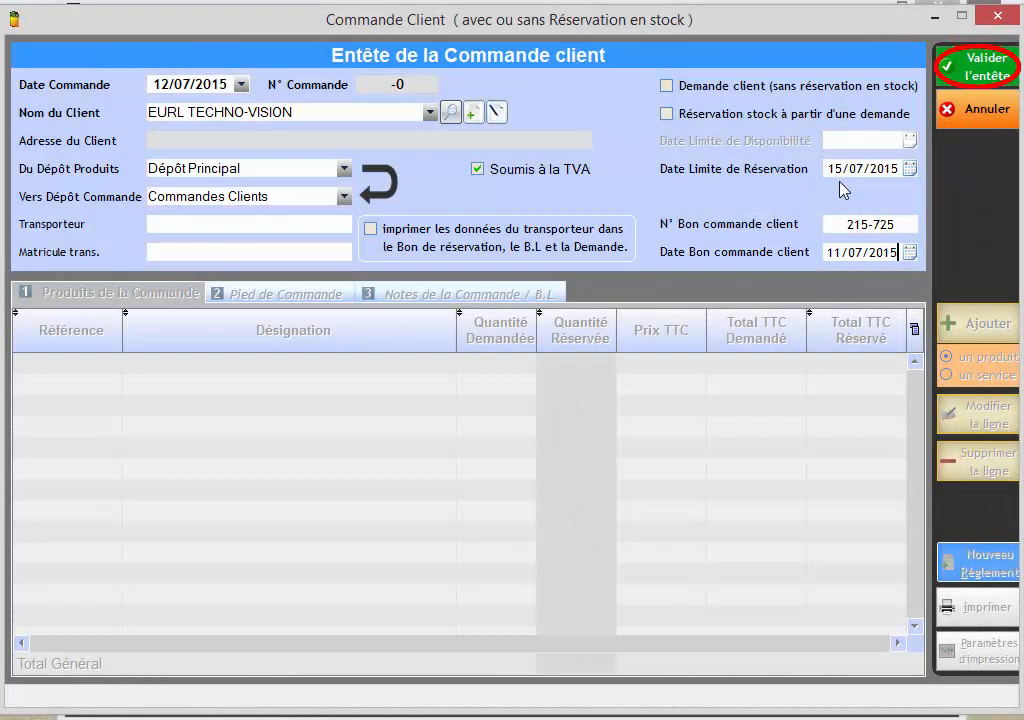
click(950, 80)
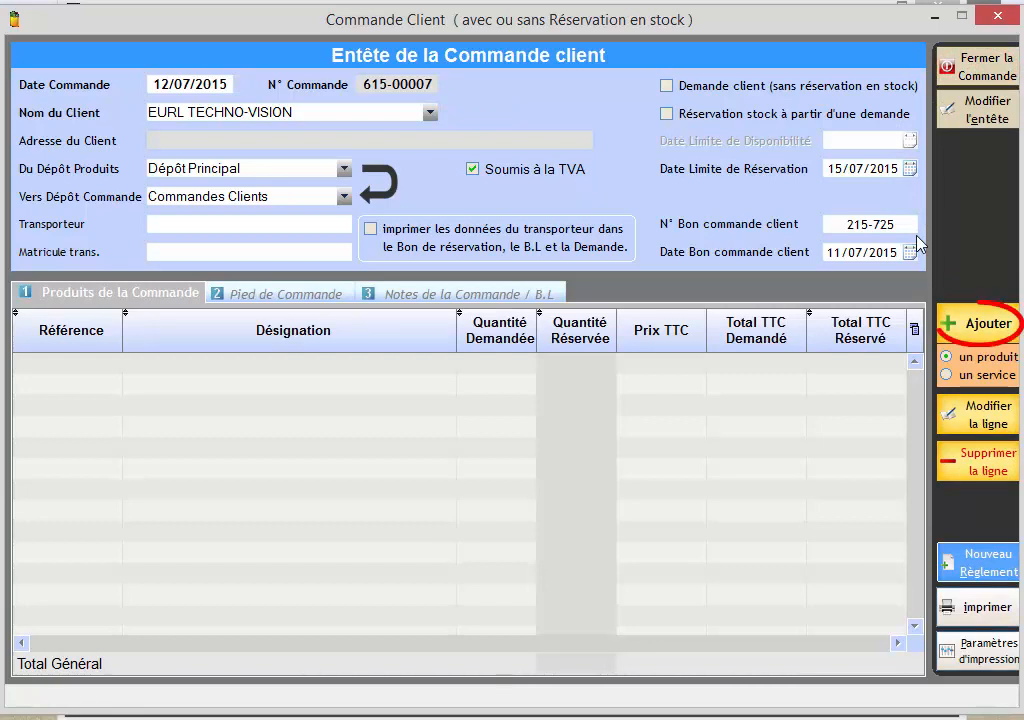
Start adding a product to the order, searching by "IMP A4" and selecting IMPRIMANTE LASER NOIR A4.
click(972, 323)
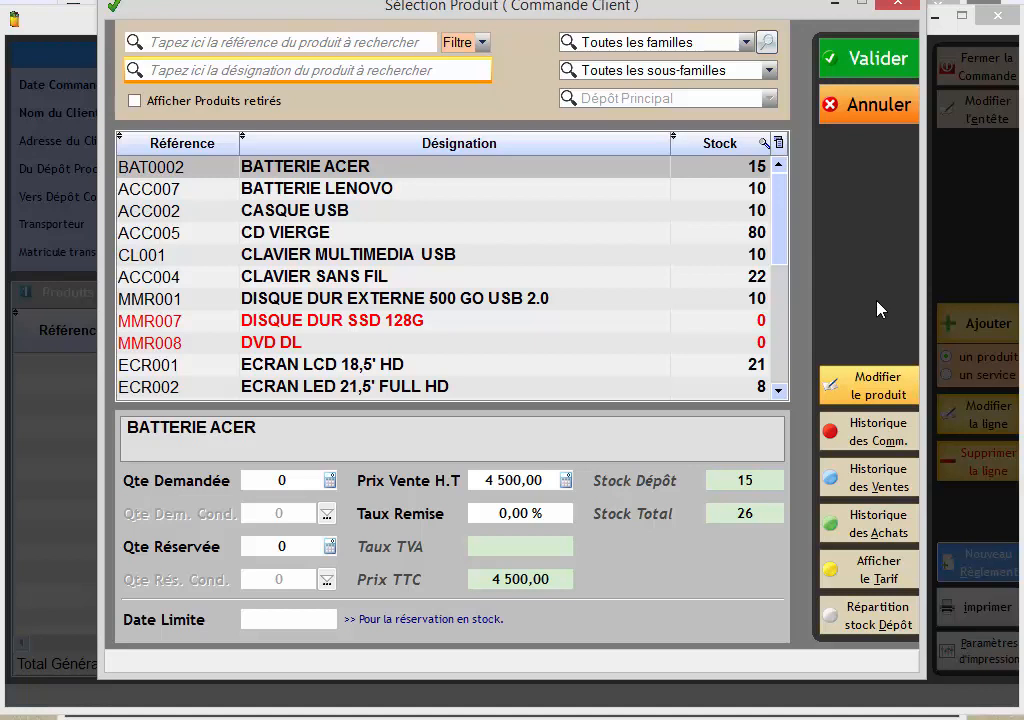
click(397, 72)
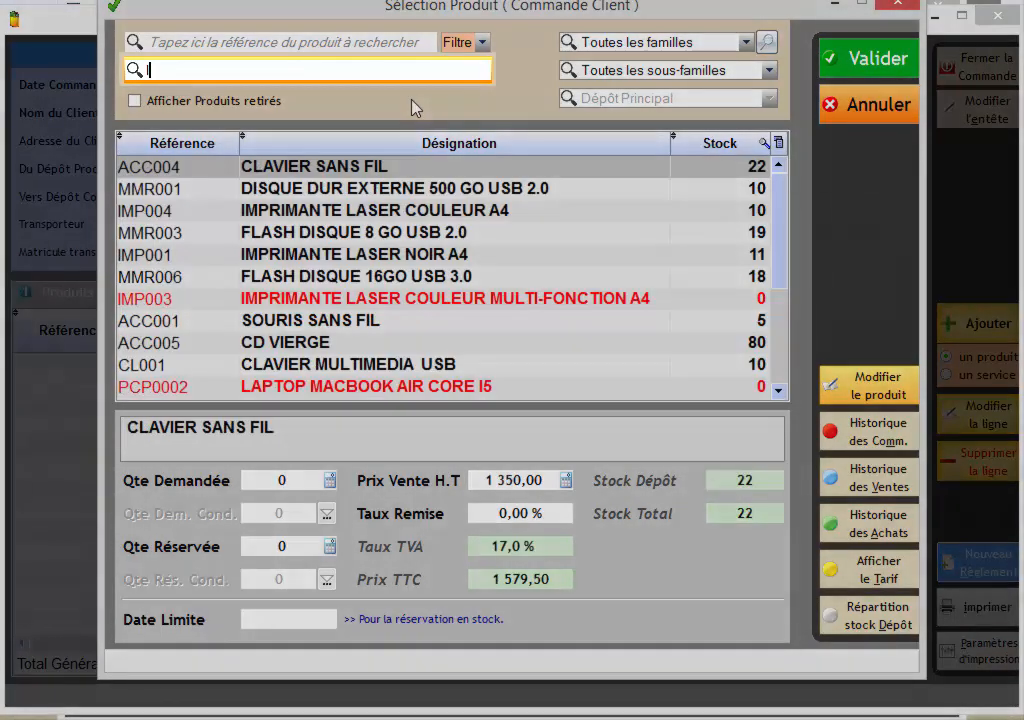
text(IMP A)
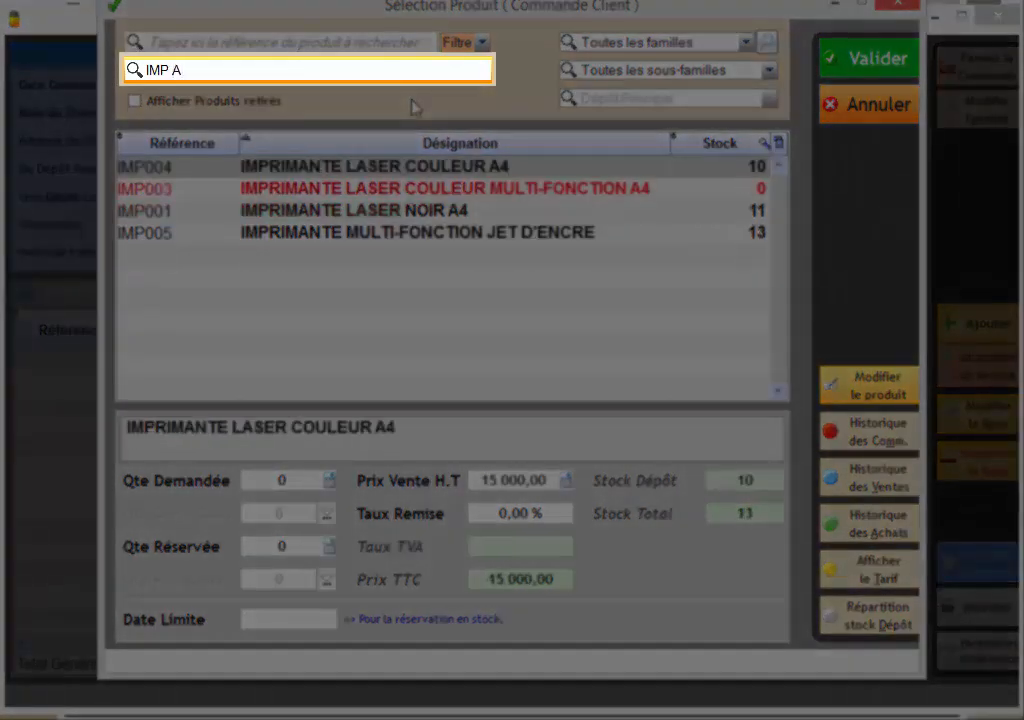
text(4)
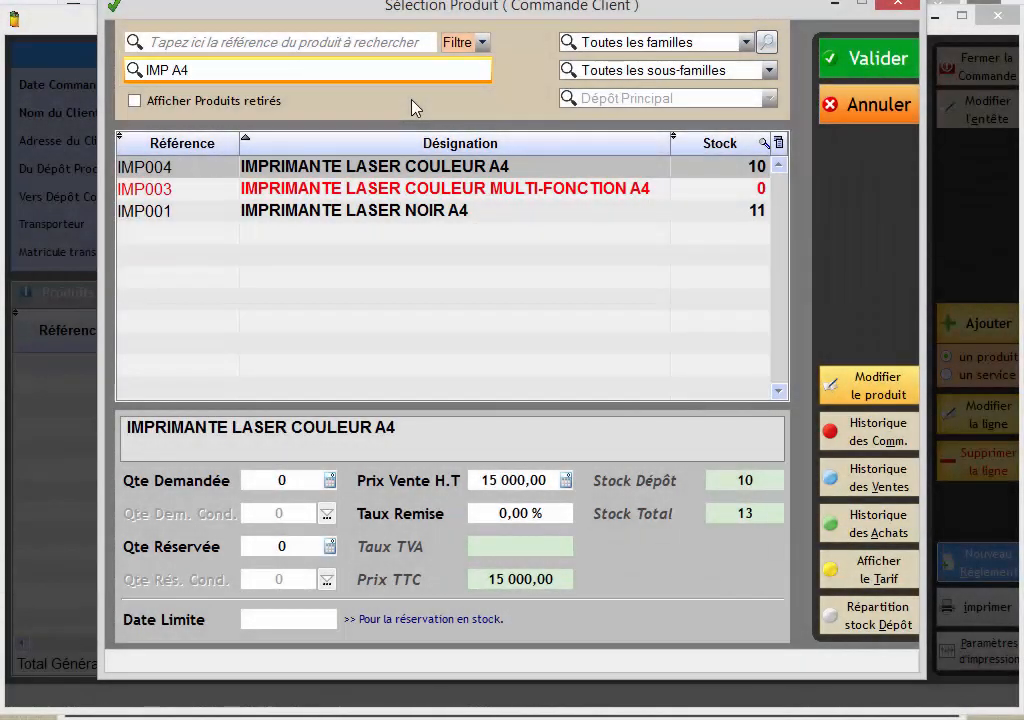
click(384, 211)
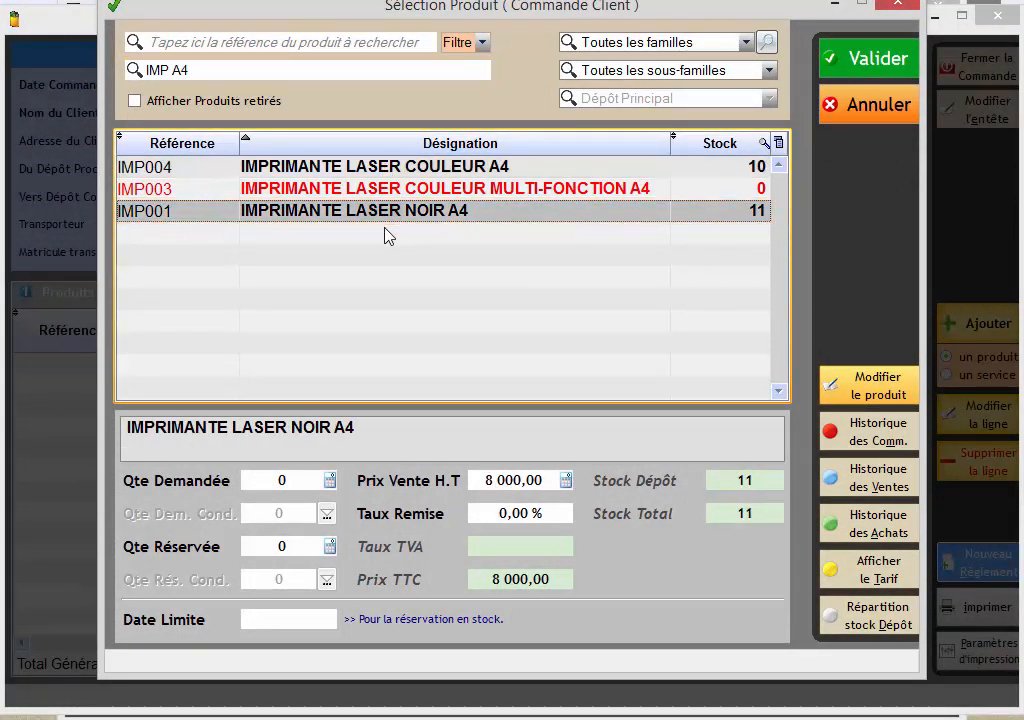
Request and reserve 5 units of the printer at a pre-tax sale price of 7800, and validate the line.
key(Return)
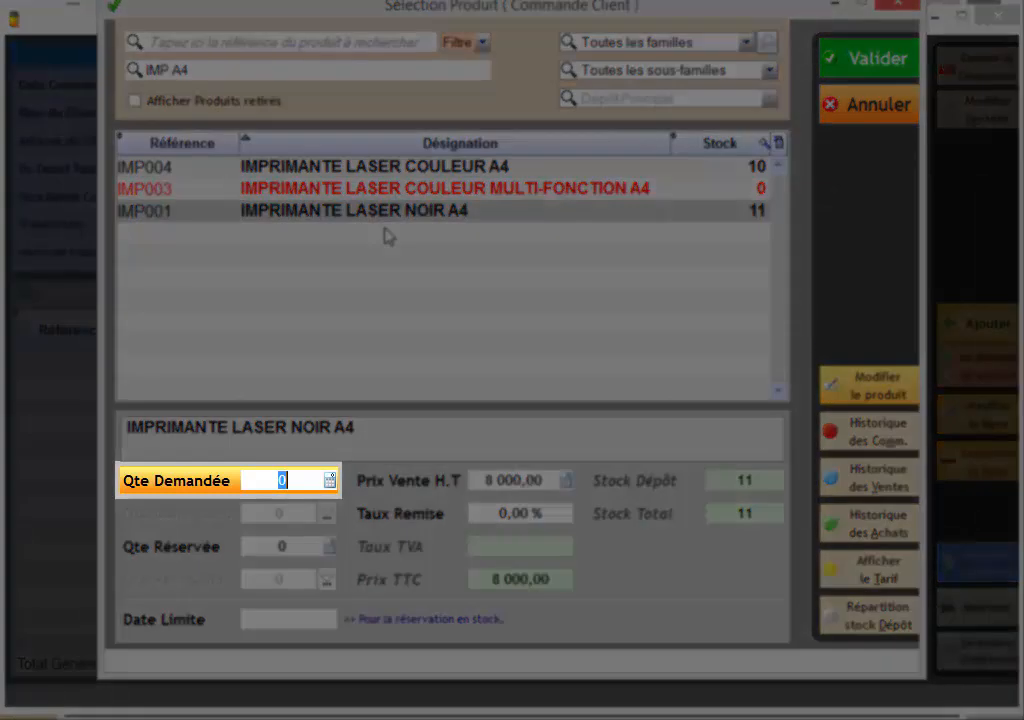
text(5)
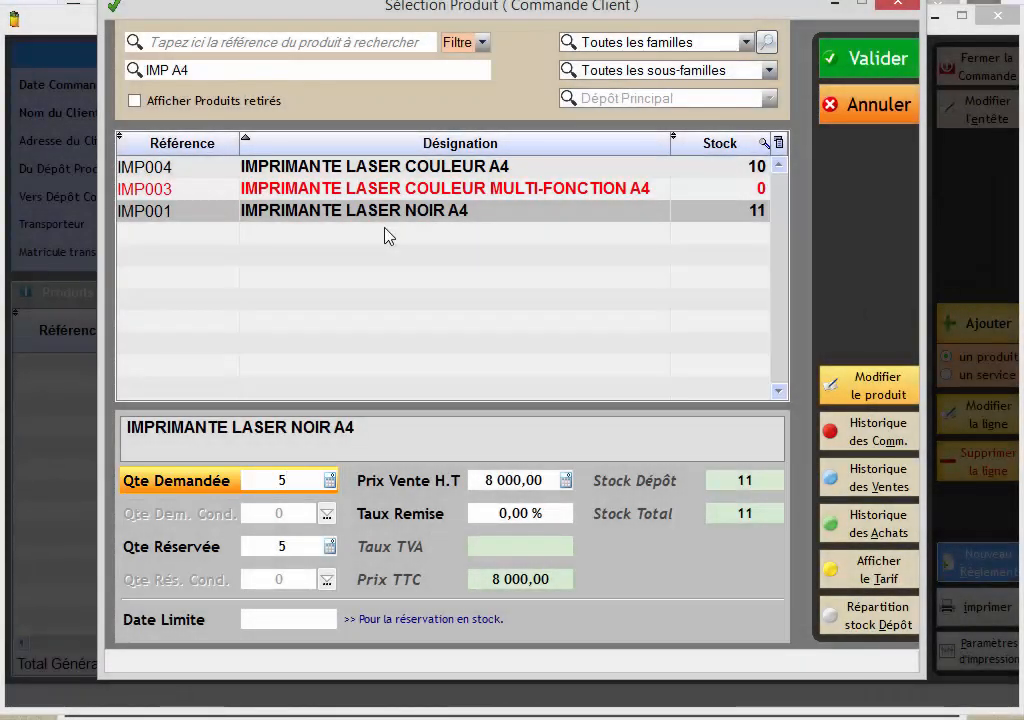
key(Return)
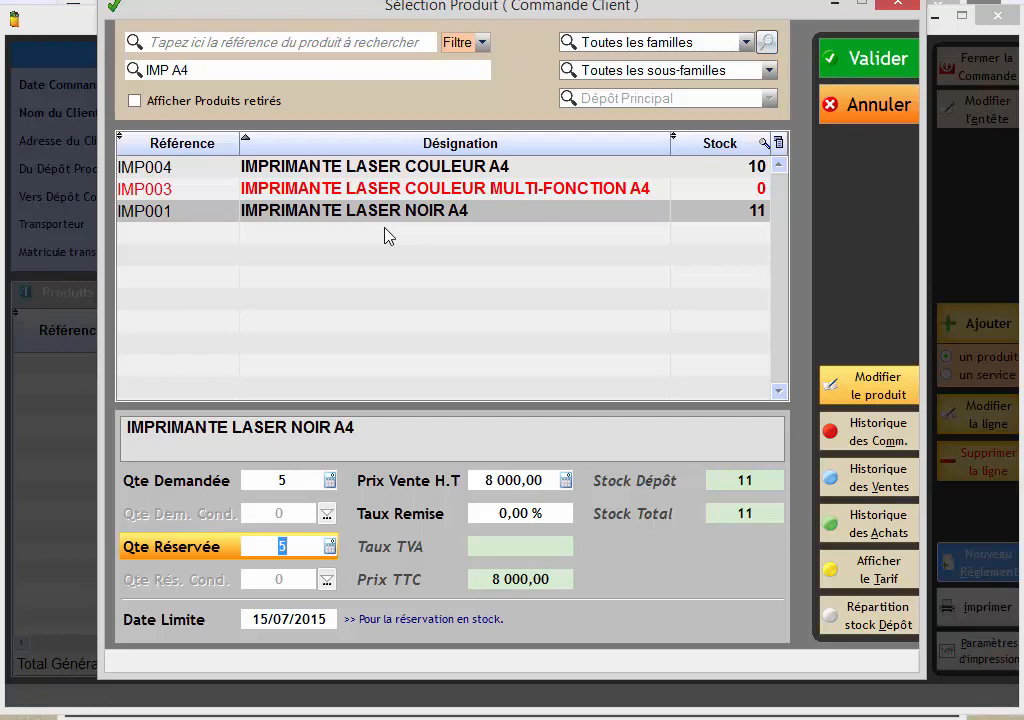
key(Return)
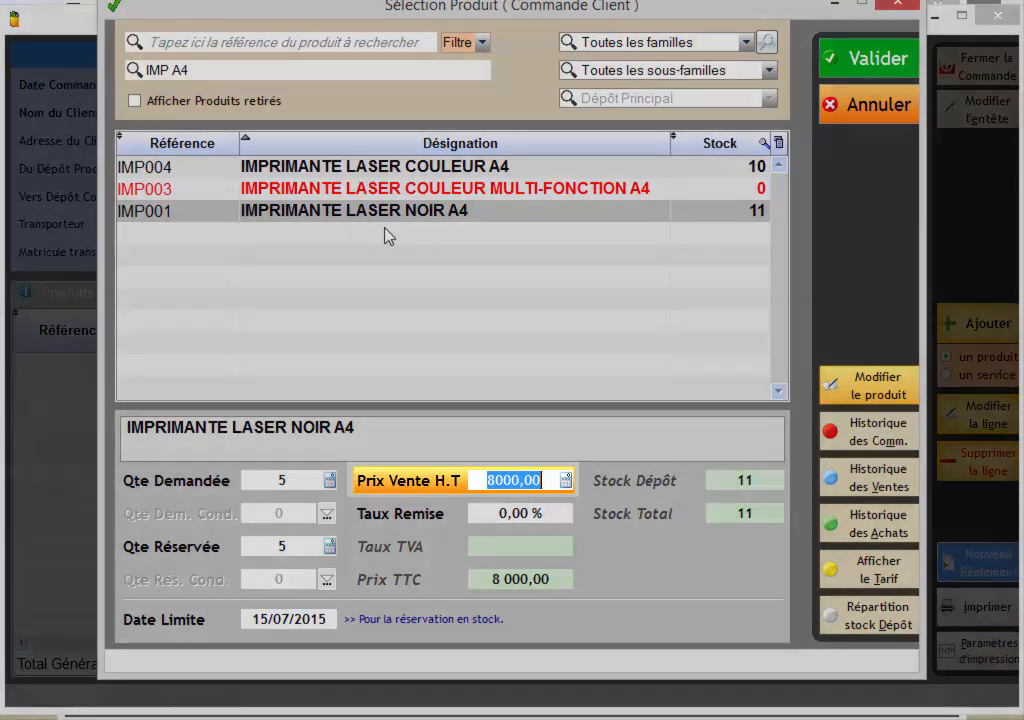
text(7800)
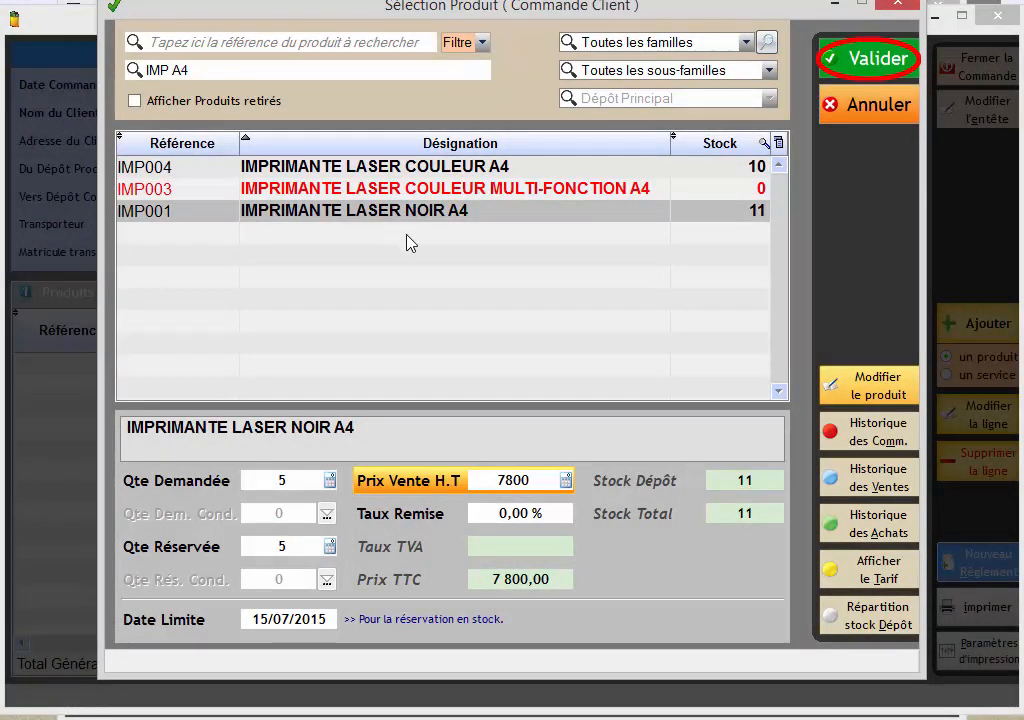
click(889, 68)
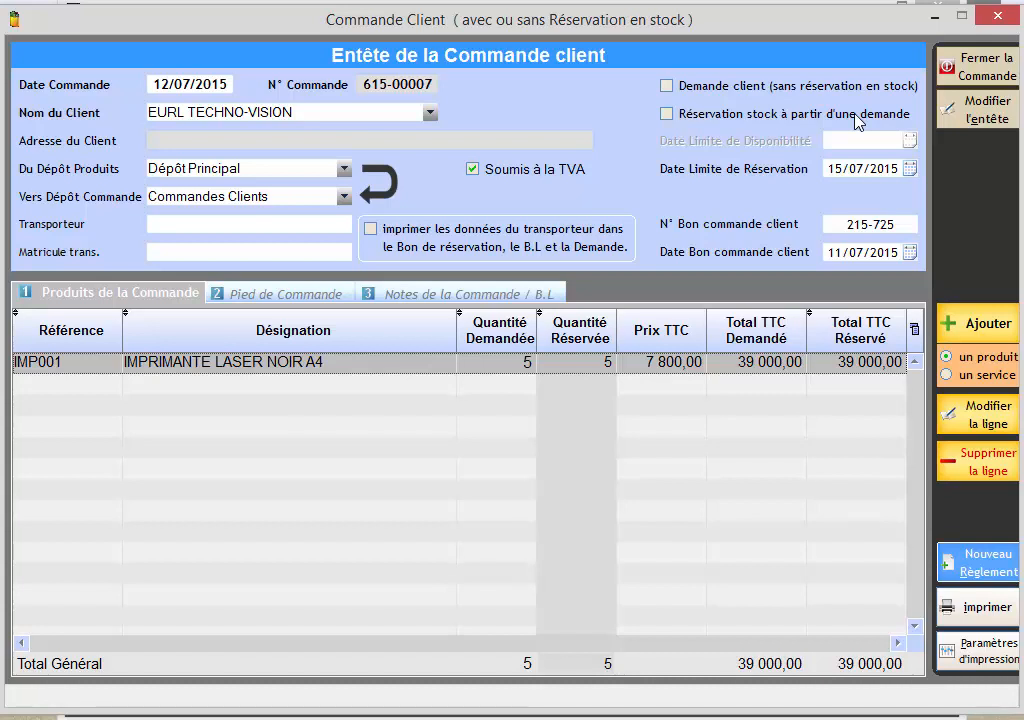
Start adding another product to the order, searching the designations for "LED" and selecting ECRAN LED 21,5' FULL HD.
click(972, 320)
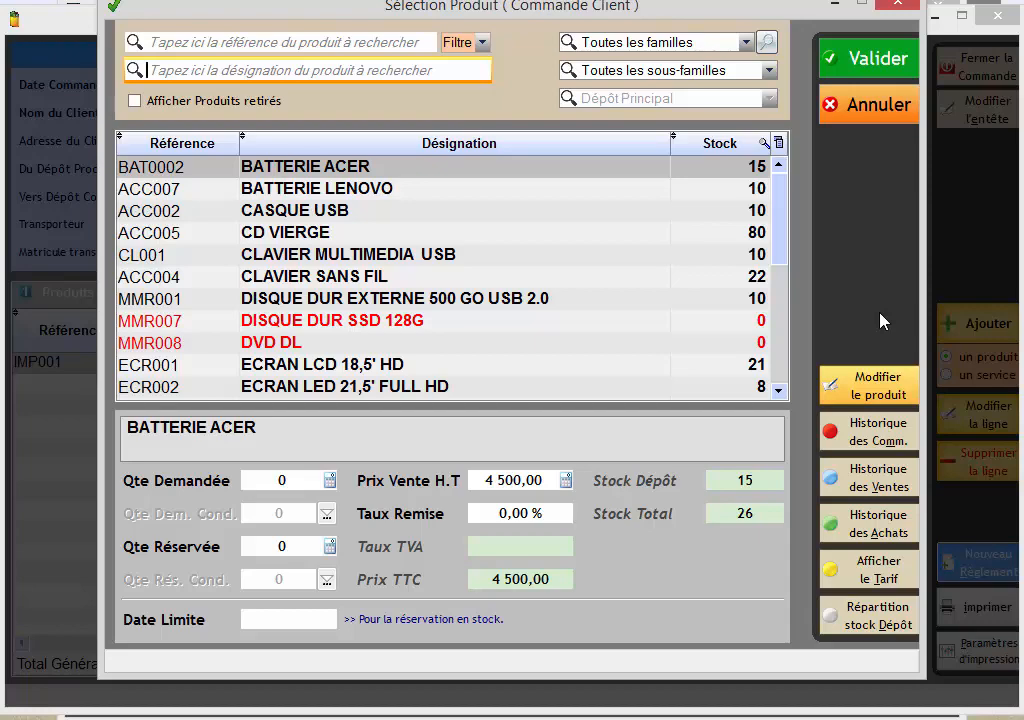
text(LED)
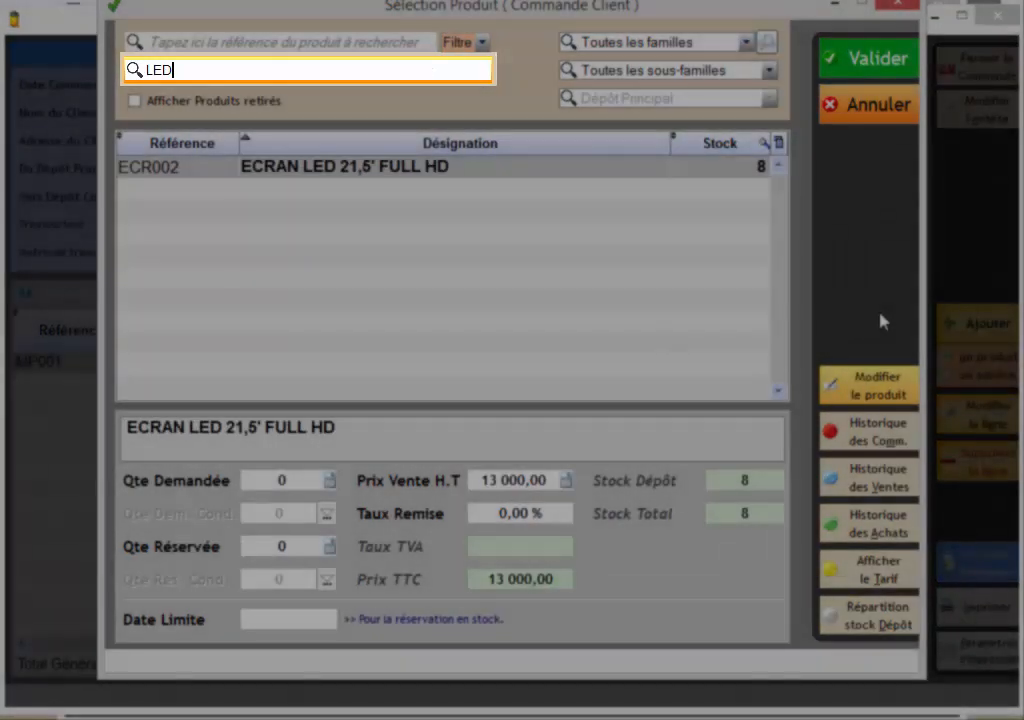
click(446, 172)
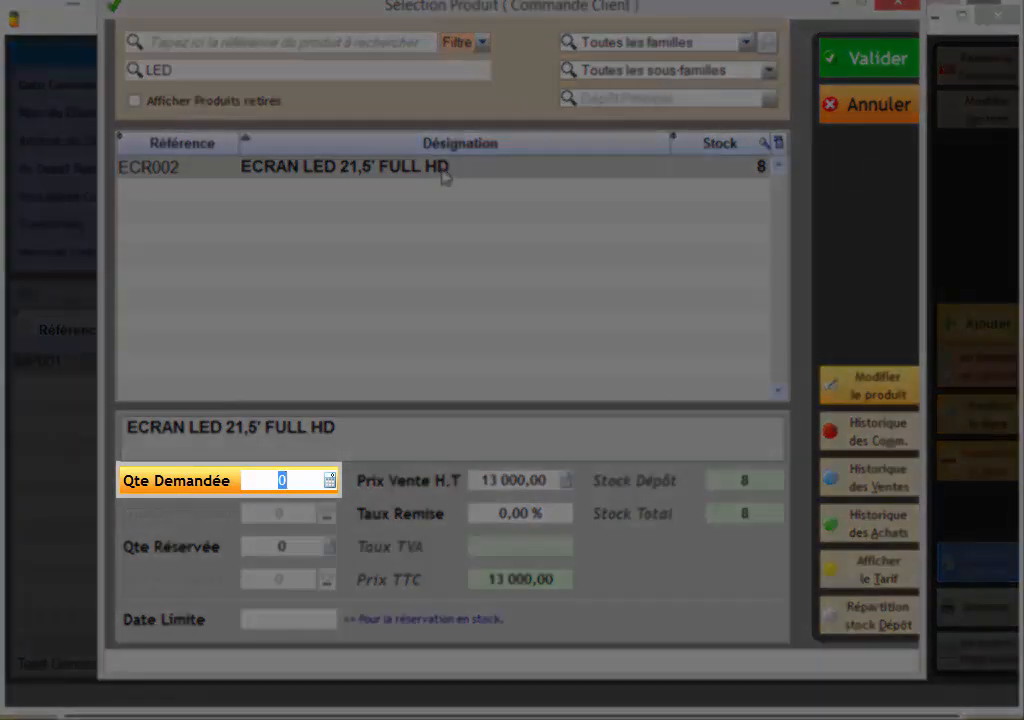
Request 10 units of the LED screen, decline reserving all remaining stock, reserve 5 instead, and validate the line.
text(10)
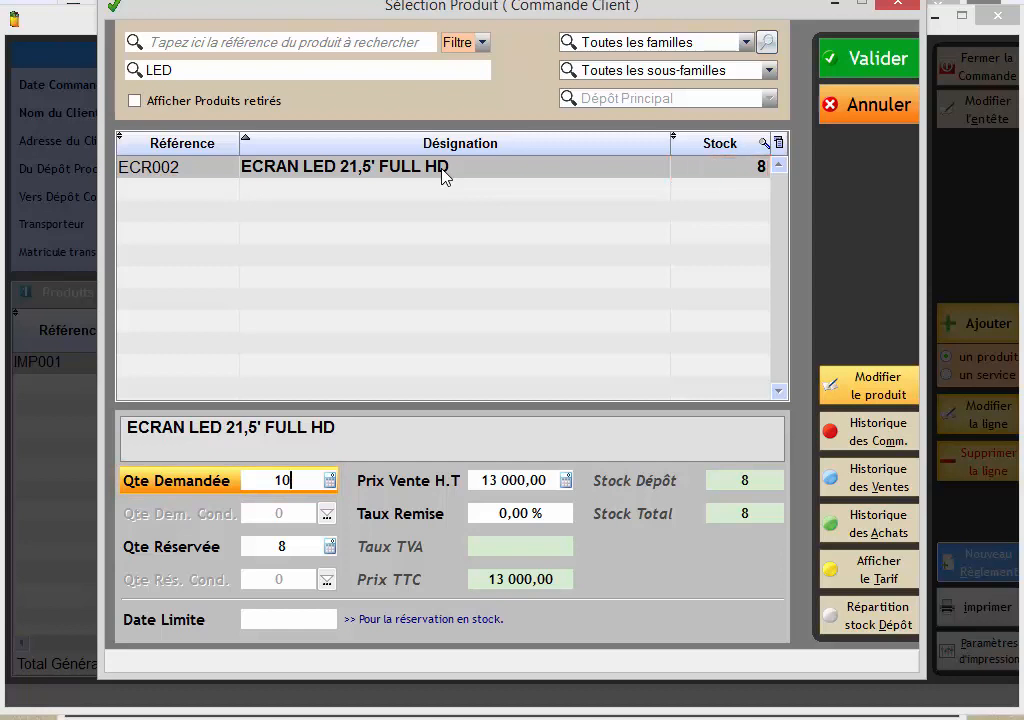
key(Return)
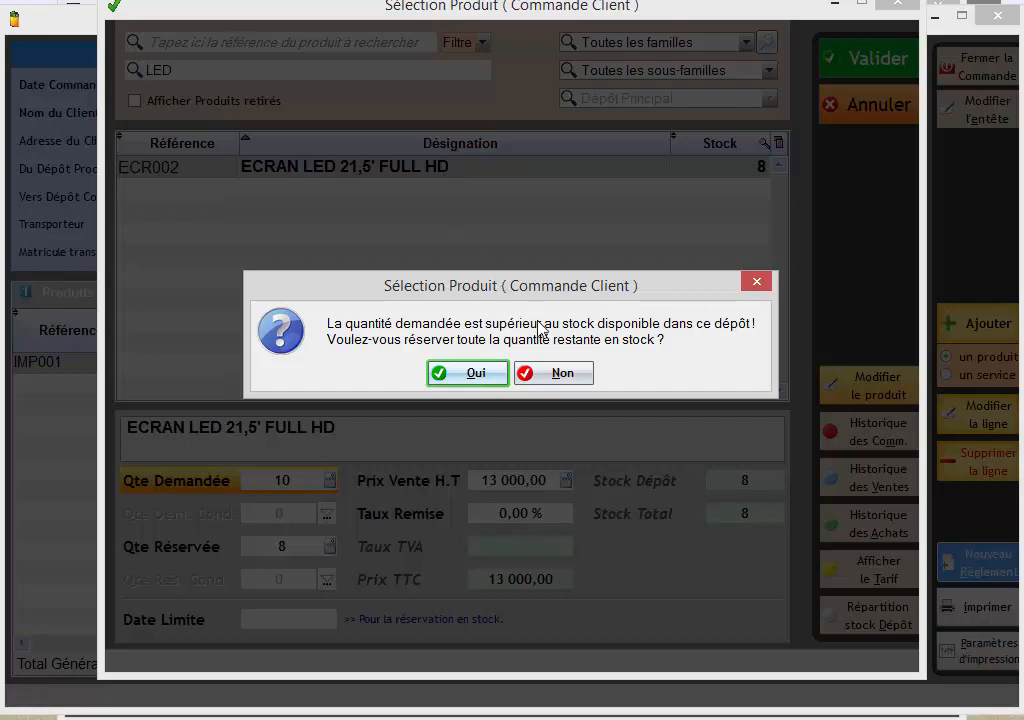
click(545, 374)
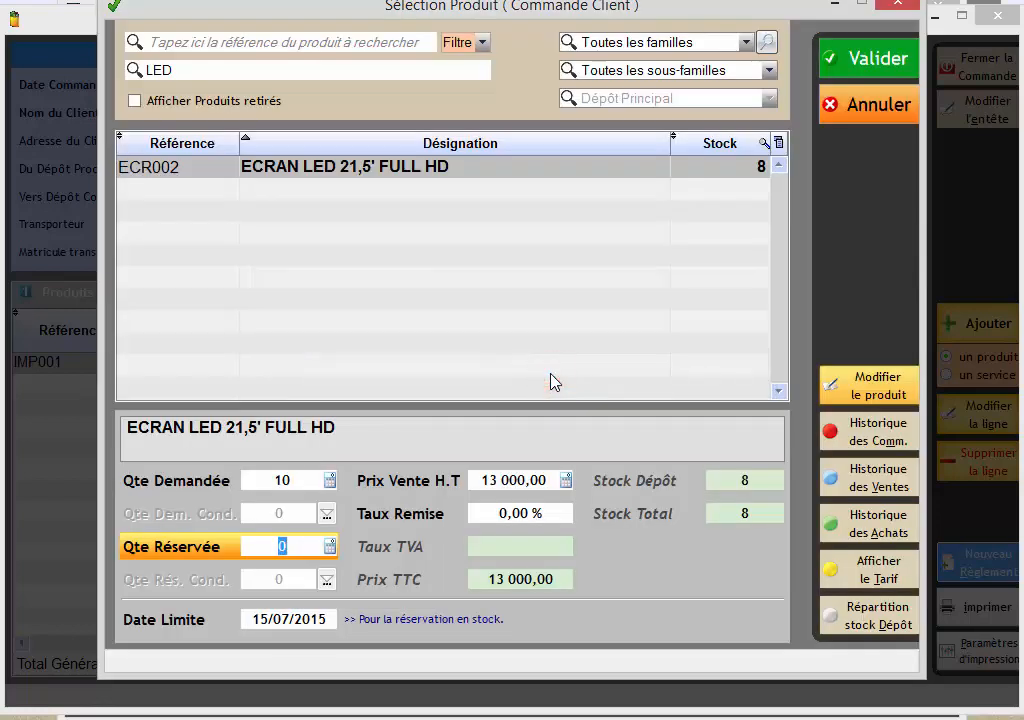
text(5)
key(Return)
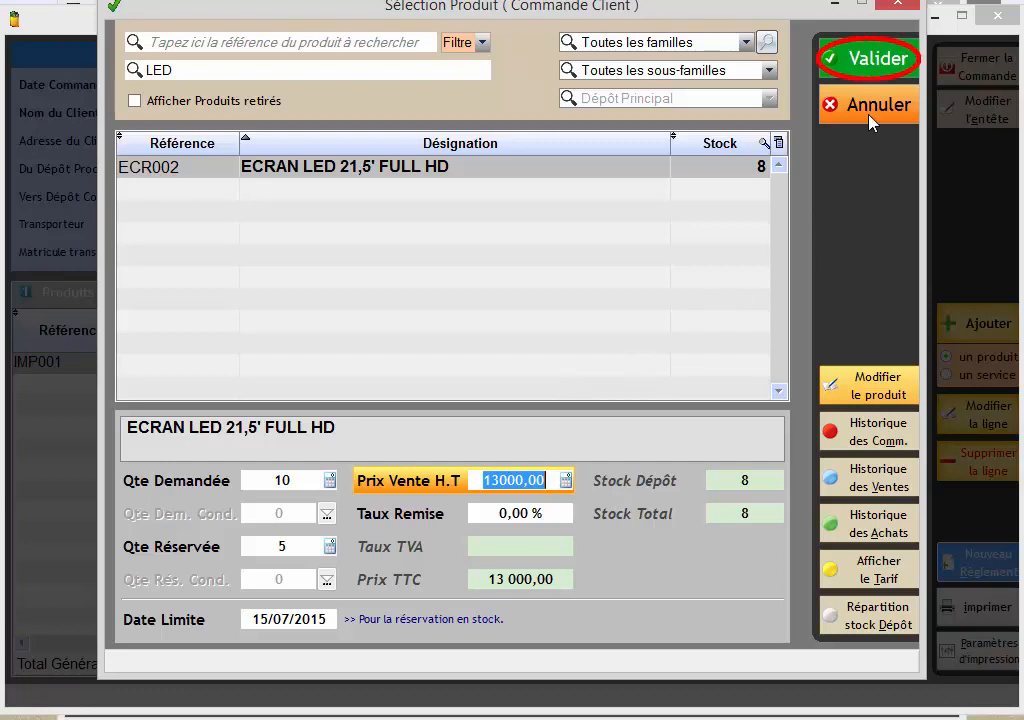
click(873, 69)
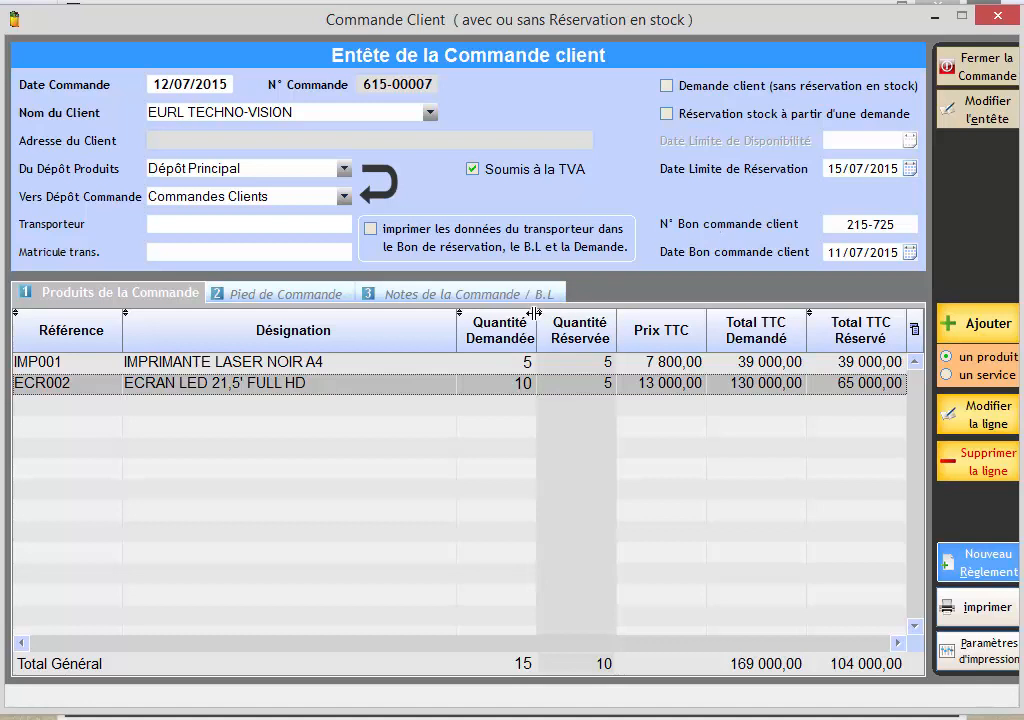
Edit the IMPRIMANTE LASER NOIR A4 line to set its reserved quantity to 4, and validate the change.
click(462, 360)
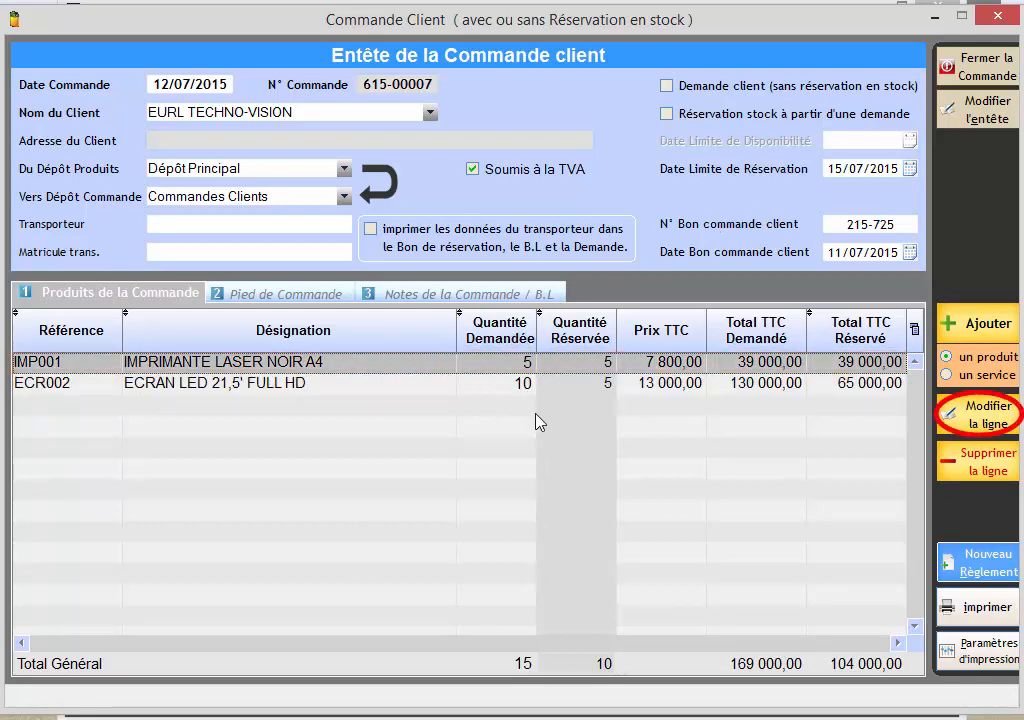
click(978, 414)
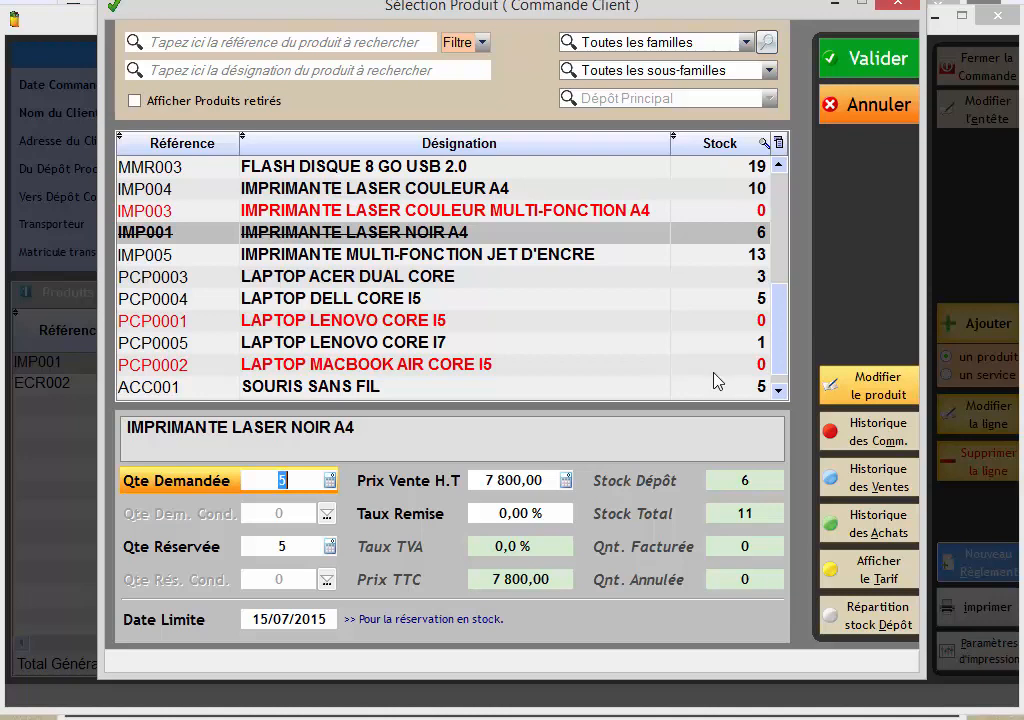
click(282, 547)
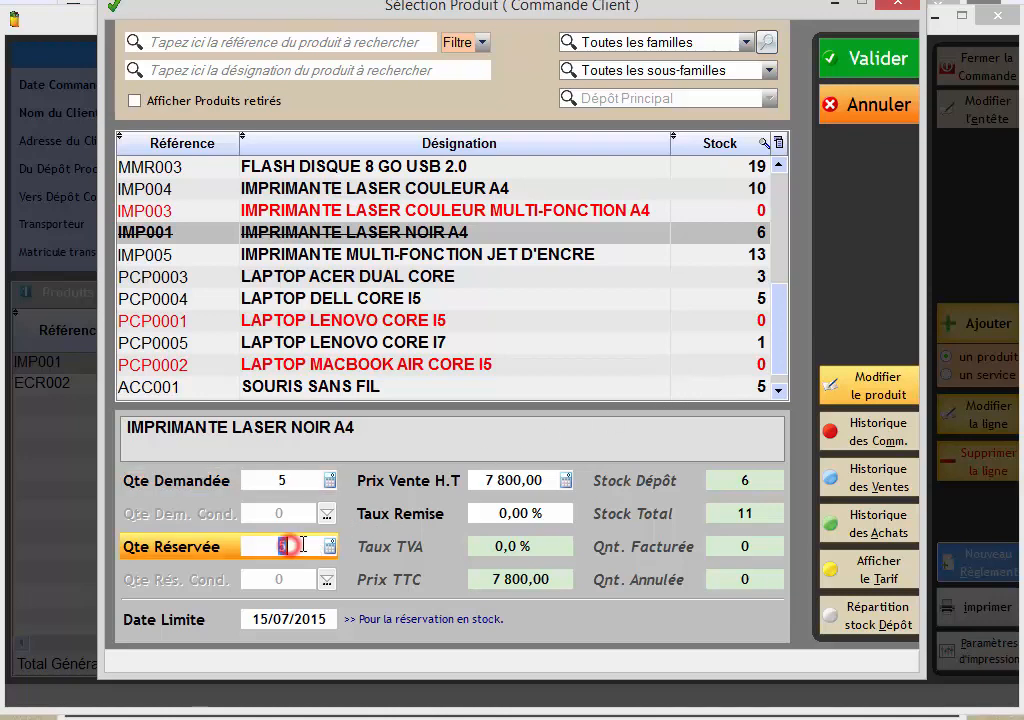
text(4)
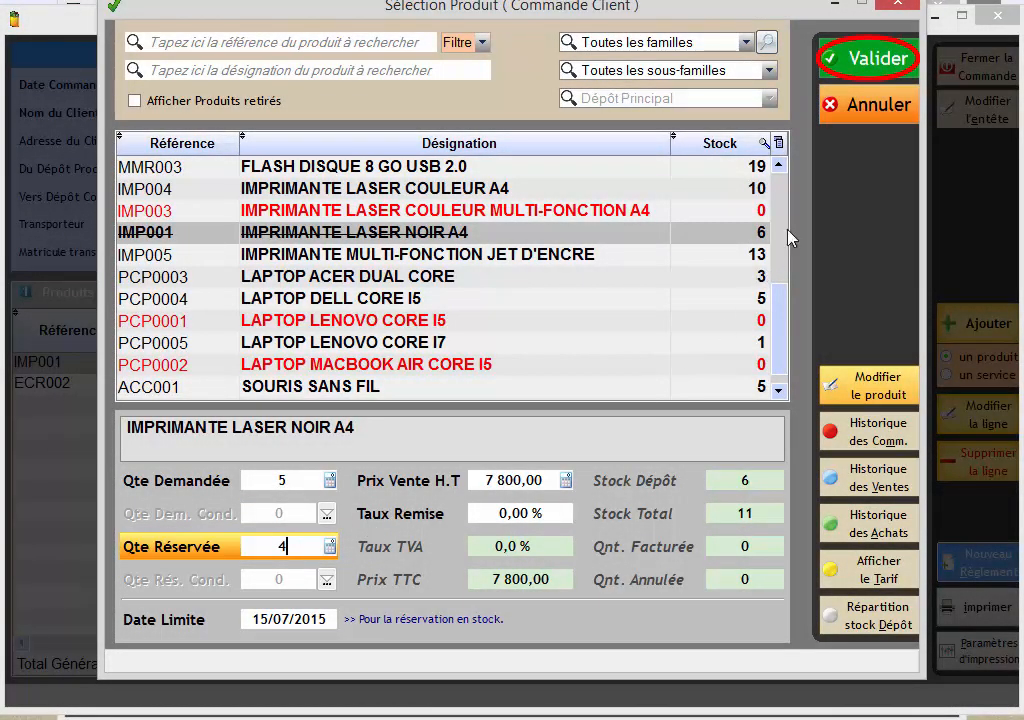
click(828, 64)
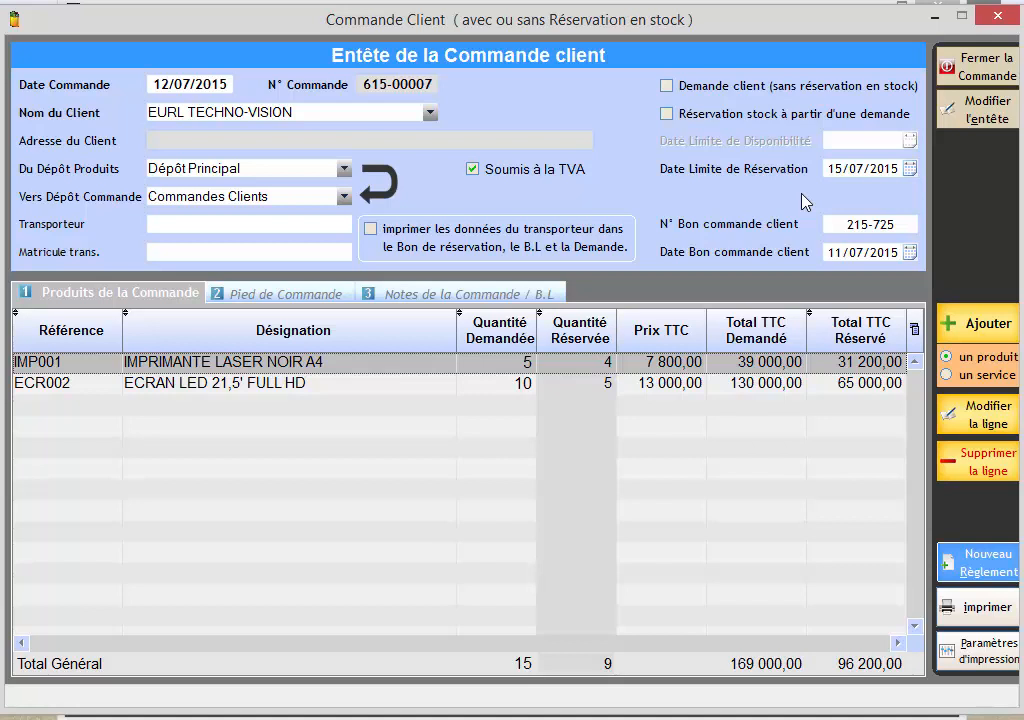
Delete the ECRAN LED 21,5' FULL HD line from the order and confirm the deletion.
click(466, 389)
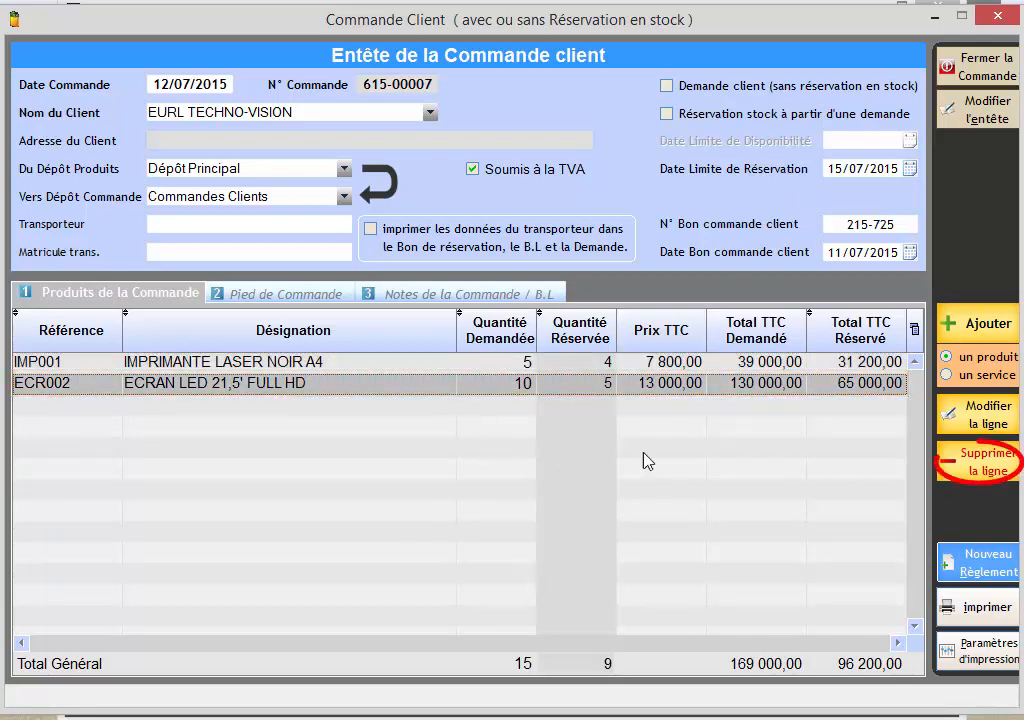
click(972, 466)
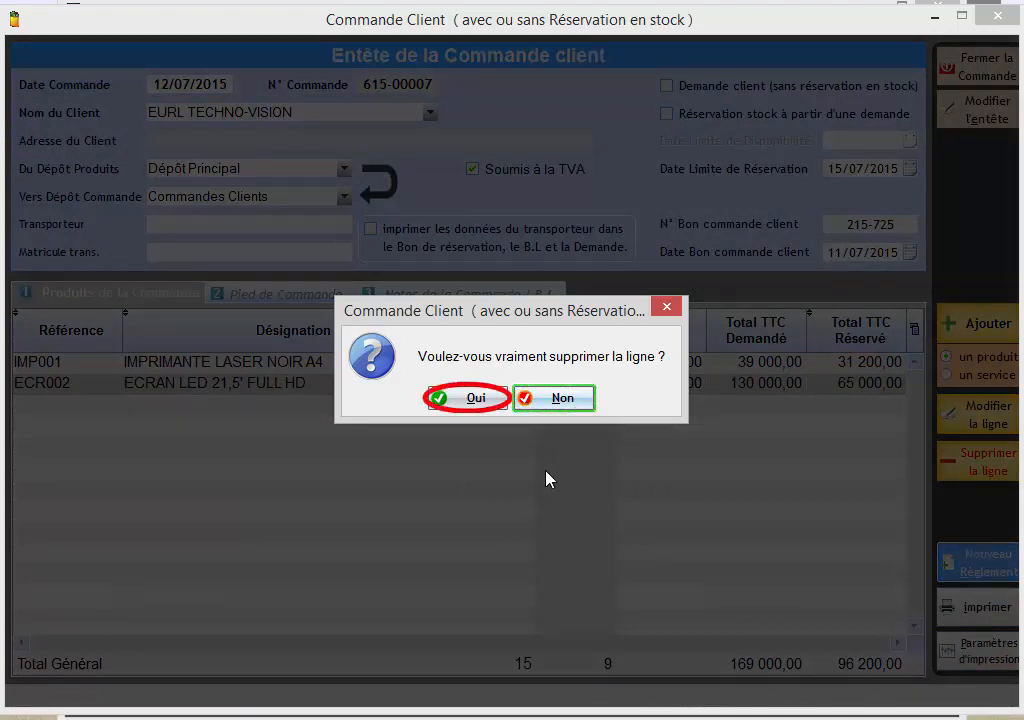
click(467, 402)
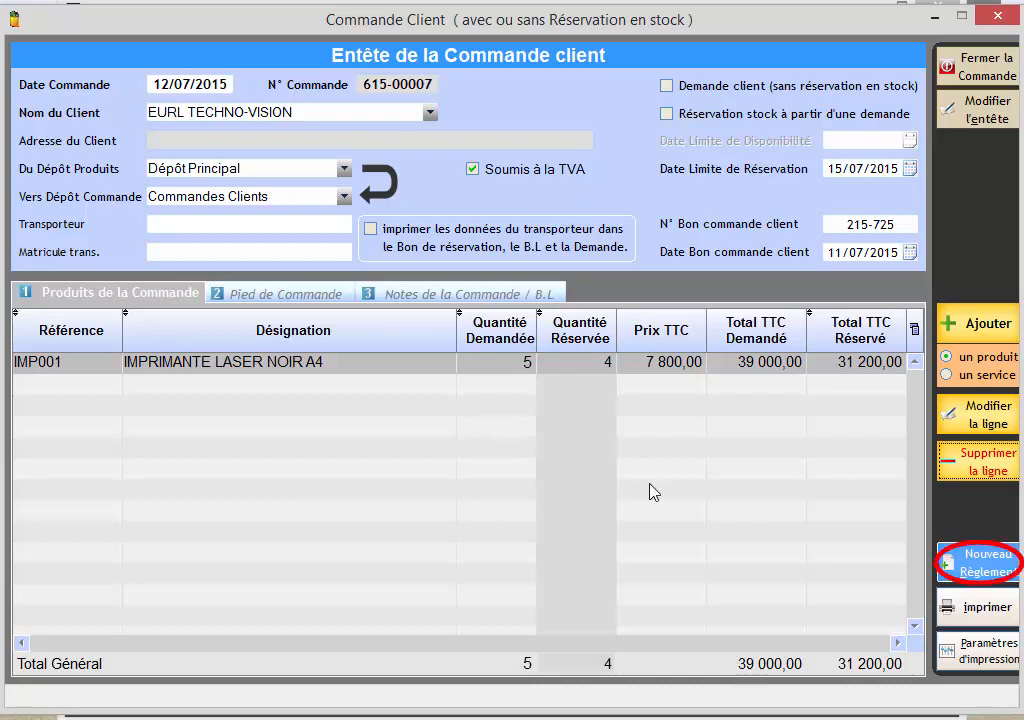
Record a new client payment for the order in Espèces with a value of 2000, and validate it.
click(957, 565)
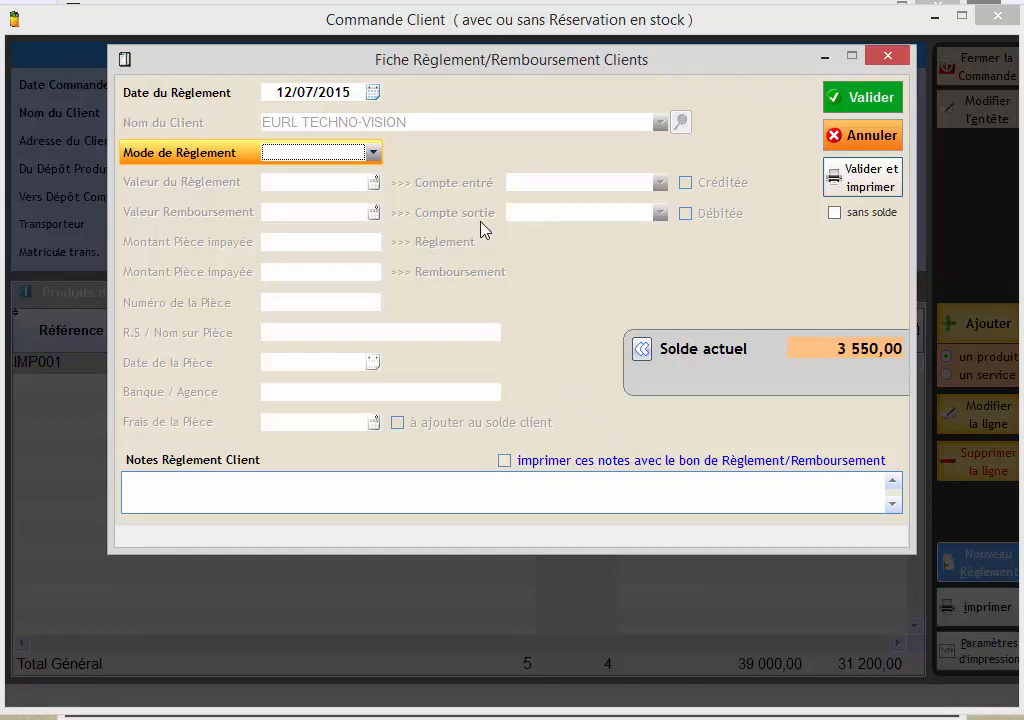
click(372, 153)
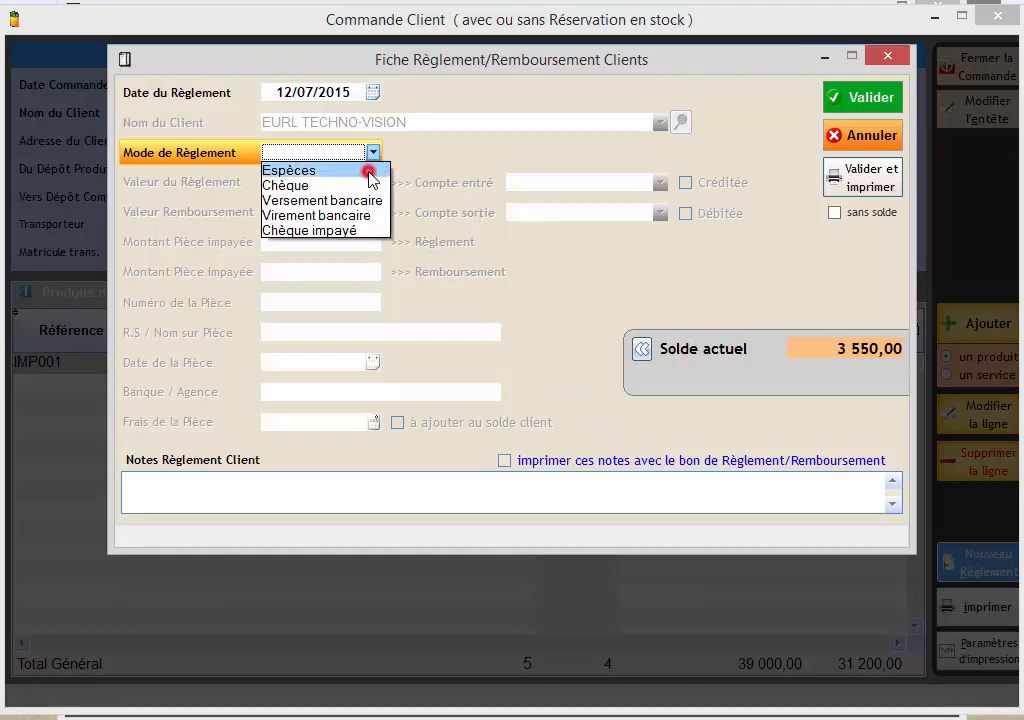
click(369, 173)
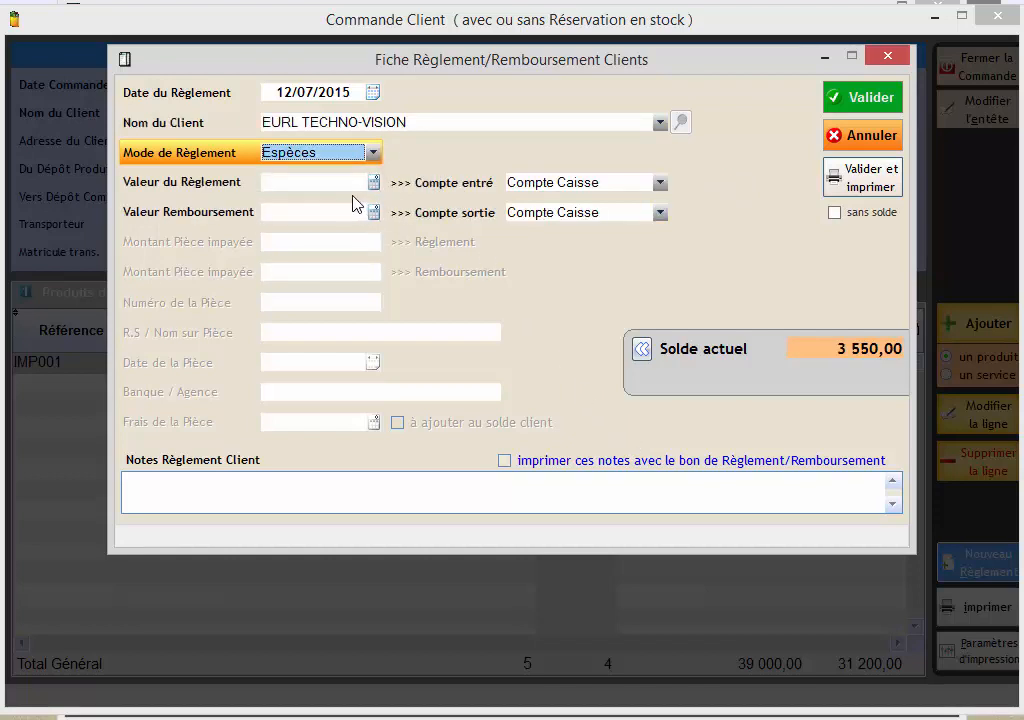
click(338, 185)
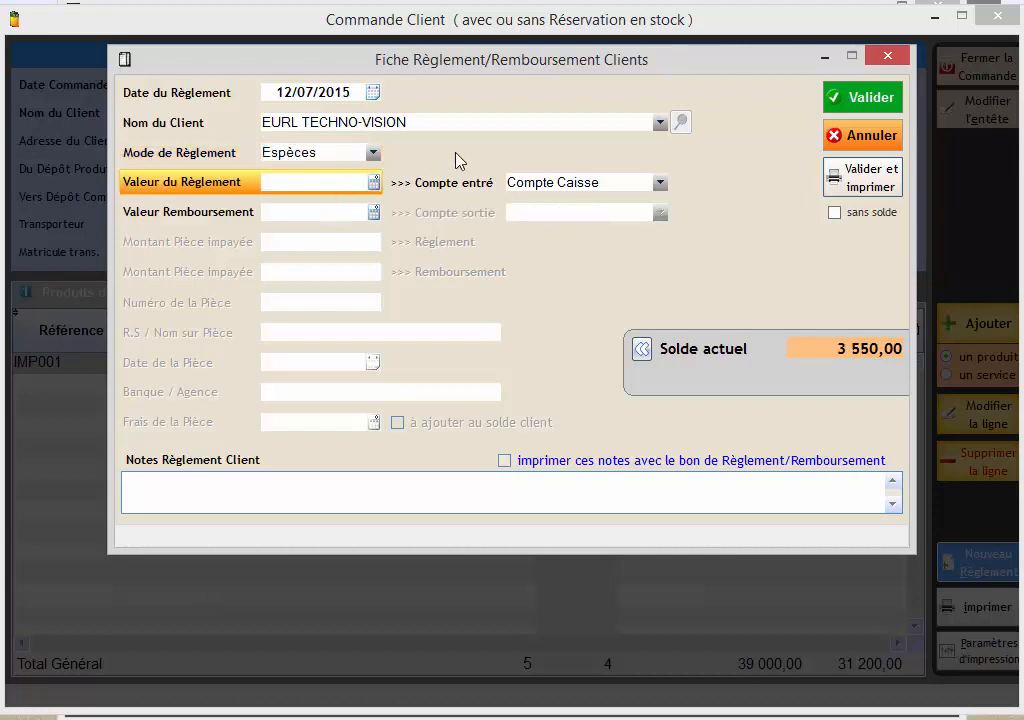
text(2000)
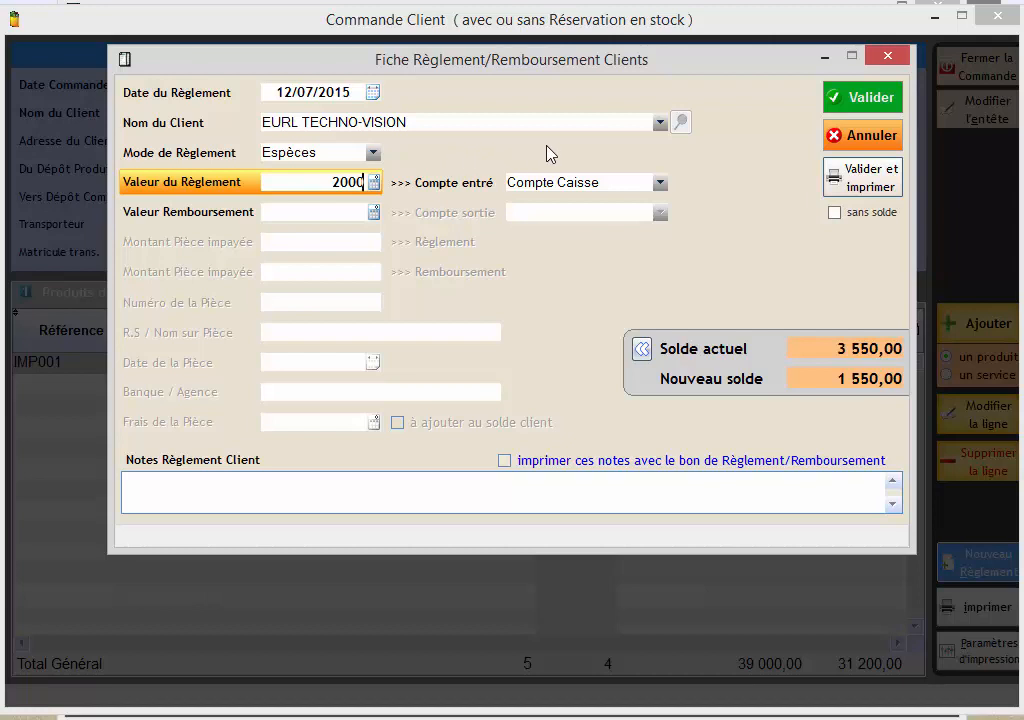
click(858, 106)
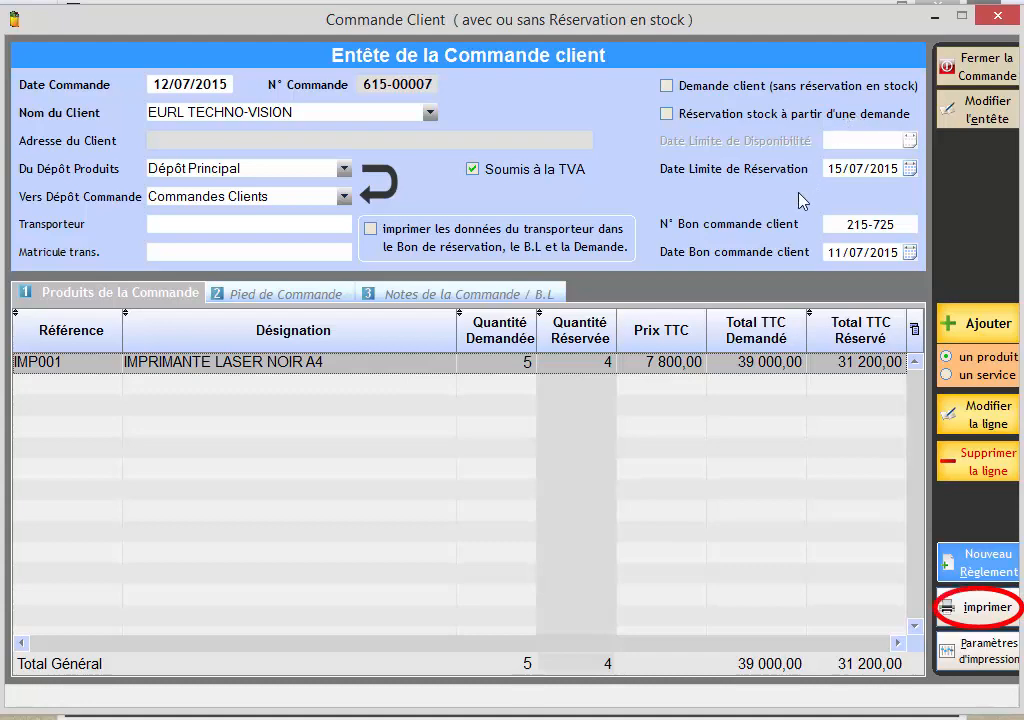
Preview the order's reservation slip, launch its printing with Microsoft XPS Document Writer, and close the preview.
click(962, 607)
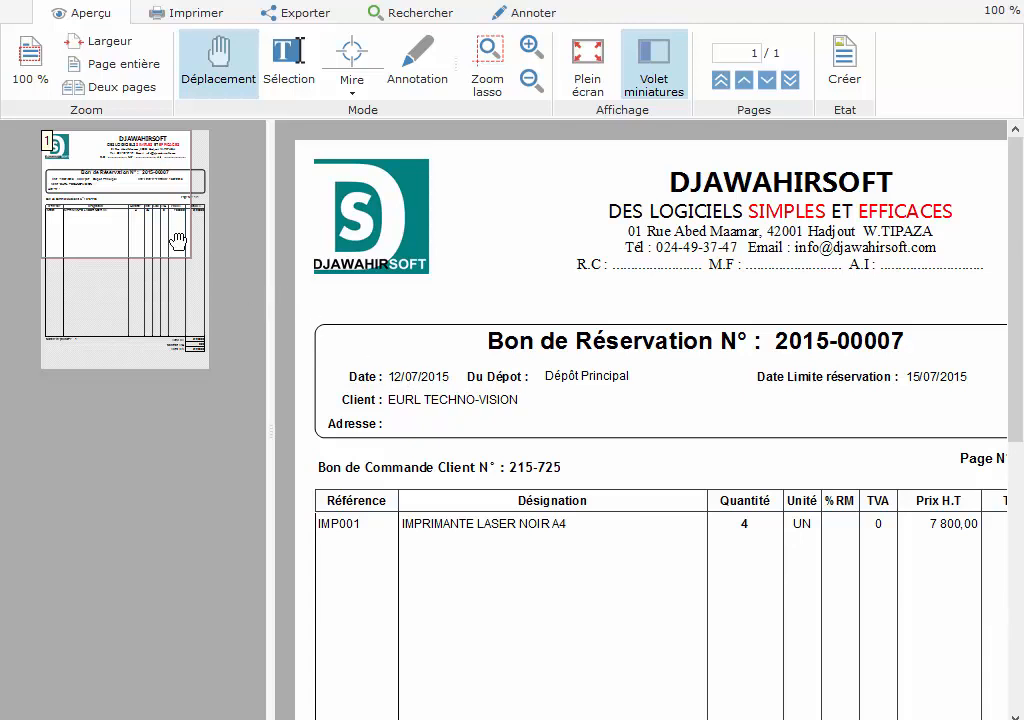
drag(145, 196, 147, 243)
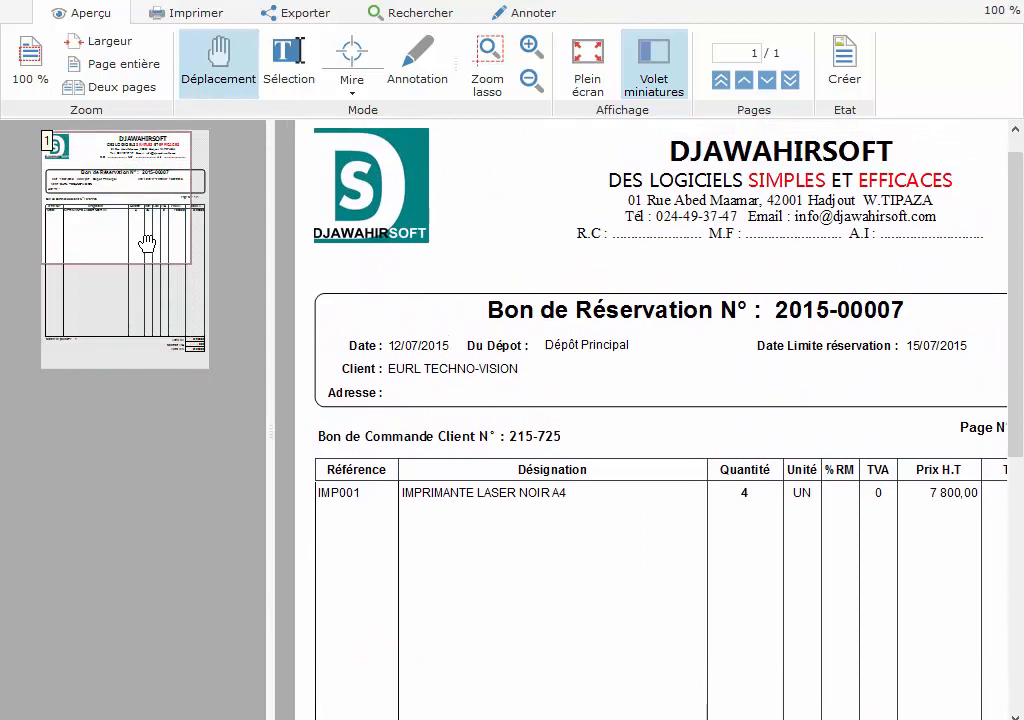
click(180, 12)
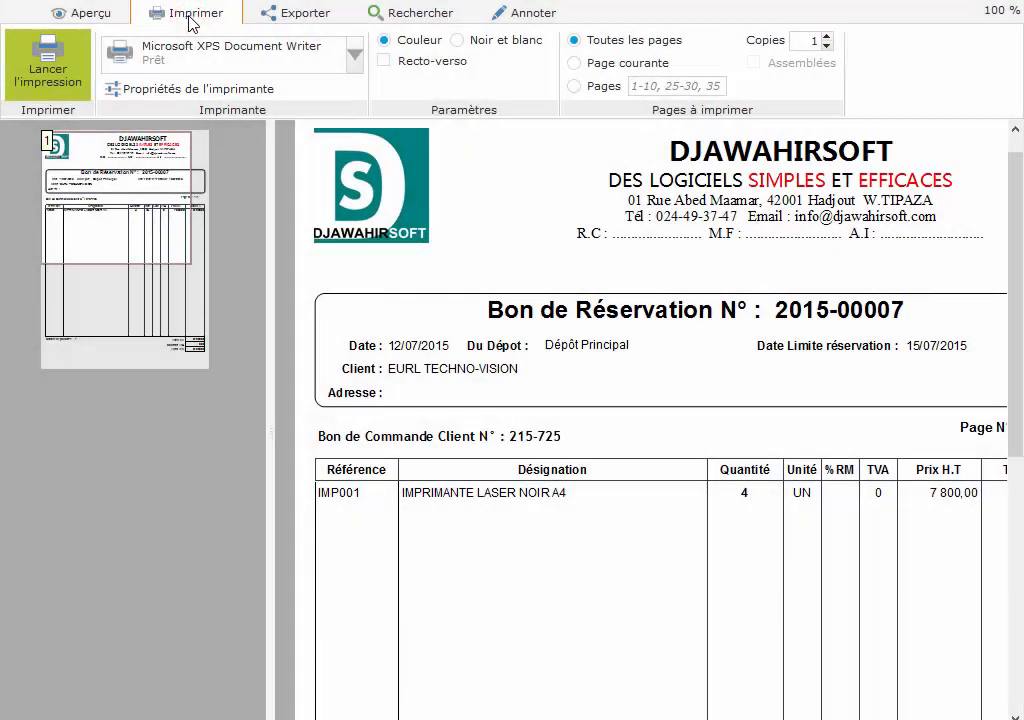
click(35, 90)
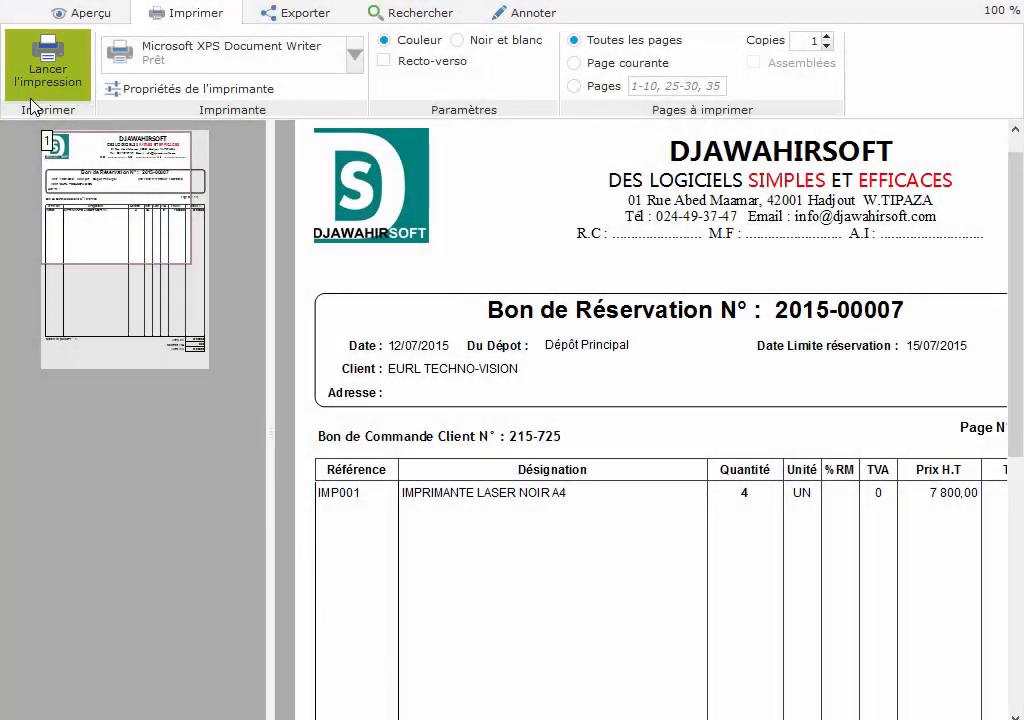
click(993, 7)
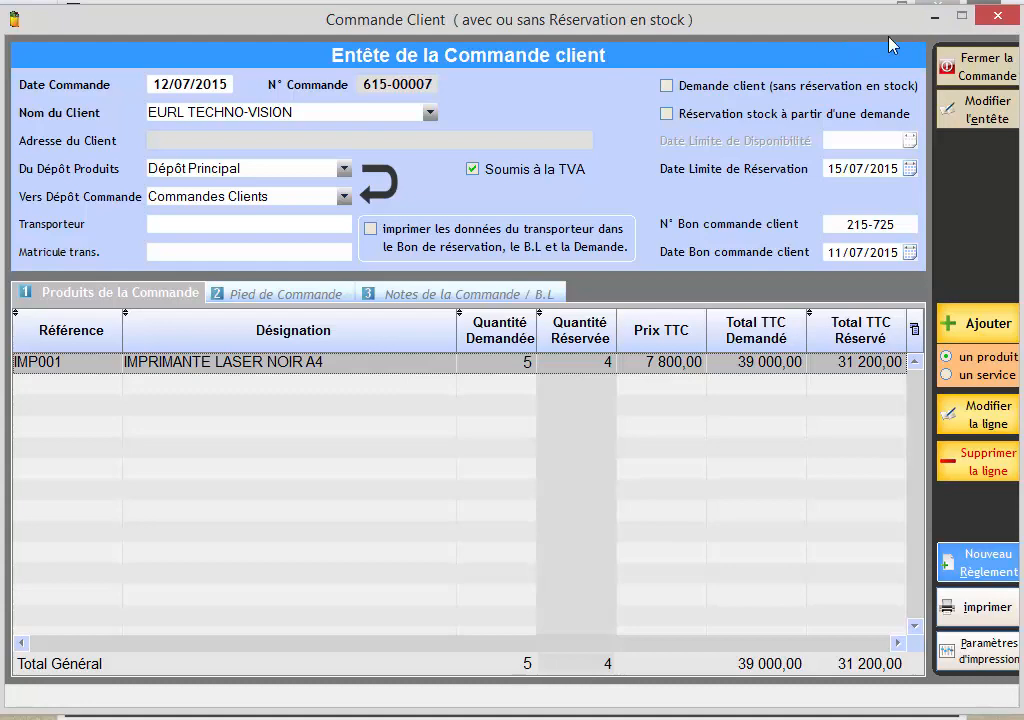
Close the finished client order and the list of client orders.
click(983, 63)
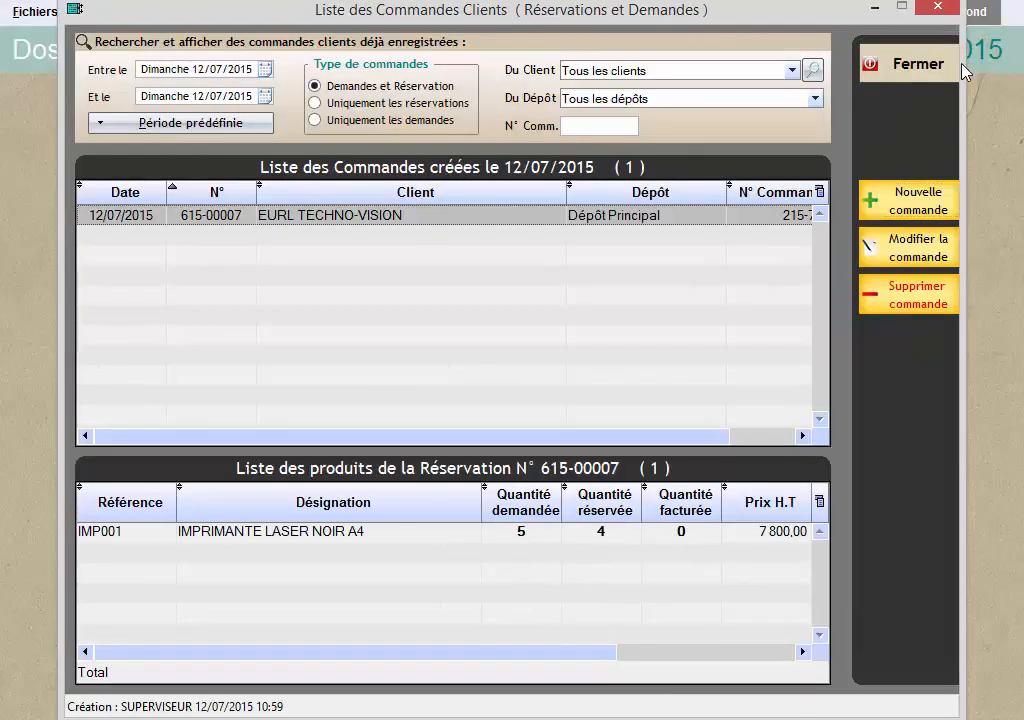
click(928, 66)
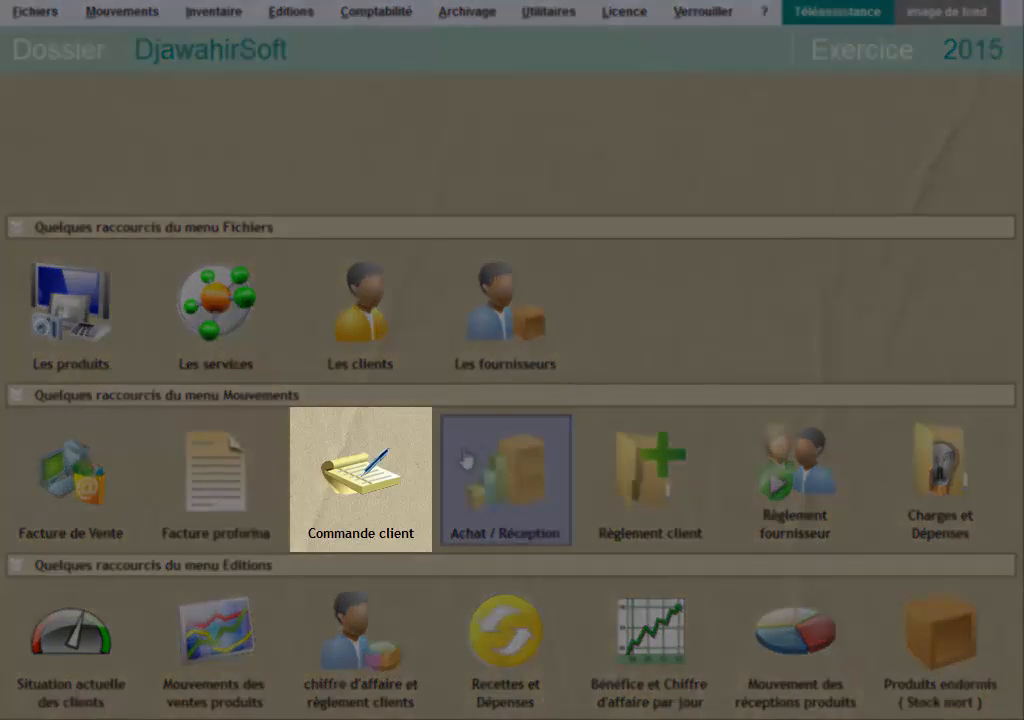
Reopen the client orders list and filter it by the client SARL ABC-ELECTRONIC, found by searching "SAR".
click(384, 472)
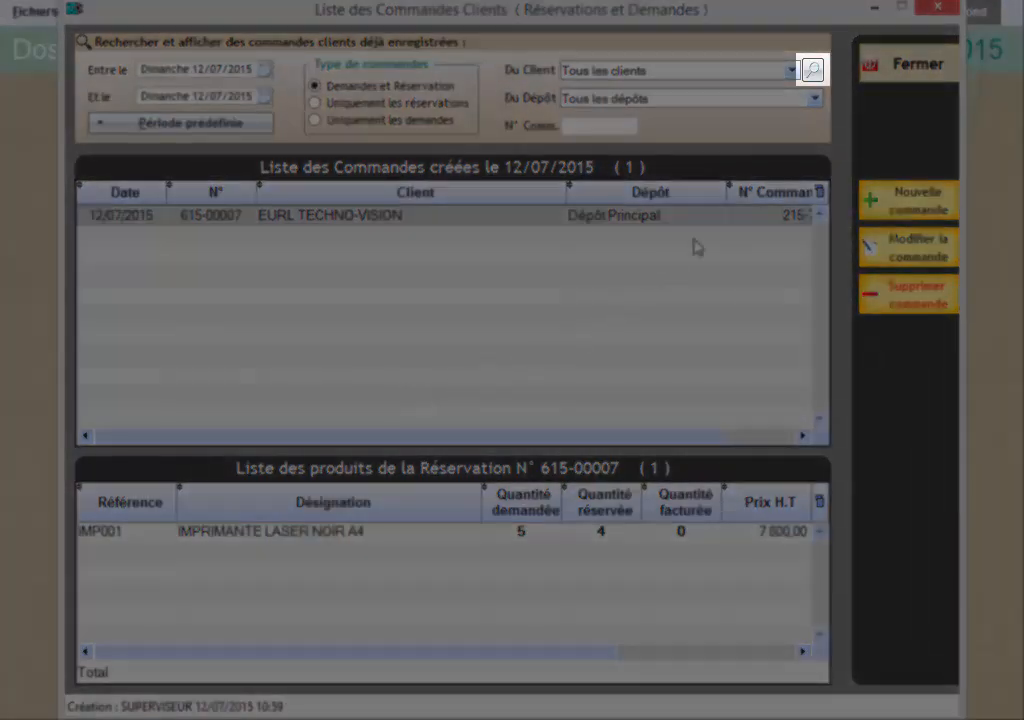
click(813, 73)
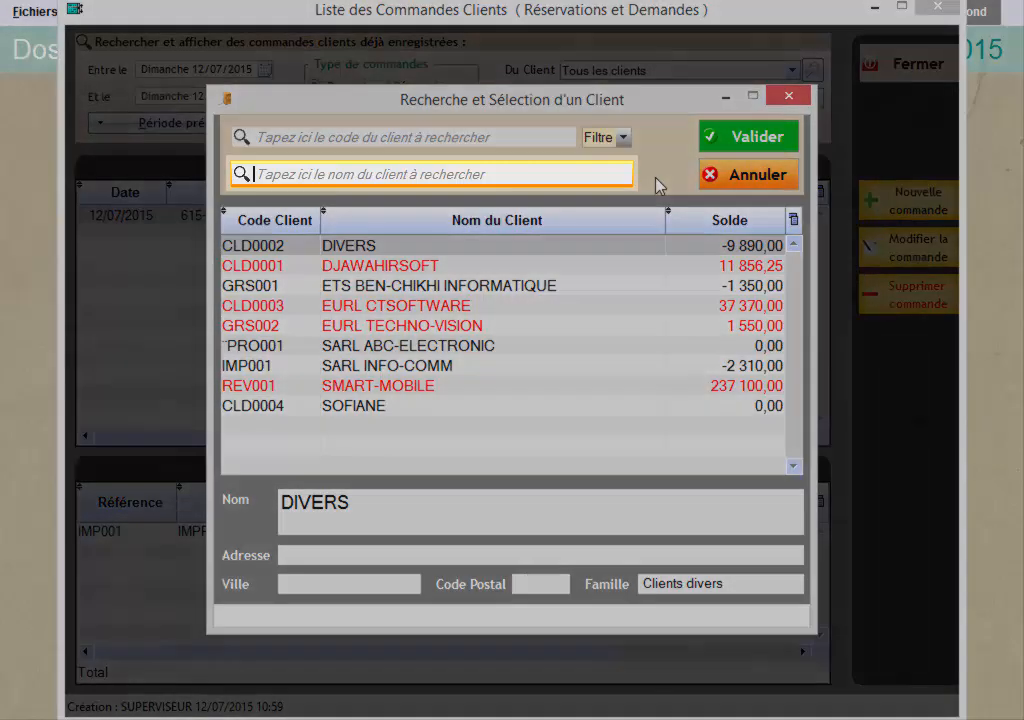
text(SAR)
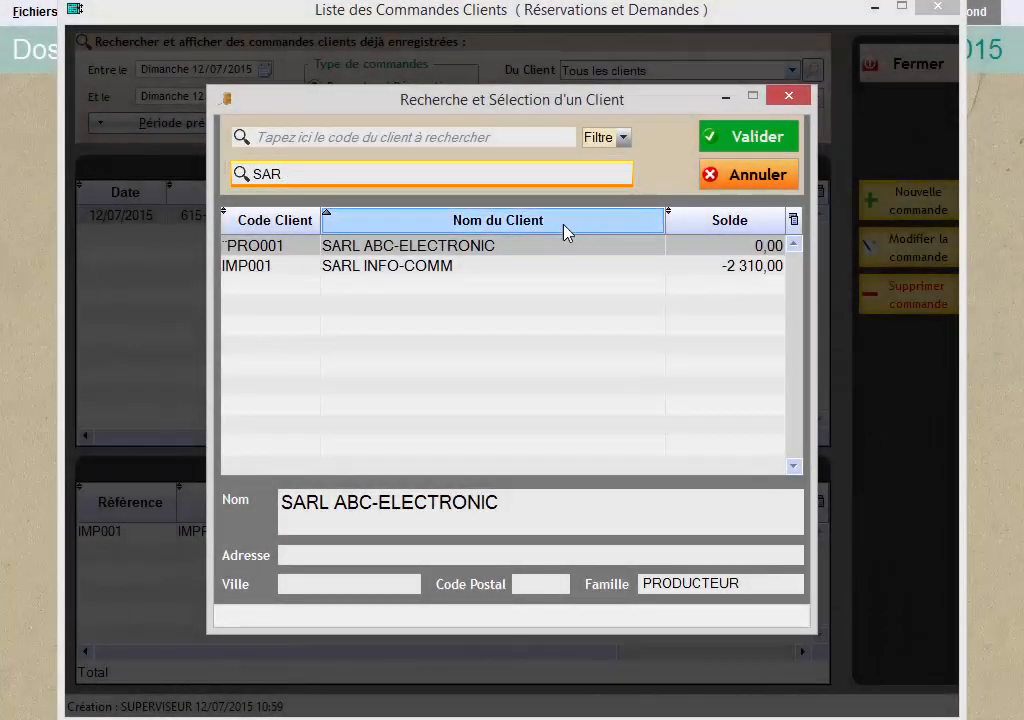
click(425, 247)
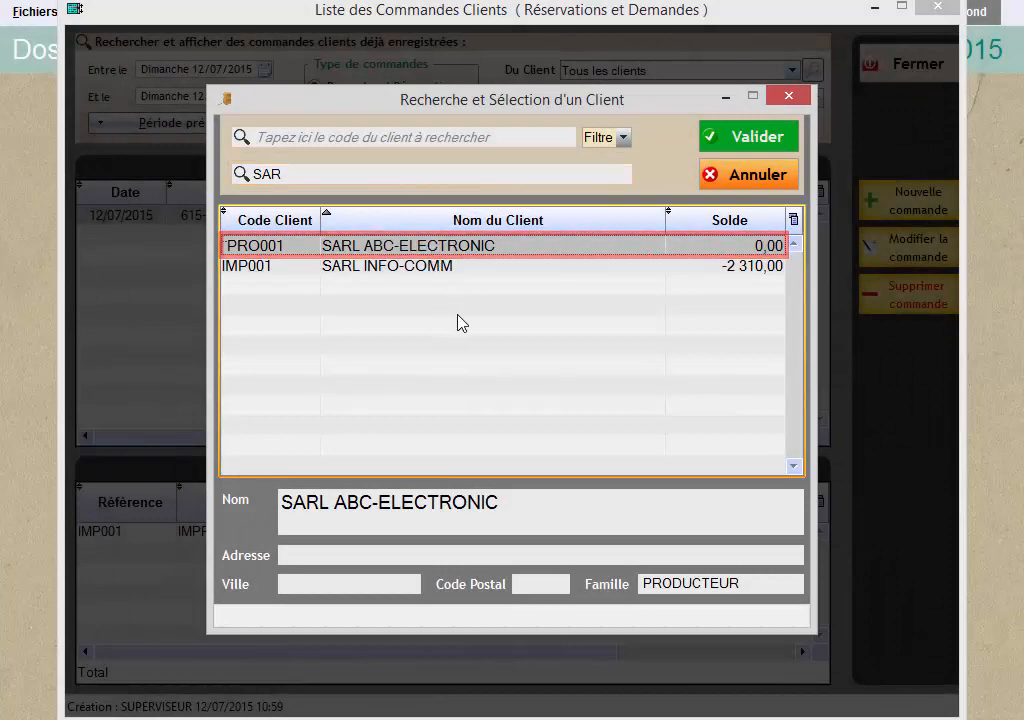
click(737, 140)
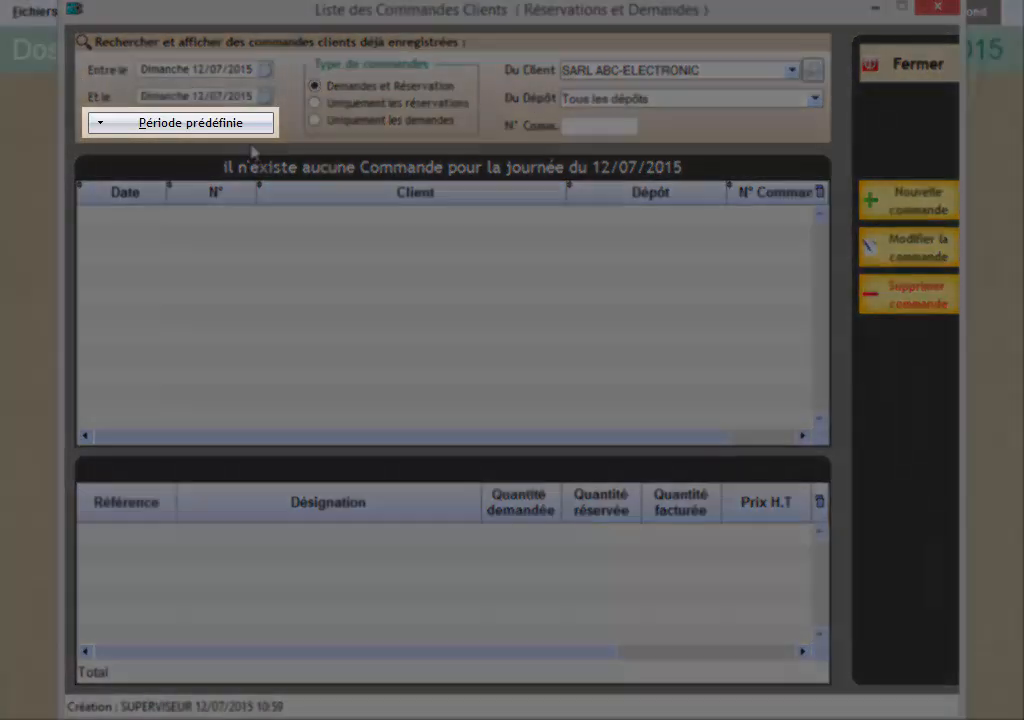
Limit the SARL ABC-ELECTRONIC orders list to the predefined period Mois en cours.
click(240, 127)
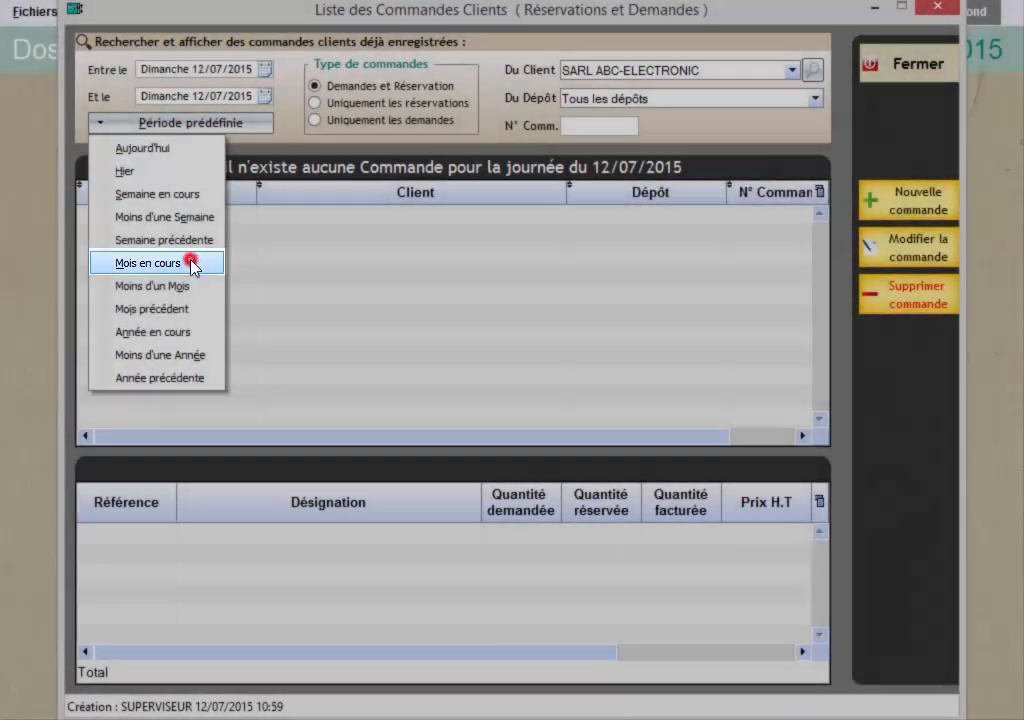
click(153, 262)
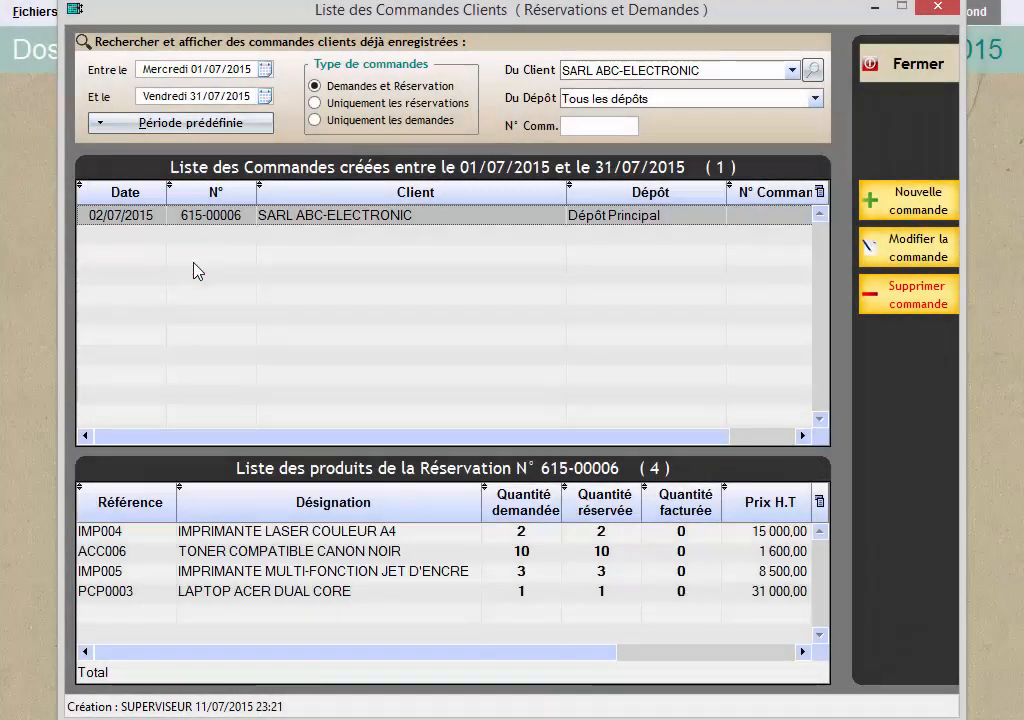
click(220, 70)
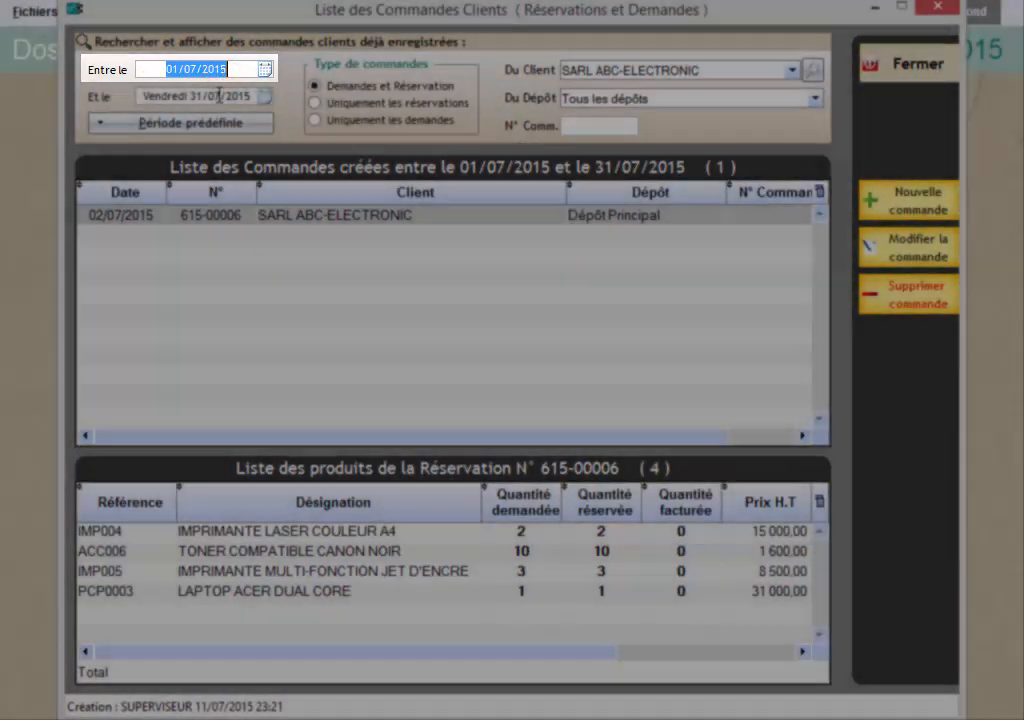
click(219, 96)
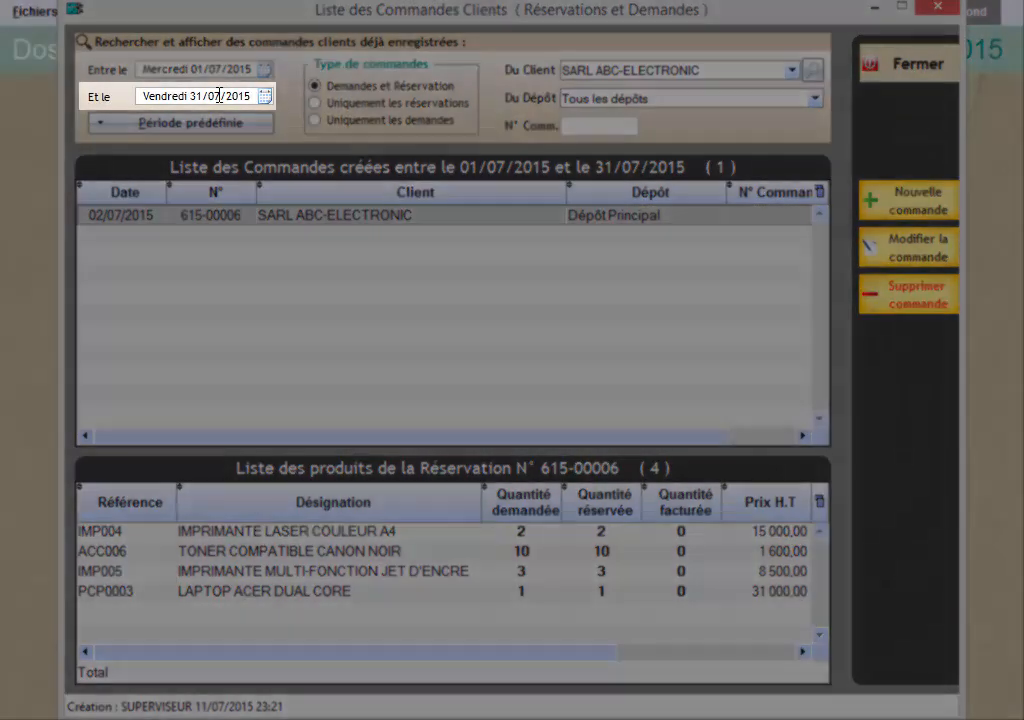
click(219, 96)
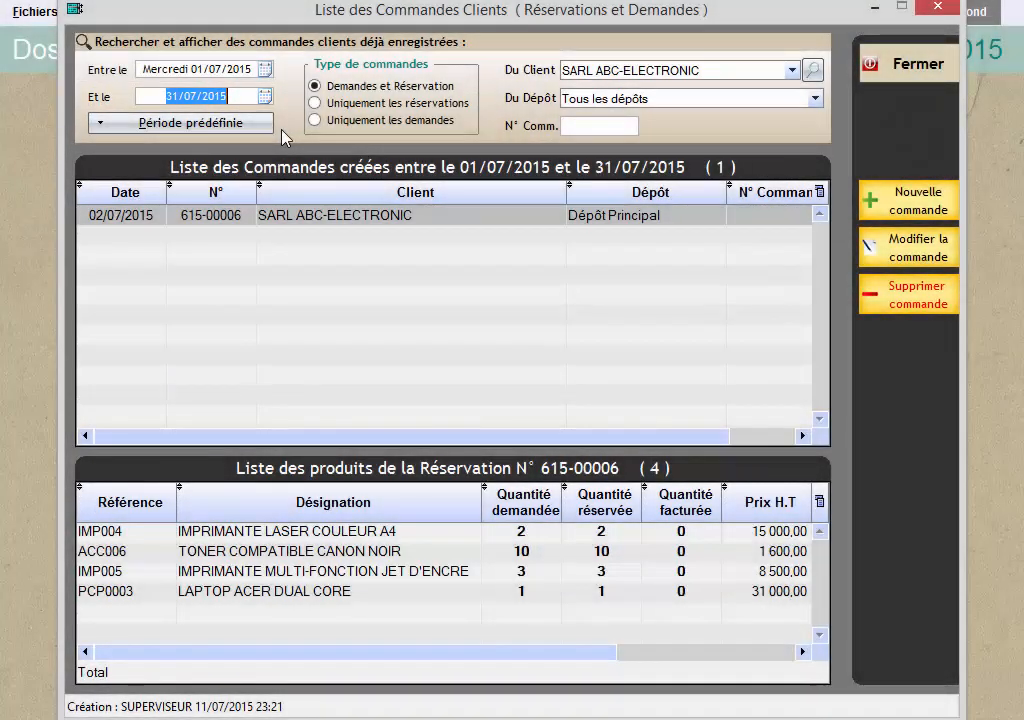
Open the SARL ABC-ELECTRONIC order for modification, set its header's order date to 03/07/2015, and validate the header.
click(300, 216)
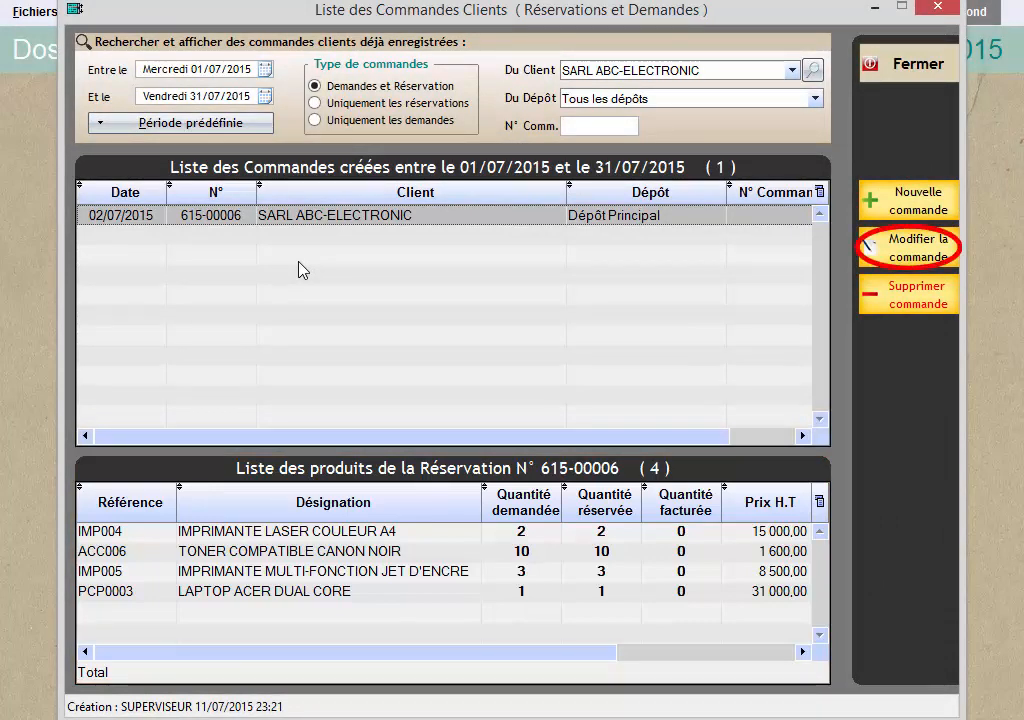
click(885, 254)
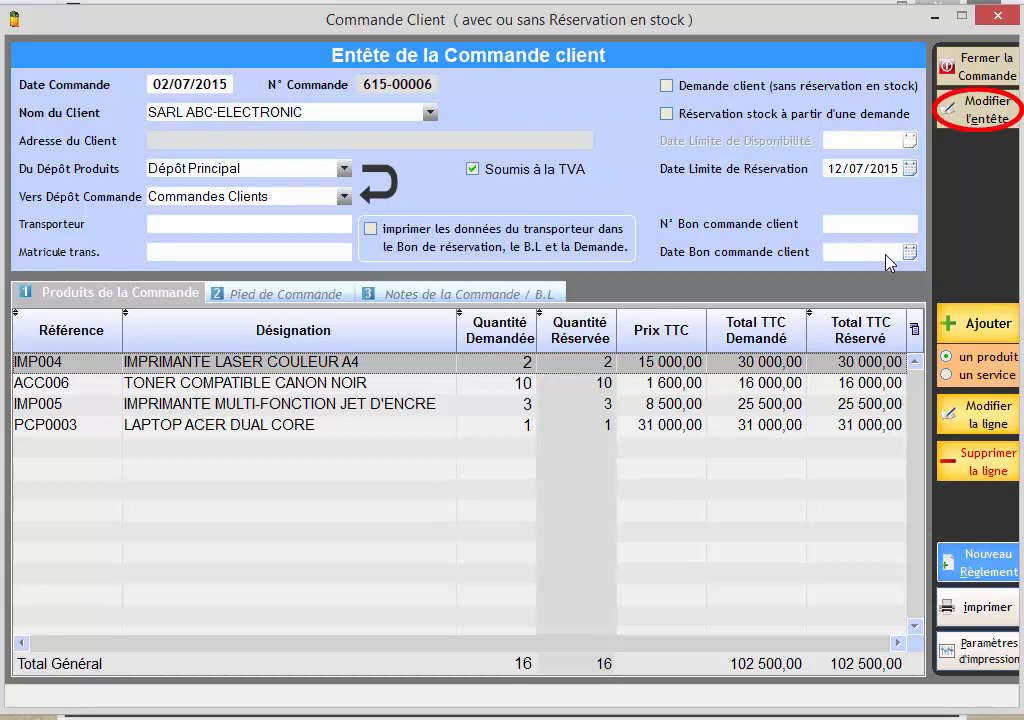
click(986, 116)
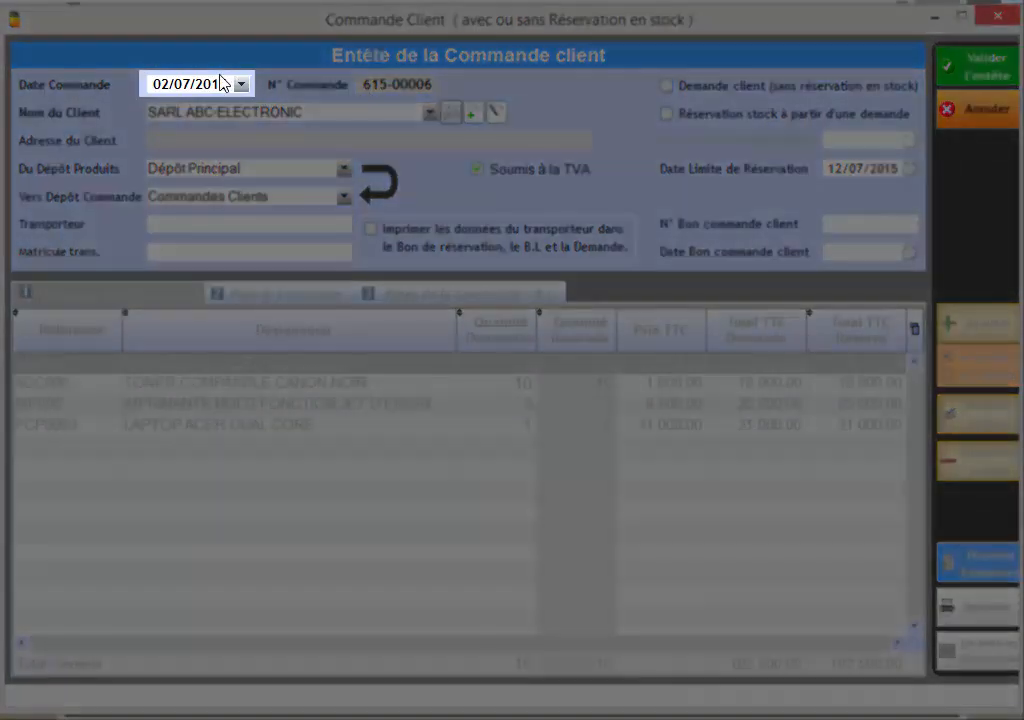
click(220, 82)
text(0)
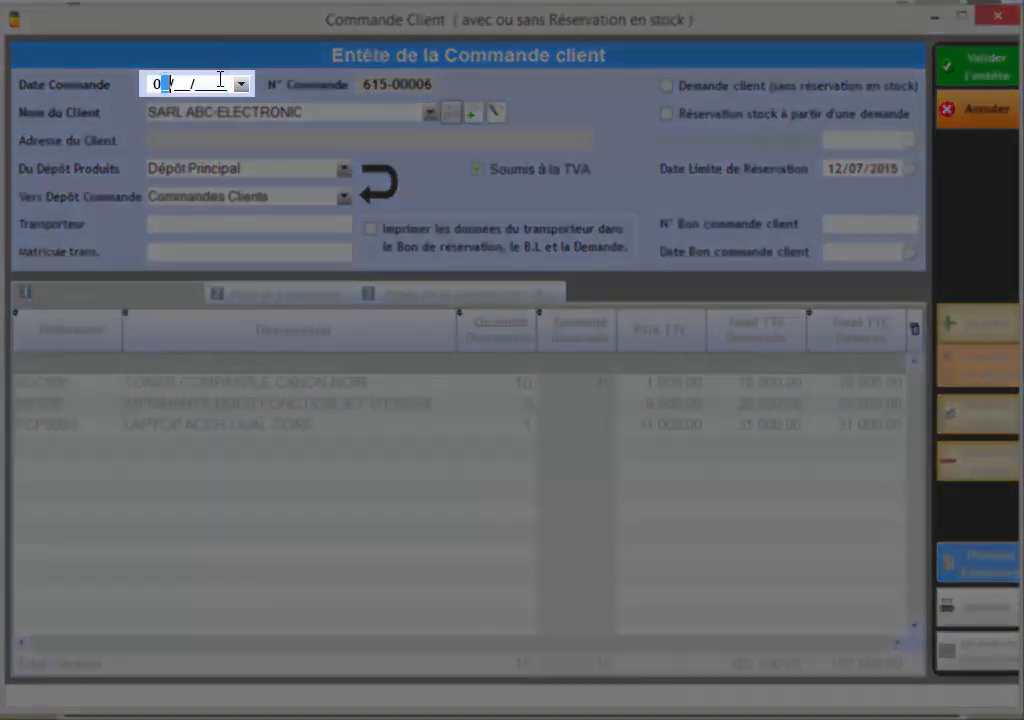
text(3/07/)
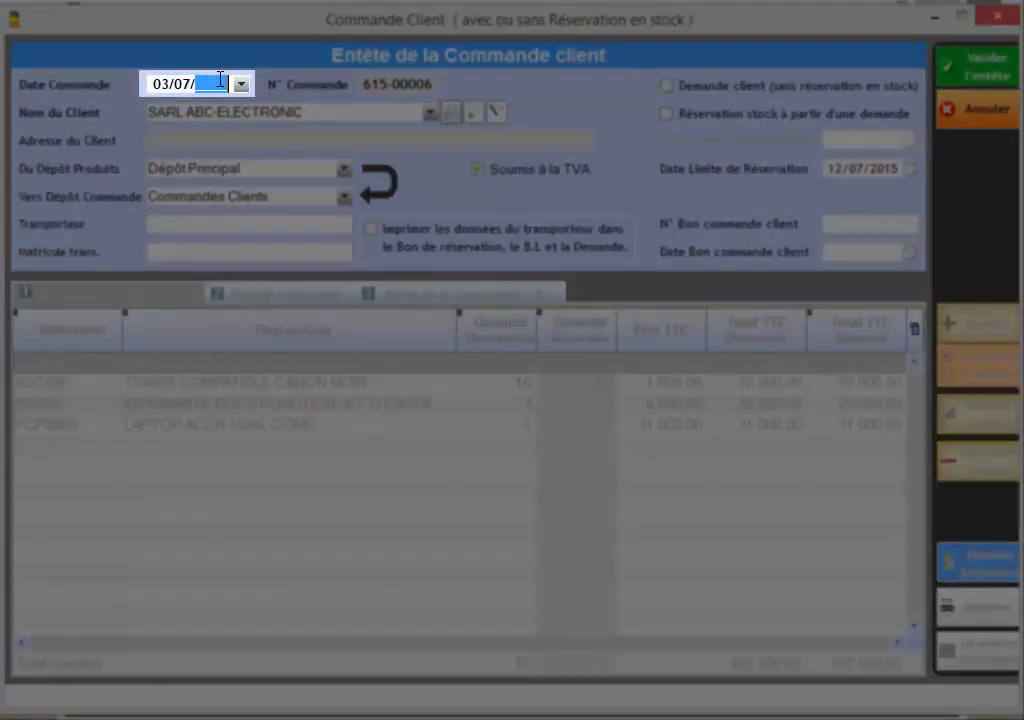
text(2015)
key(Tab)
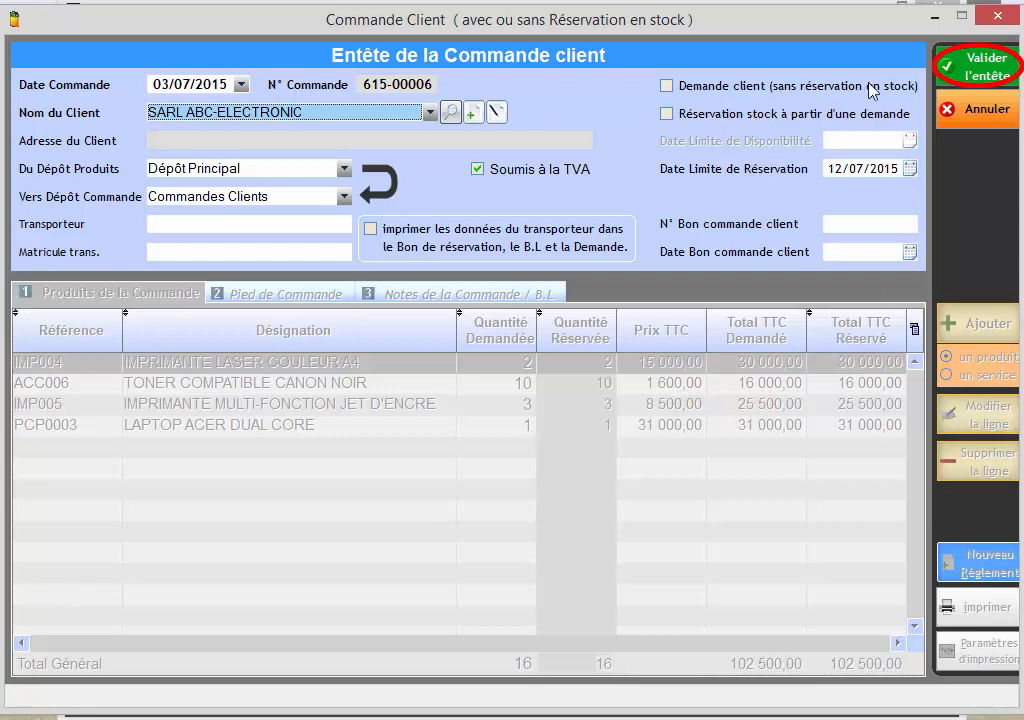
click(960, 72)
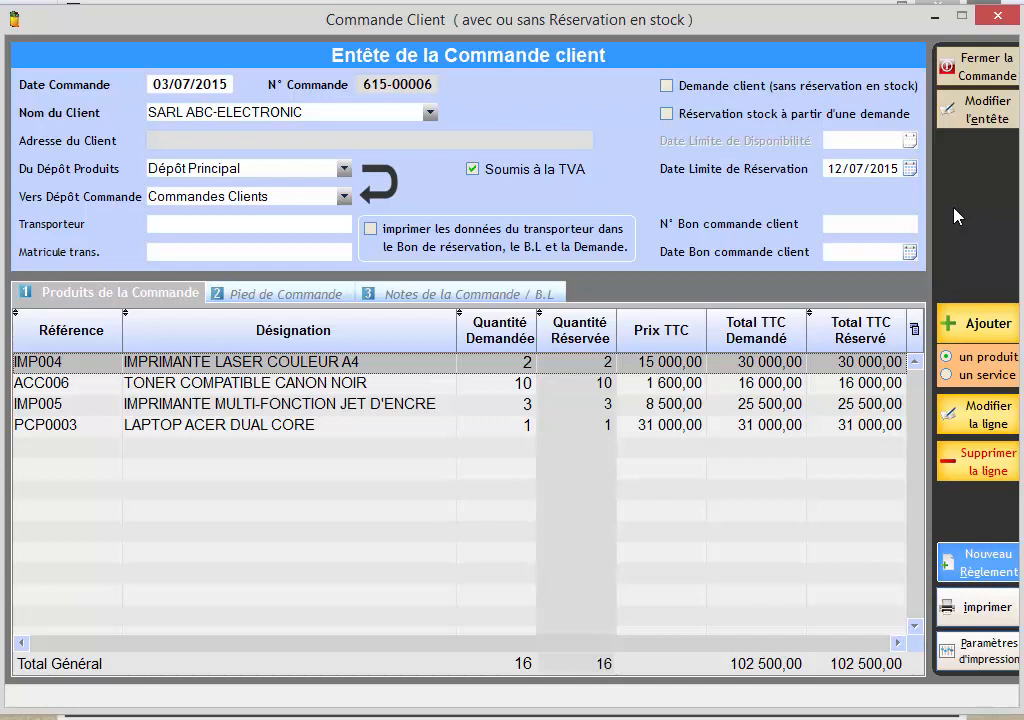
Set the requested quantity of the IMPRIMANTE MULTI-FONCTION JET D'ENCRE line to 5 and validate it.
click(366, 404)
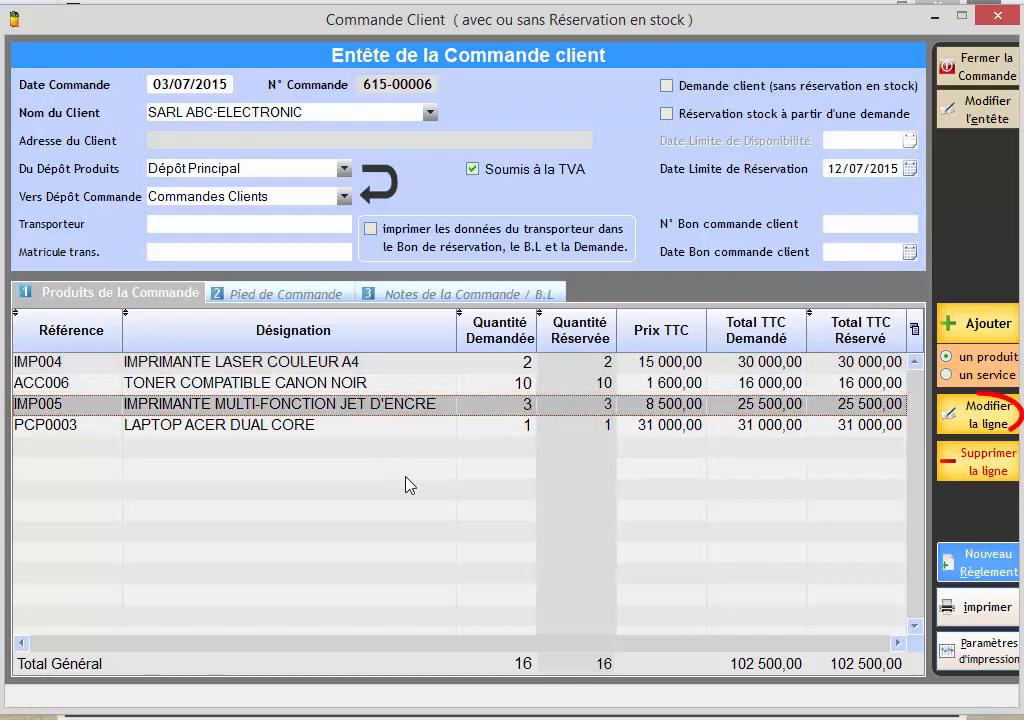
click(982, 420)
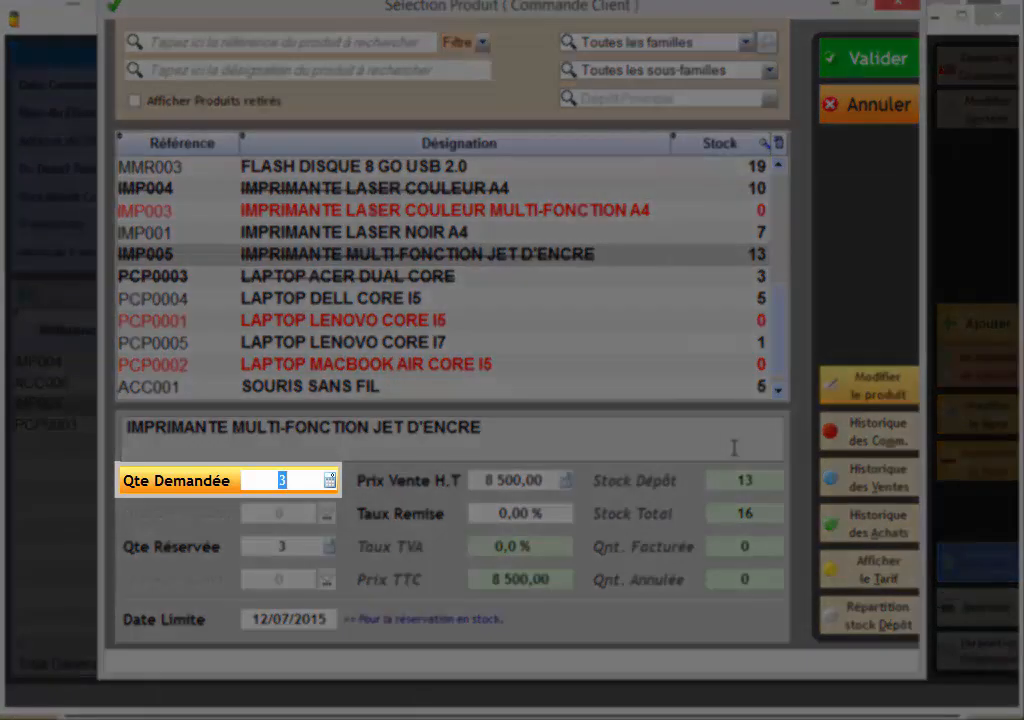
text(5)
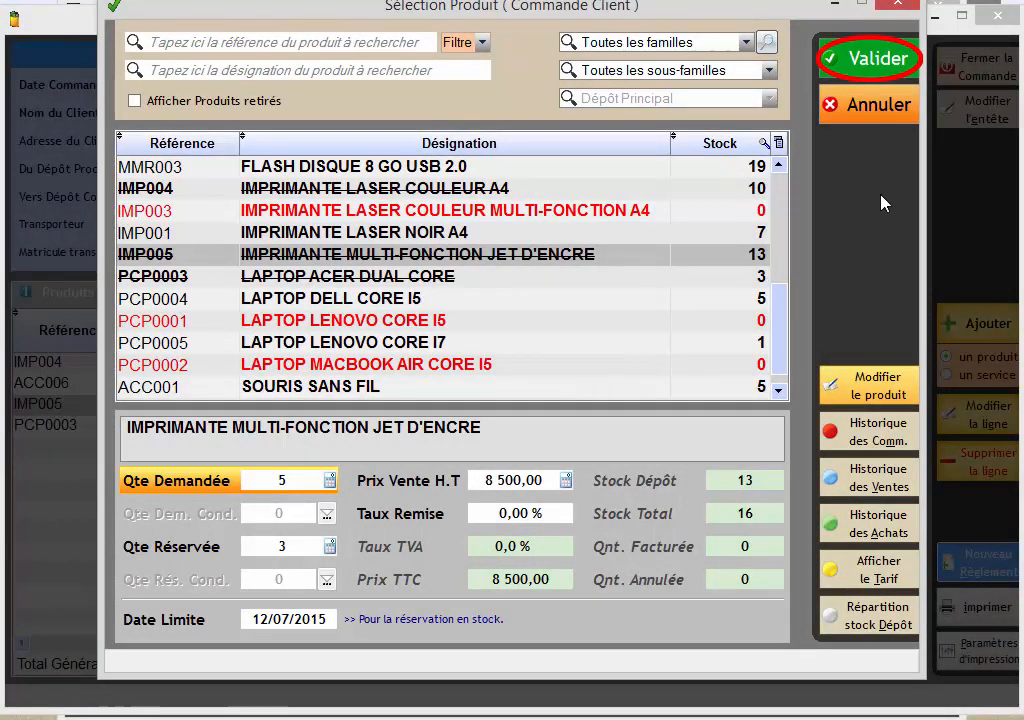
click(880, 66)
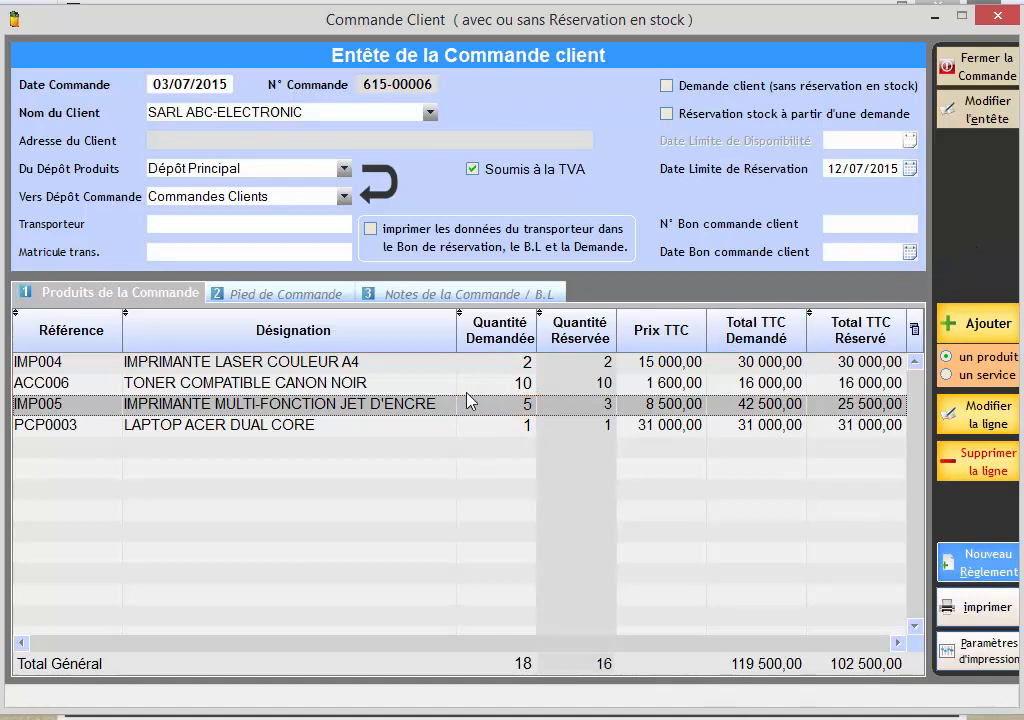
Delete the IMPRIMANTE LASER COULEUR A4 line from the order.
click(390, 367)
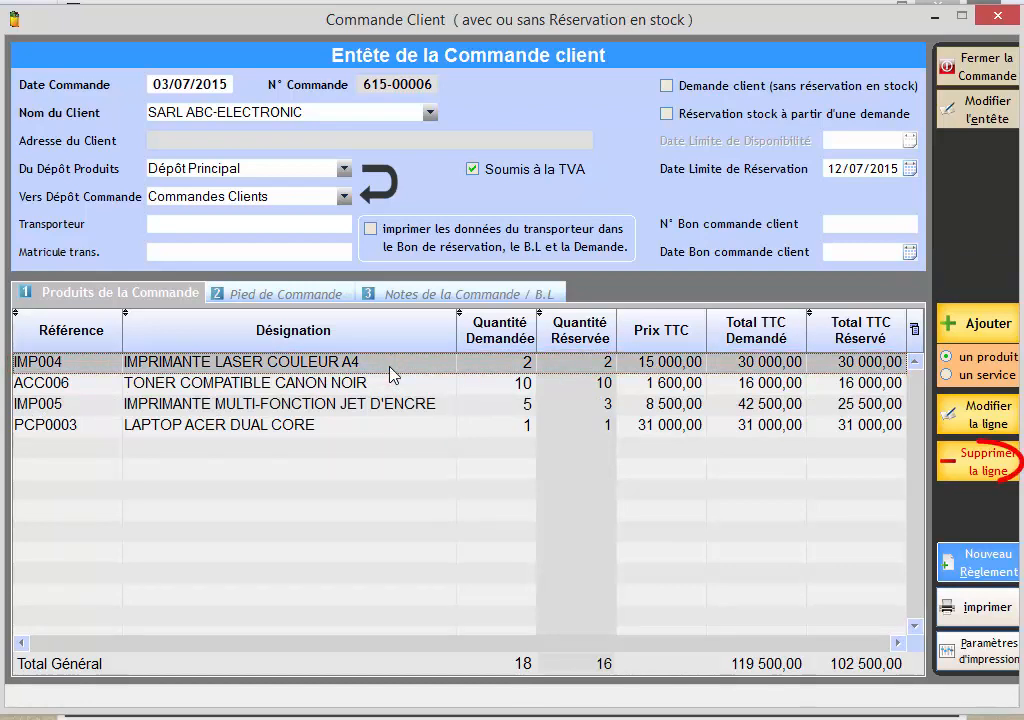
click(972, 462)
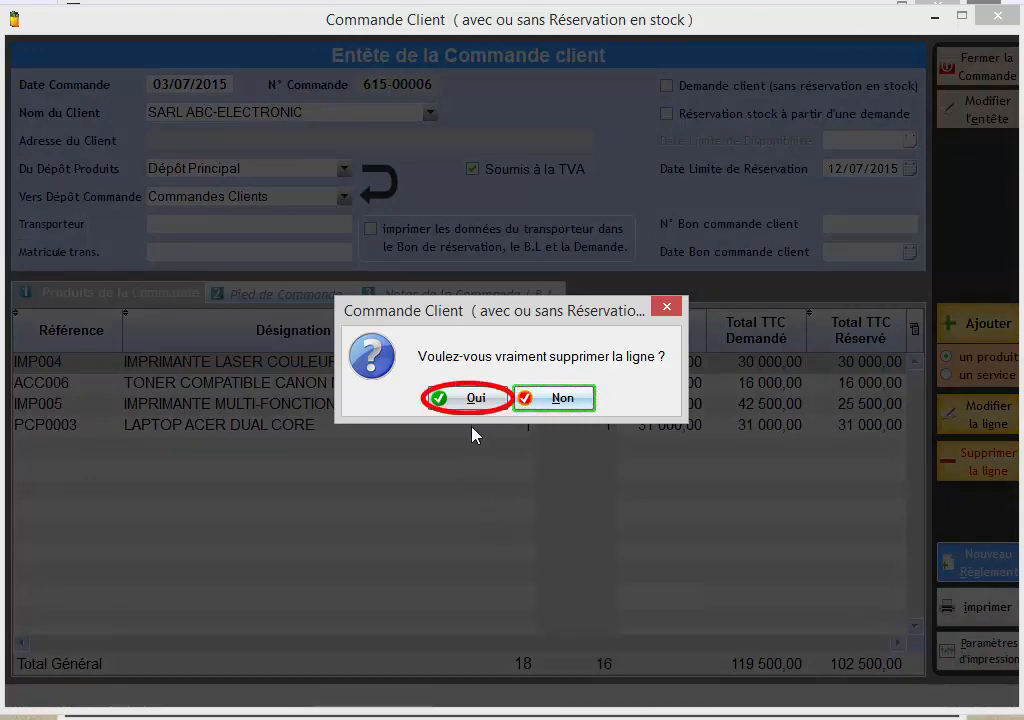
click(470, 400)
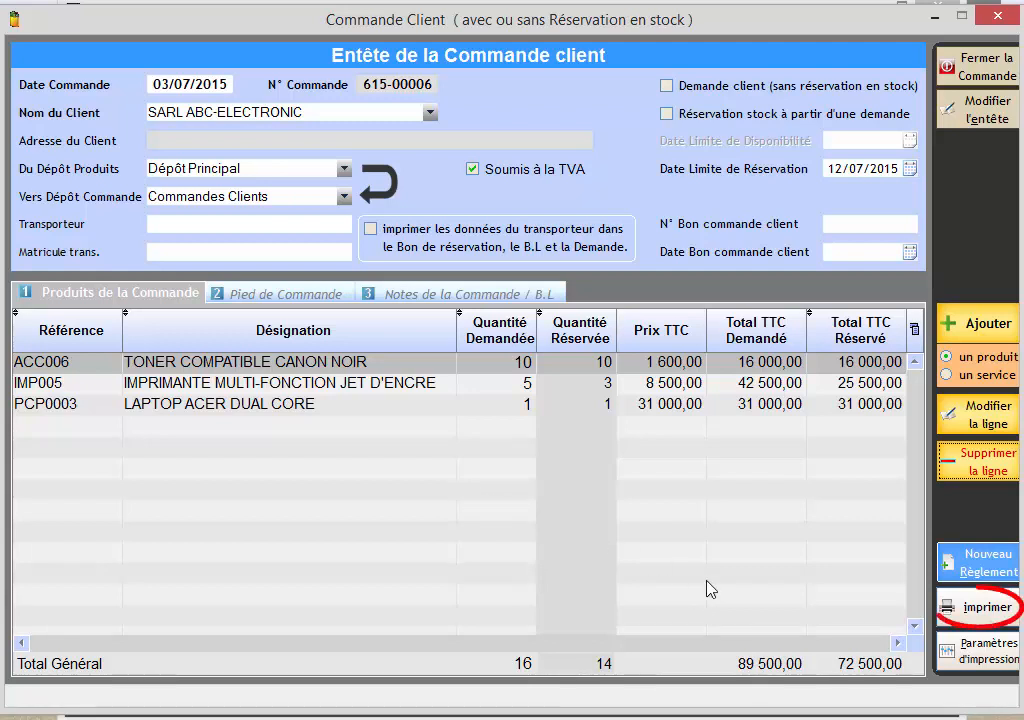
Print the modified order's reservation slip with Microsoft XPS Document Writer, and close the preview, the order and the orders list.
click(951, 617)
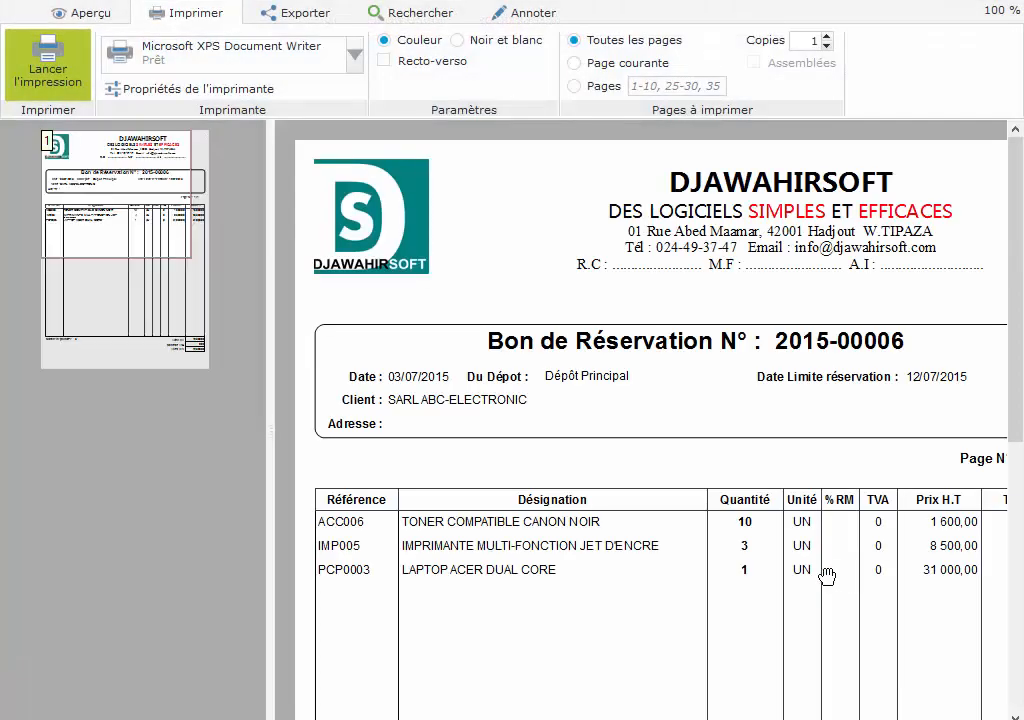
drag(130, 240, 96, 235)
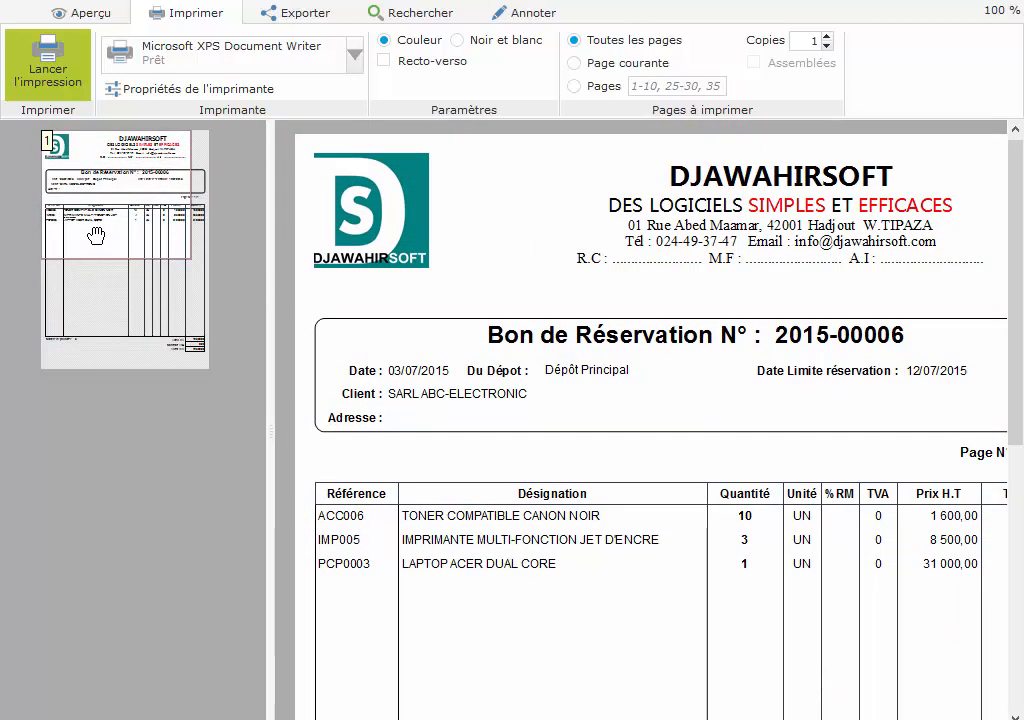
click(44, 100)
click(990, 2)
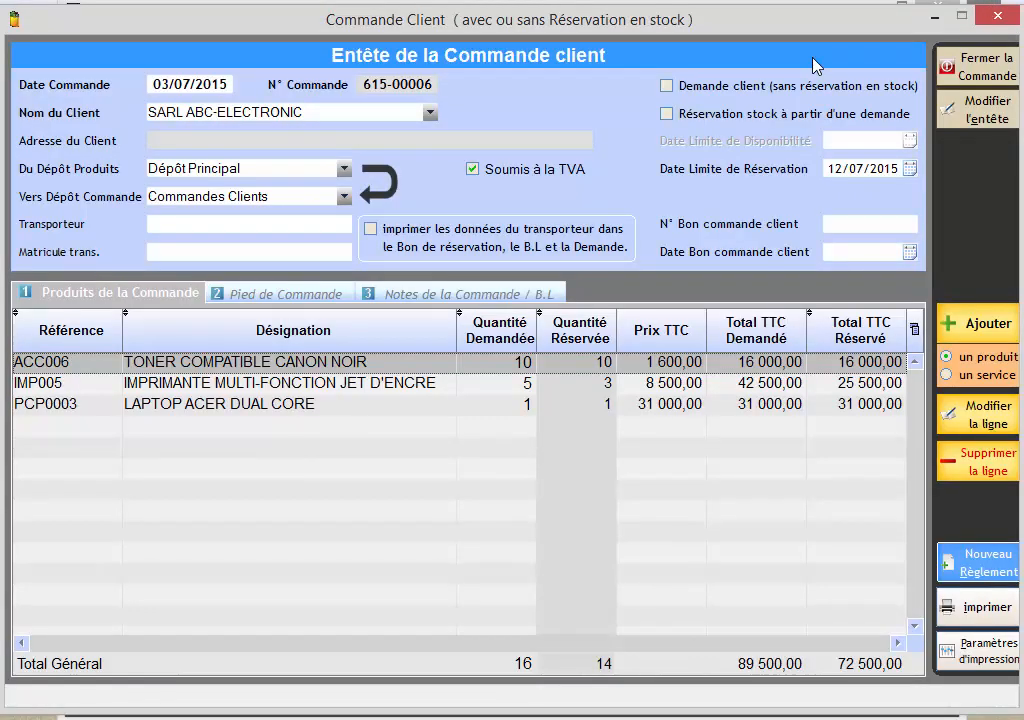
click(978, 63)
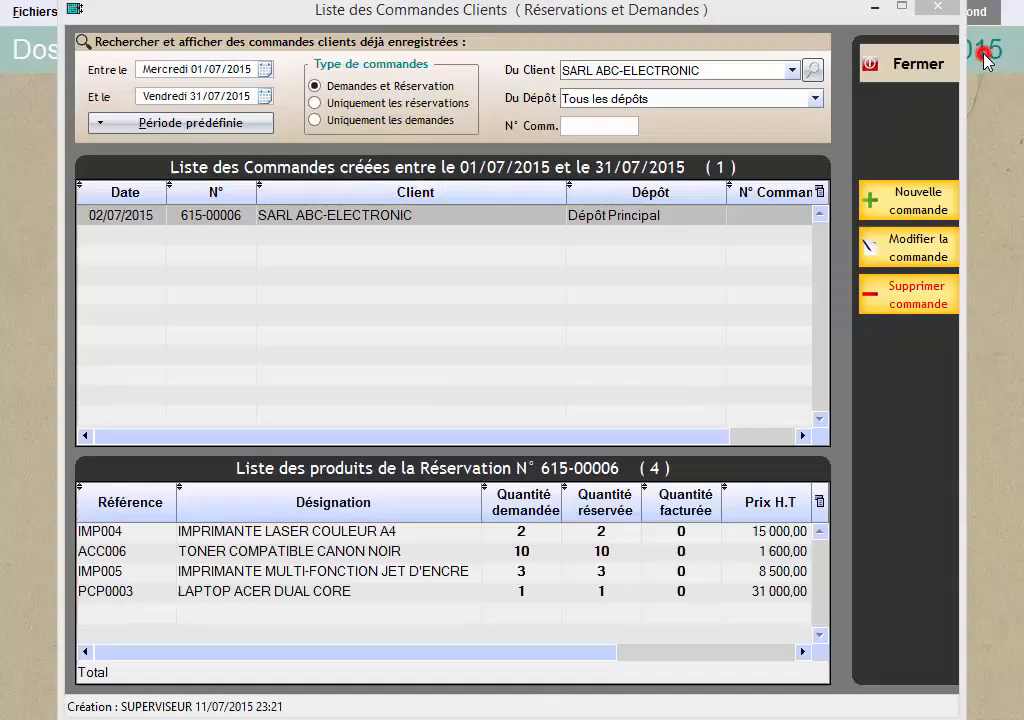
click(910, 68)
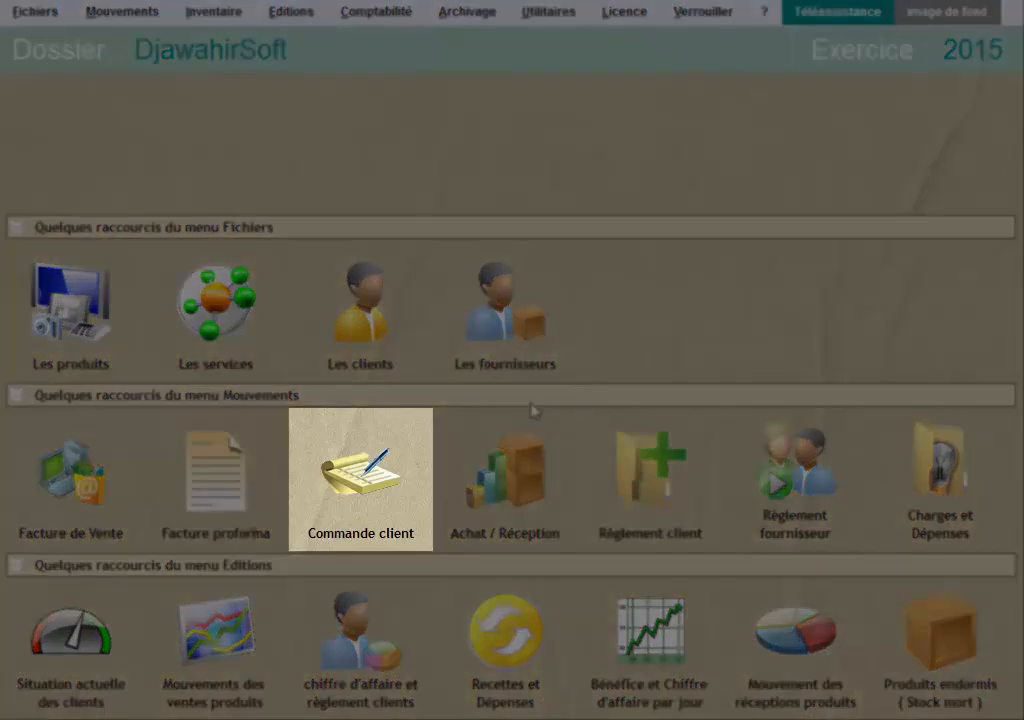
Reopen the client orders list and show the orders of all clients for the predefined period Année en cours.
click(388, 473)
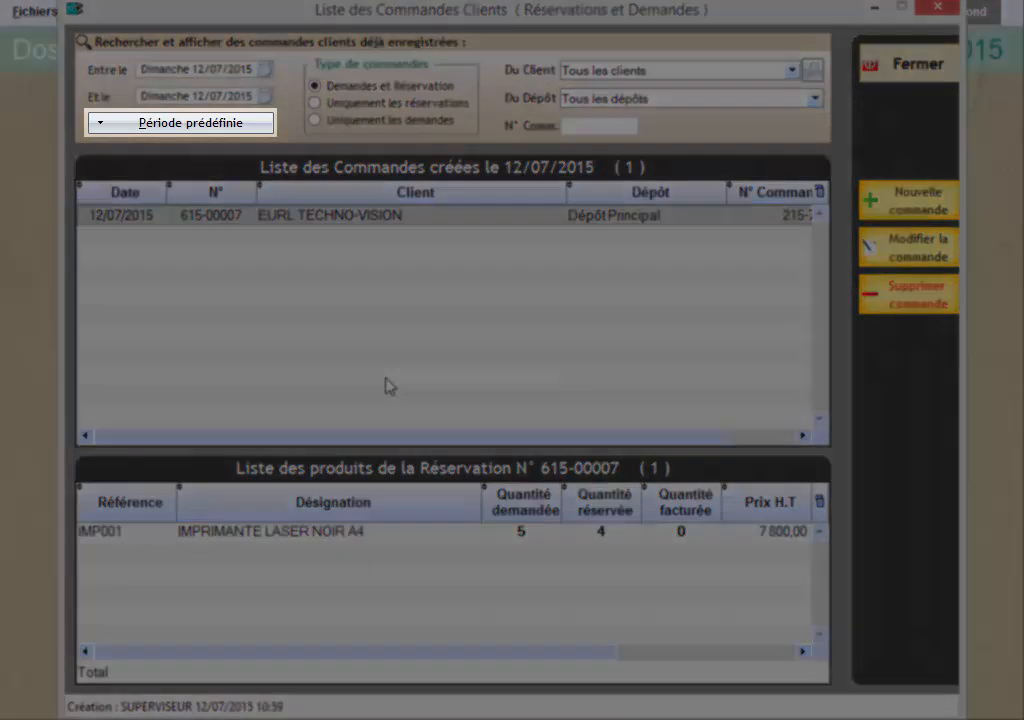
click(155, 124)
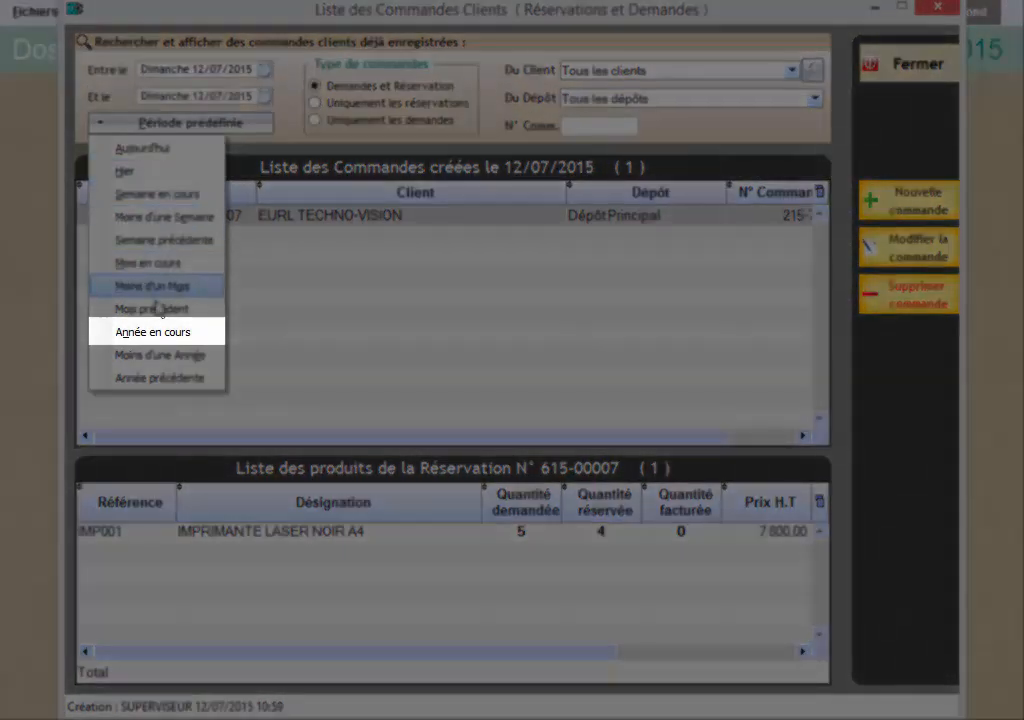
click(153, 332)
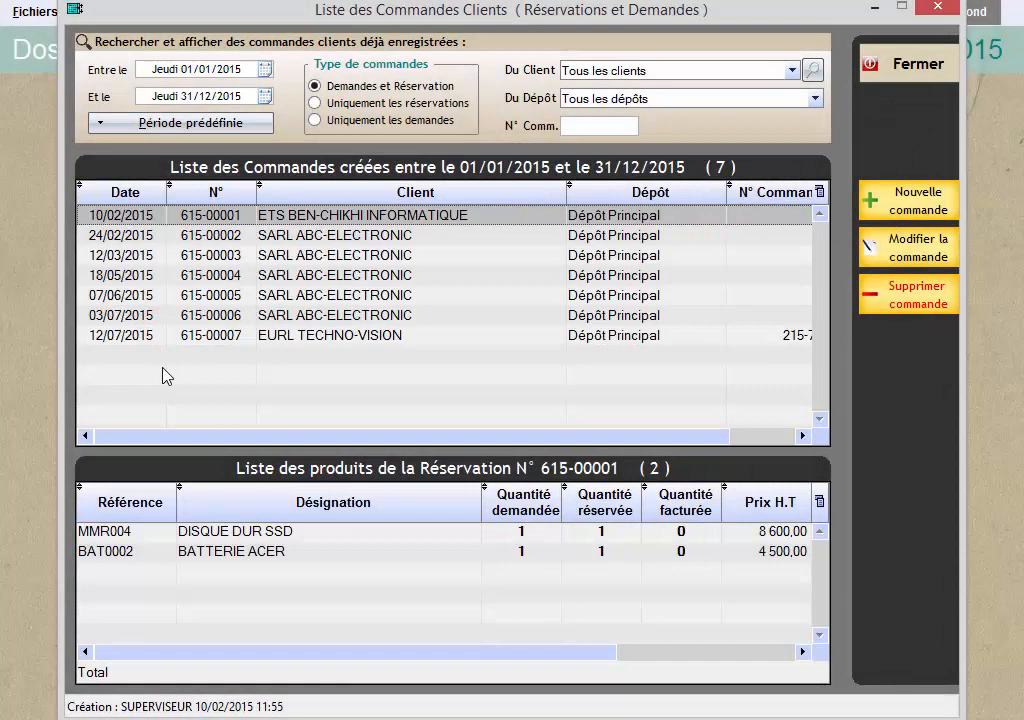
Open the EURL TECHNO-VISION order of 12/07/2015 for modification, delete its IMPRIMANTE LASER NOIR A4 line, and close the order.
click(206, 340)
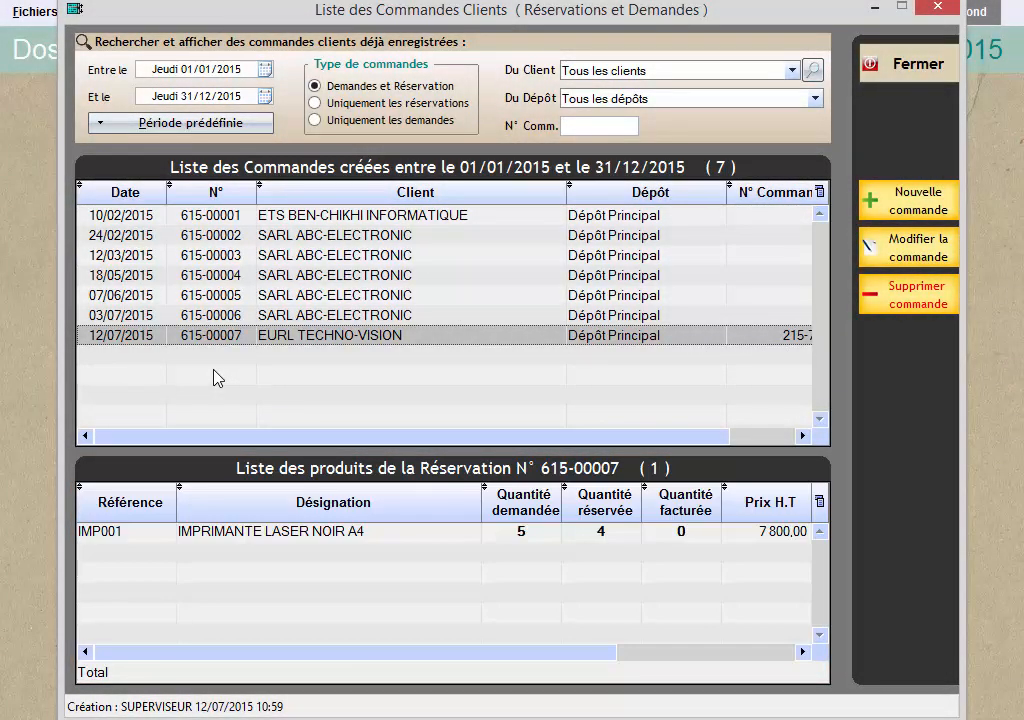
click(883, 258)
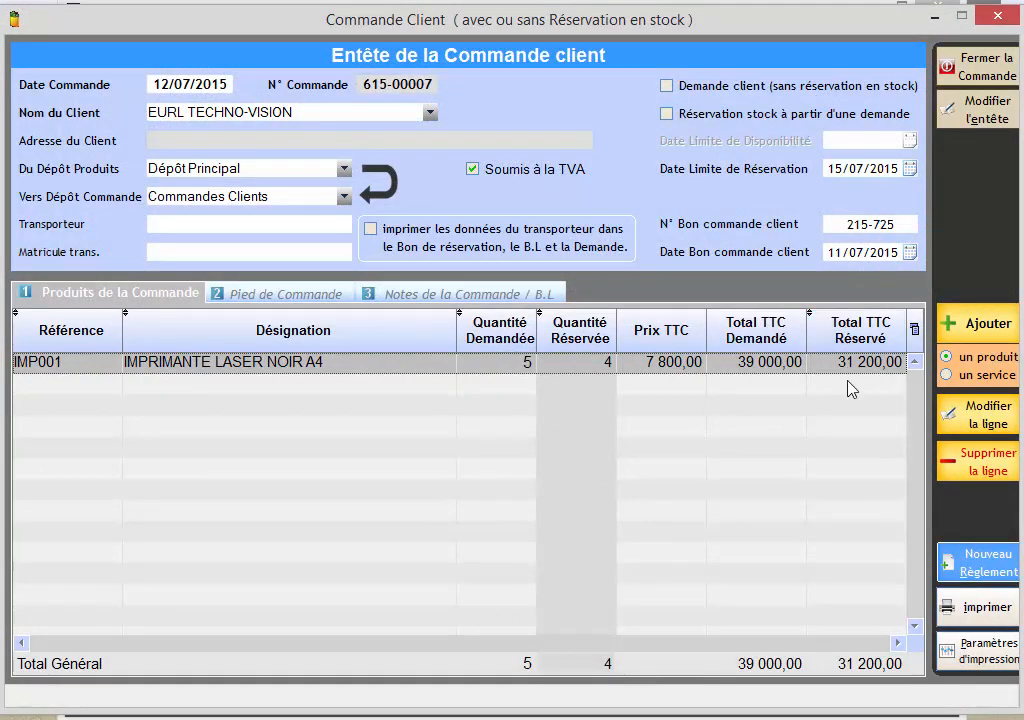
click(976, 462)
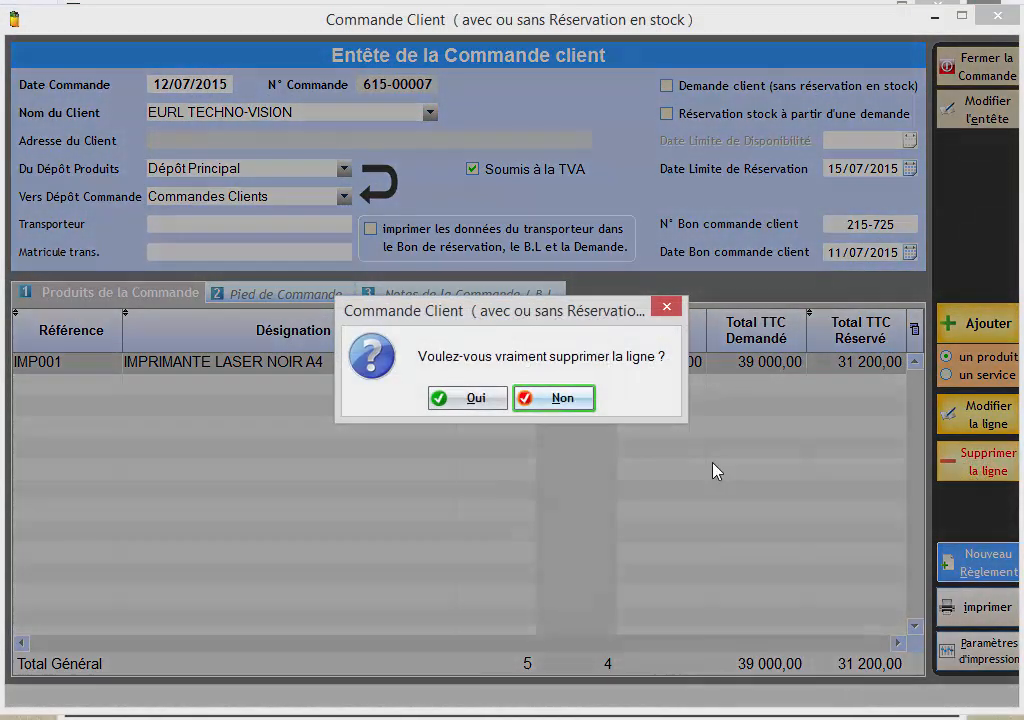
click(461, 405)
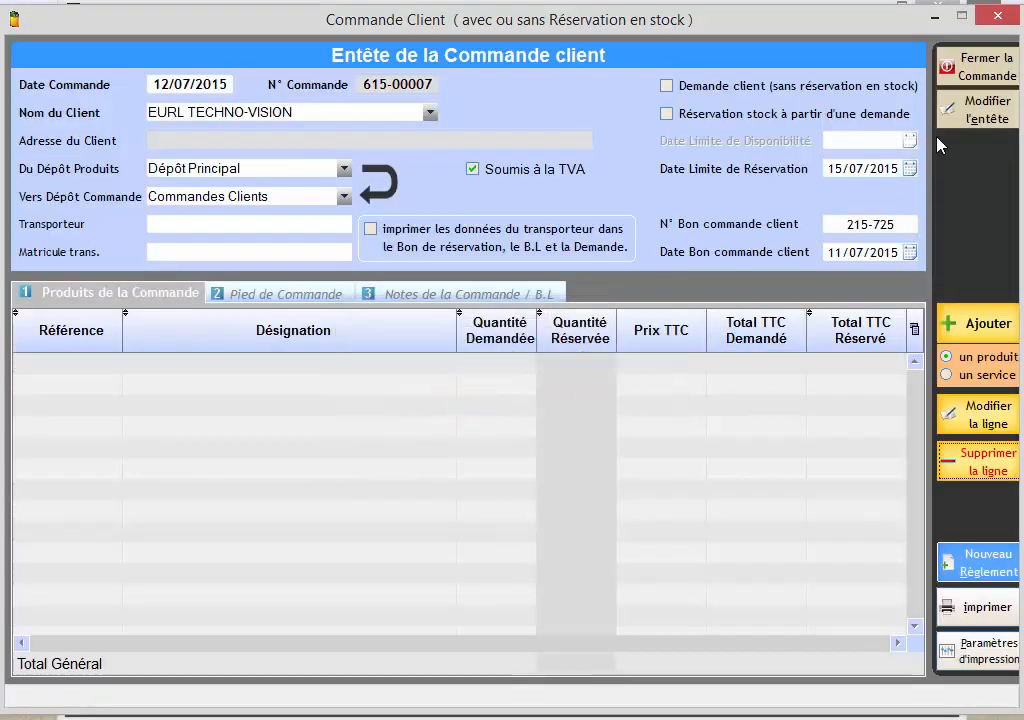
click(976, 66)
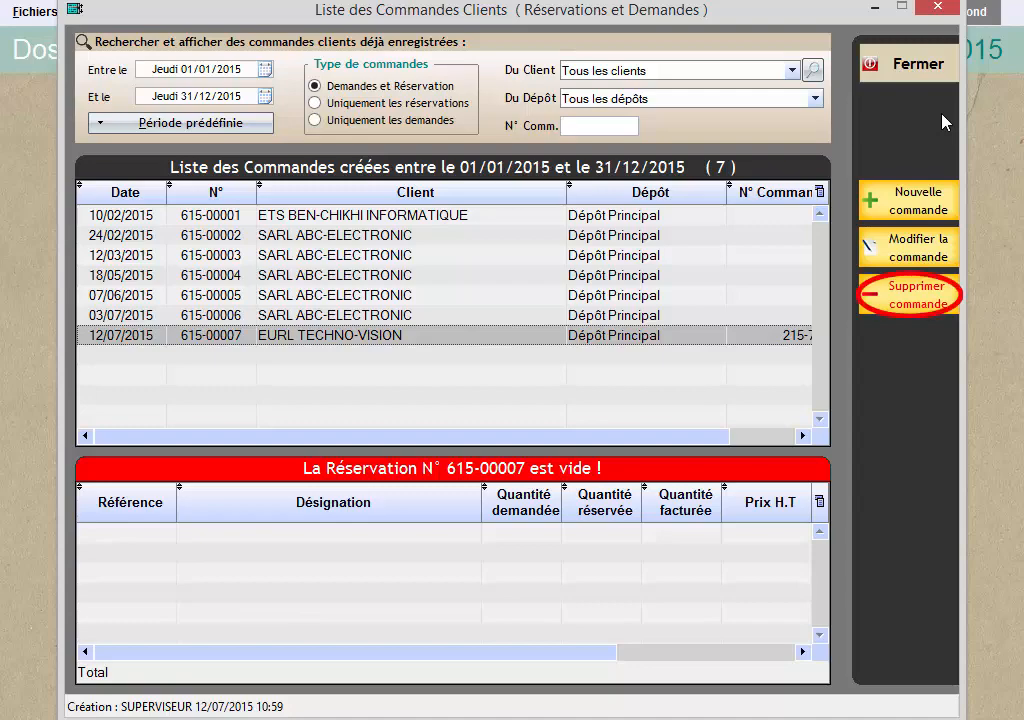
Delete the emptied EURL TECHNO-VISION order of 12/07/2015 from the client orders list.
click(911, 304)
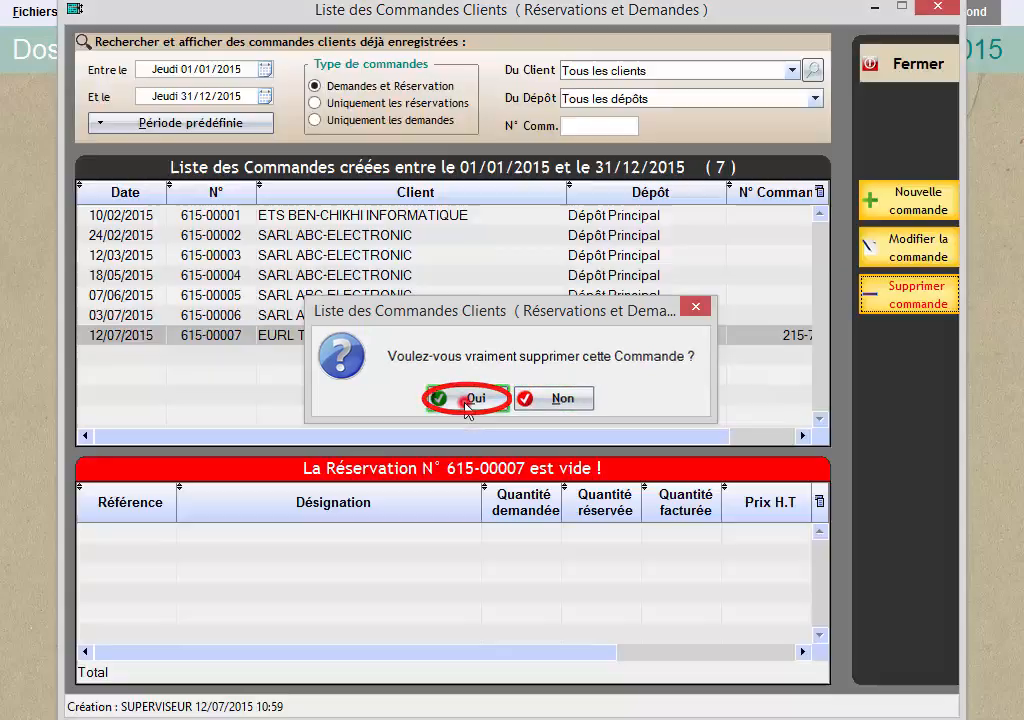
click(465, 405)
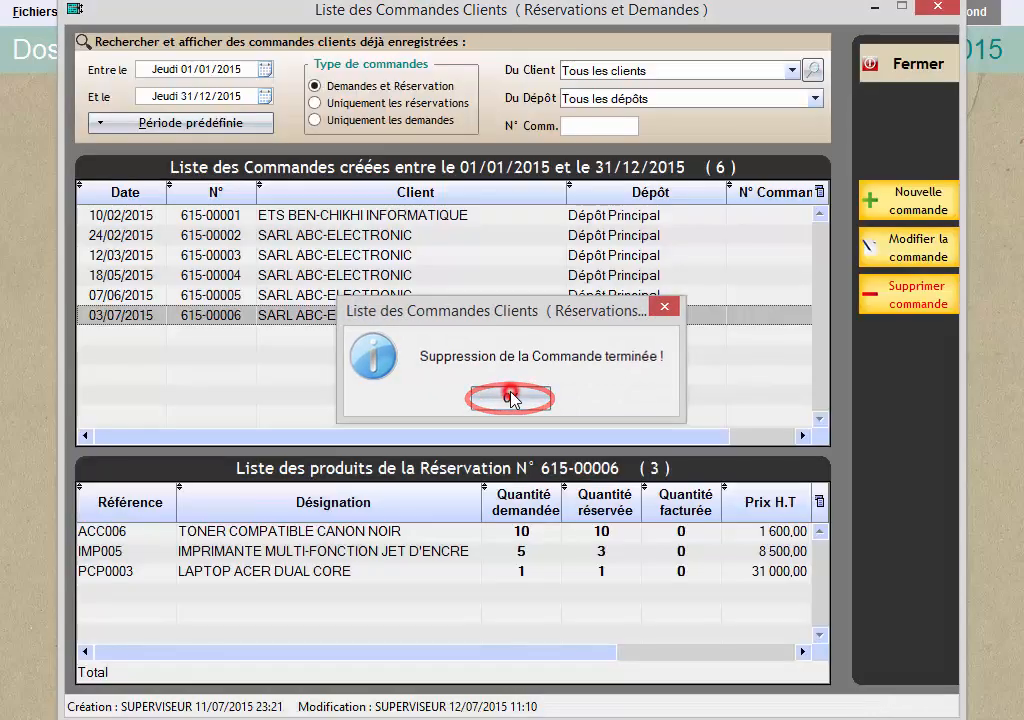
click(510, 397)
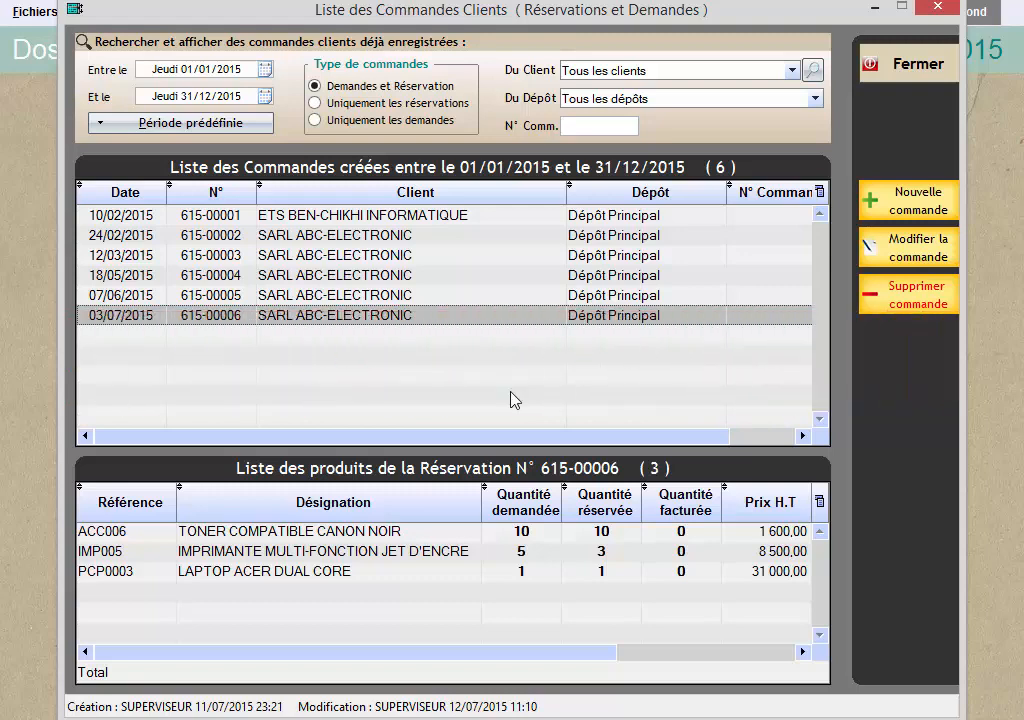
Close the client orders list and start a new invoice from the client sales invoices list.
click(875, 62)
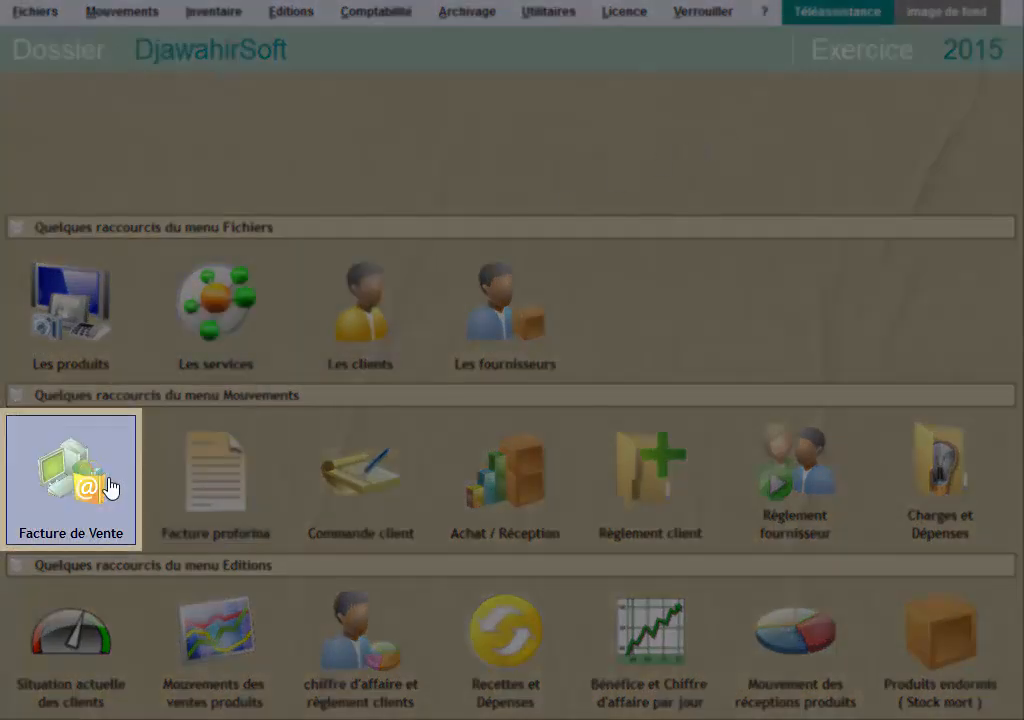
click(108, 488)
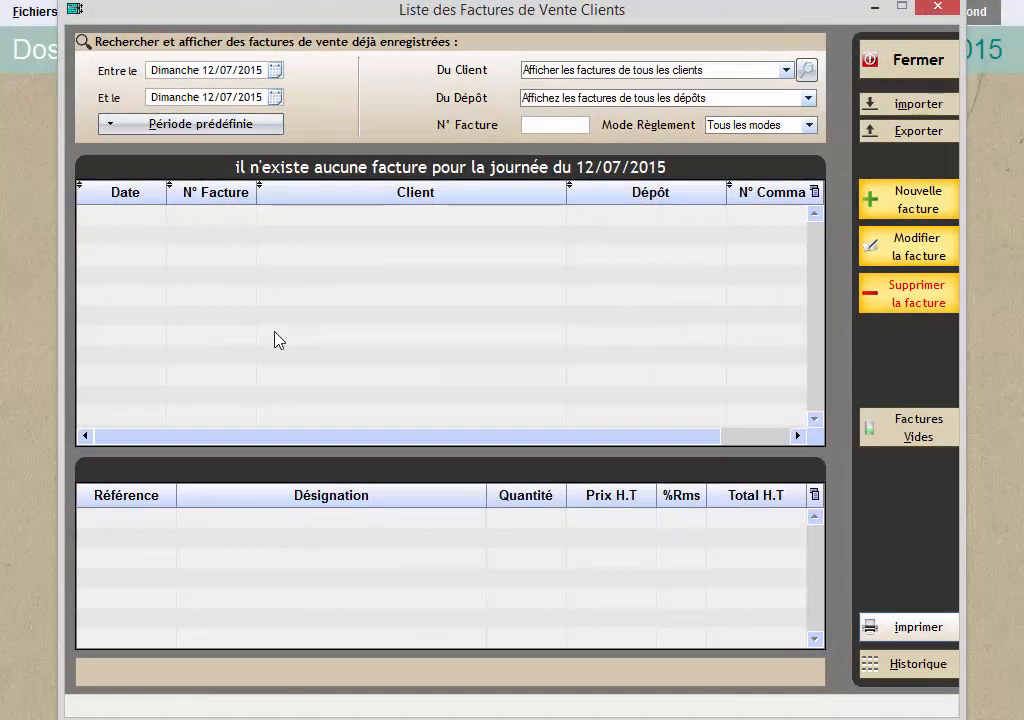
click(888, 208)
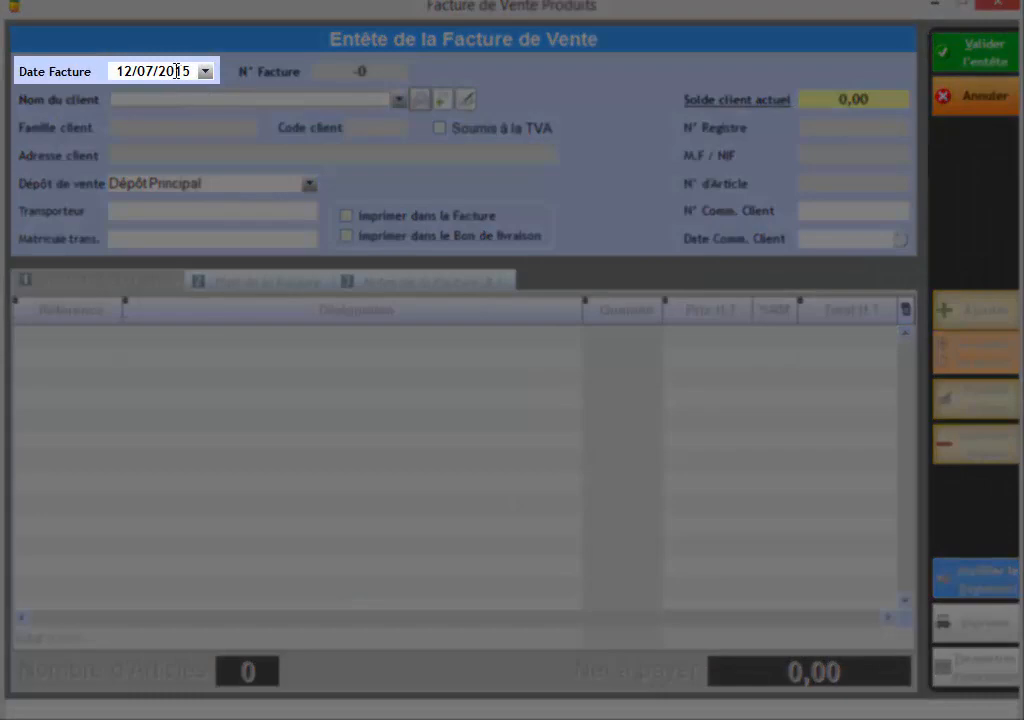
Search the clients for SAR and select SARL ABC-ELECTRONIC as the client of the sales invoice.
click(179, 71)
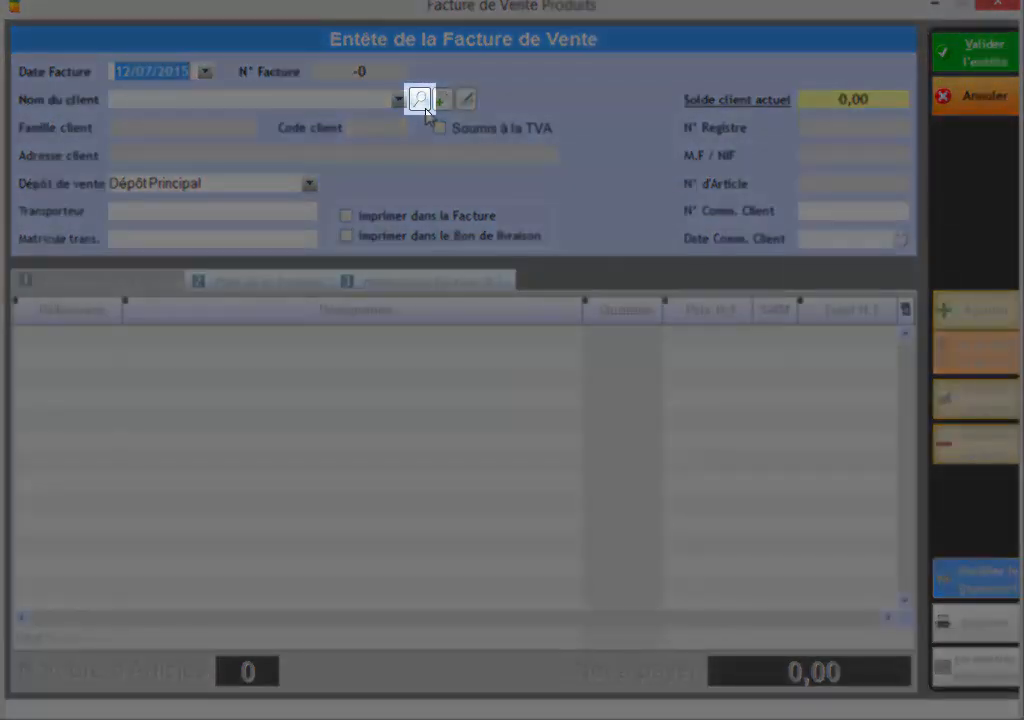
click(420, 102)
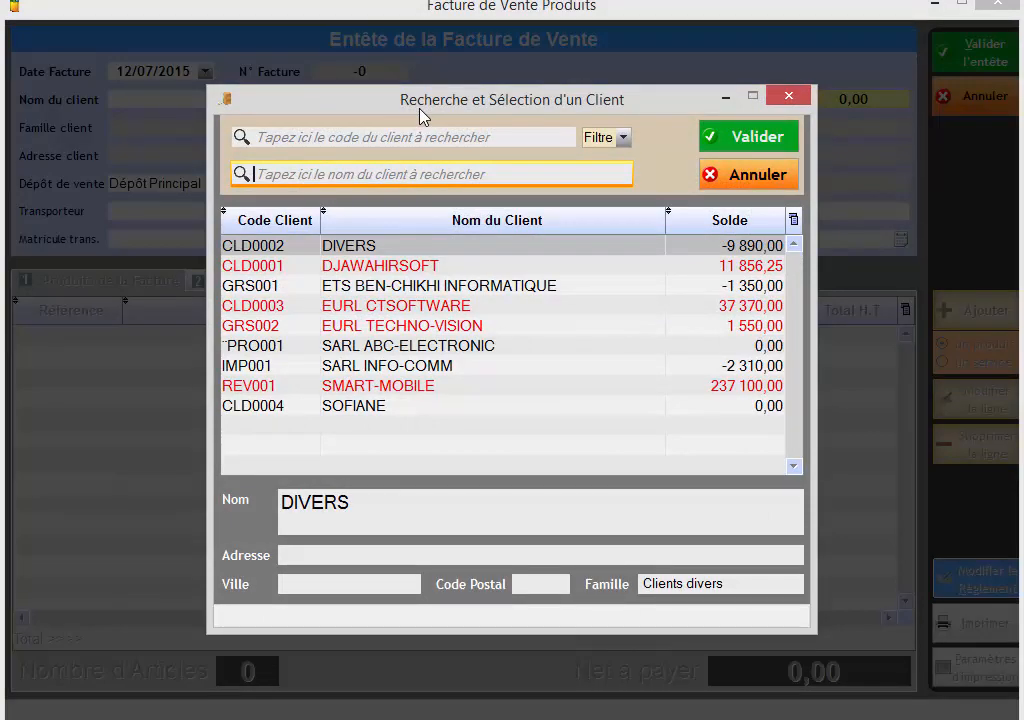
text(SAR)
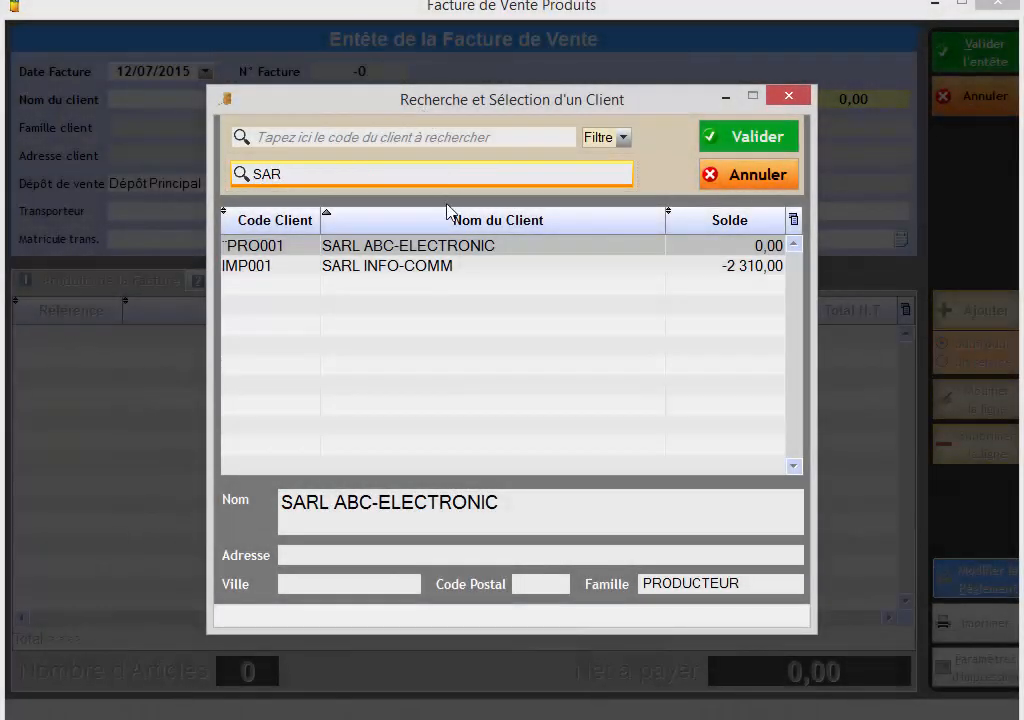
click(451, 246)
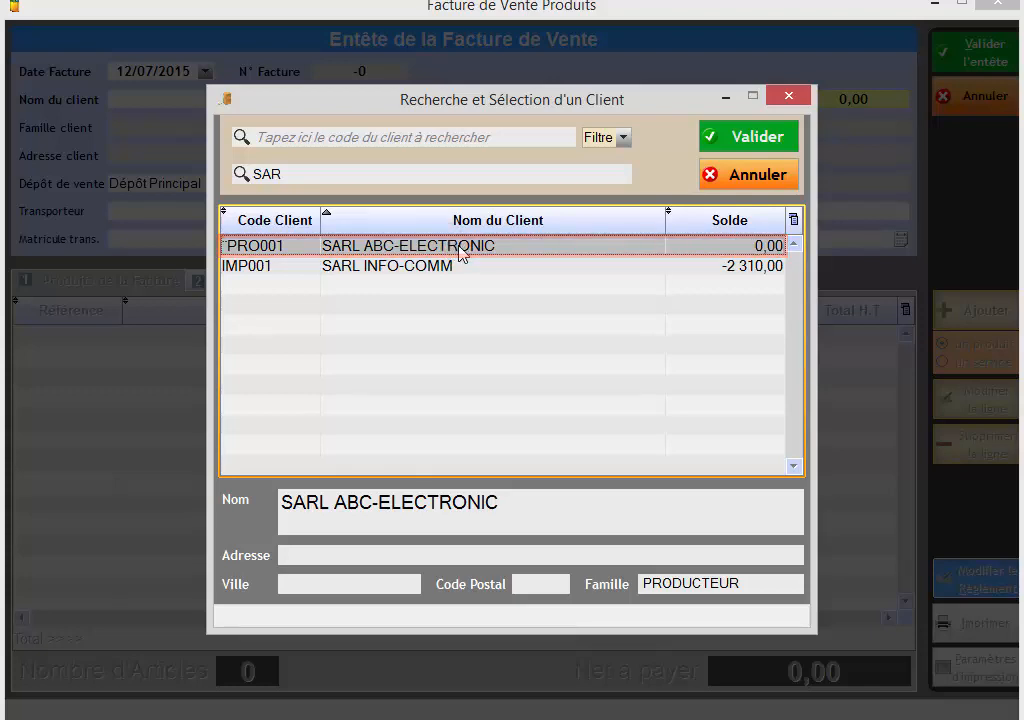
click(742, 138)
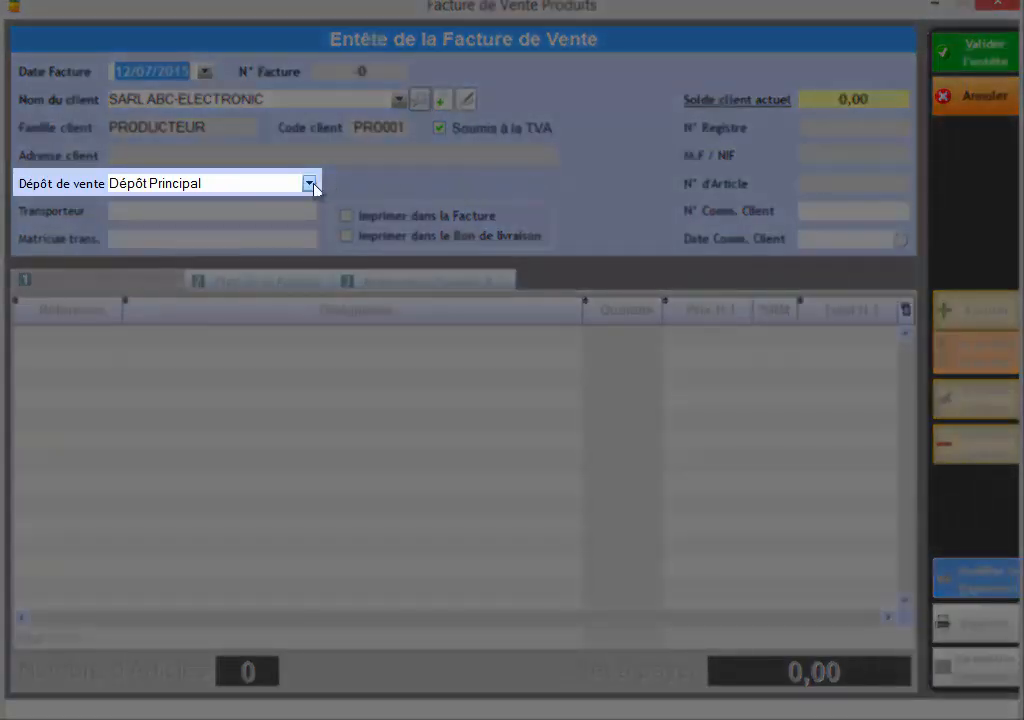
Set the sales depot to Commandes Clients and list the client's orders for the predefined period Année en cours.
click(310, 184)
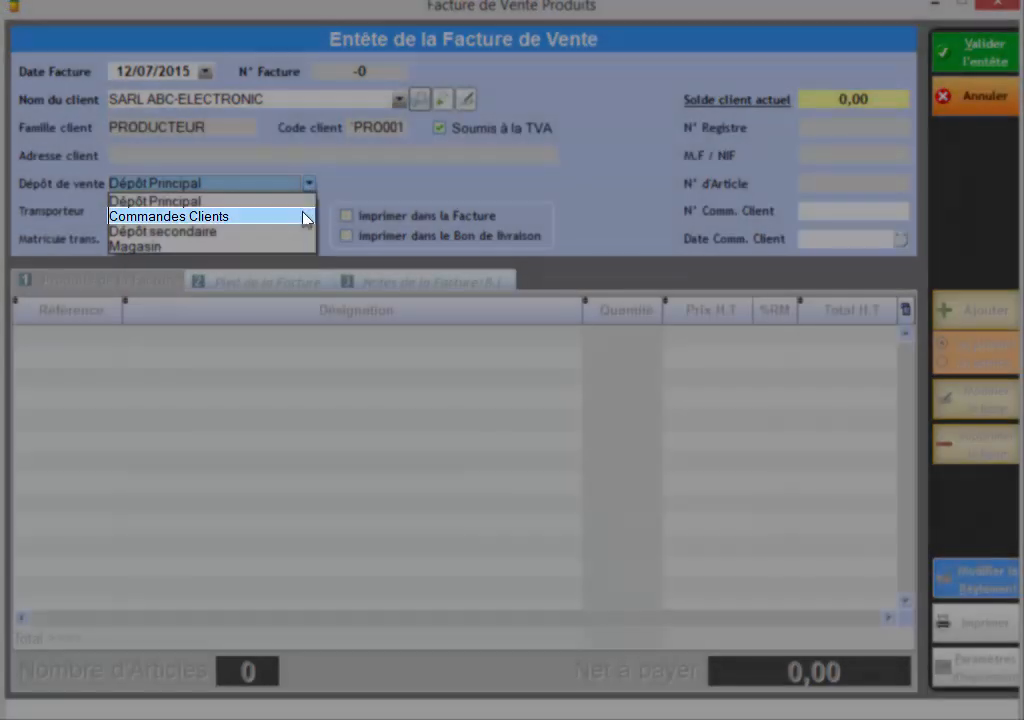
click(304, 216)
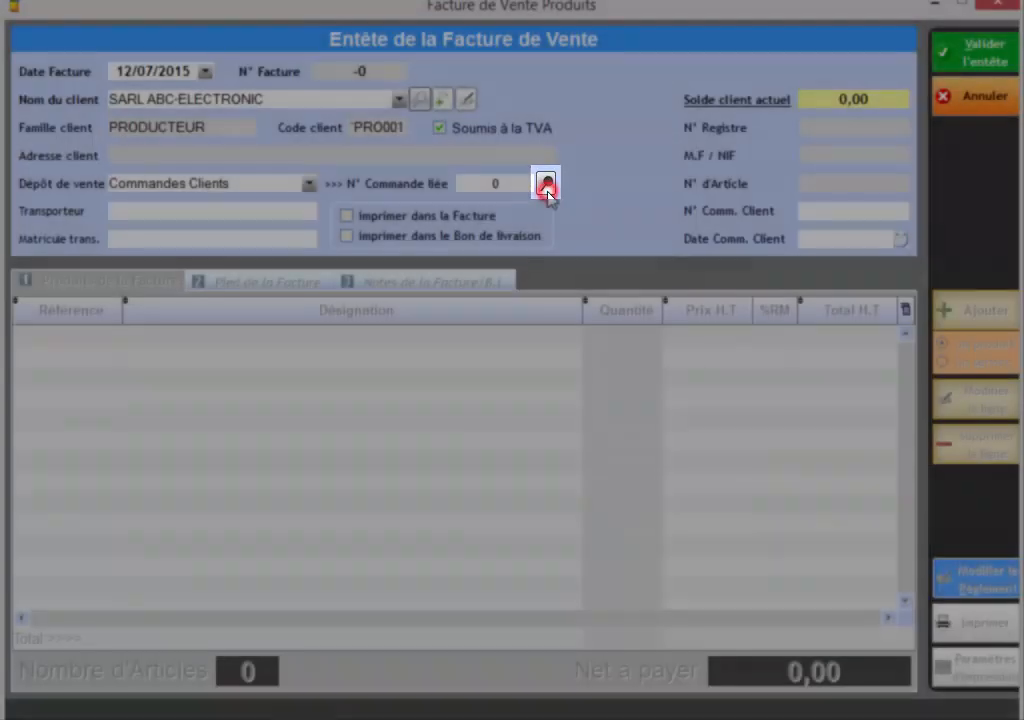
click(546, 184)
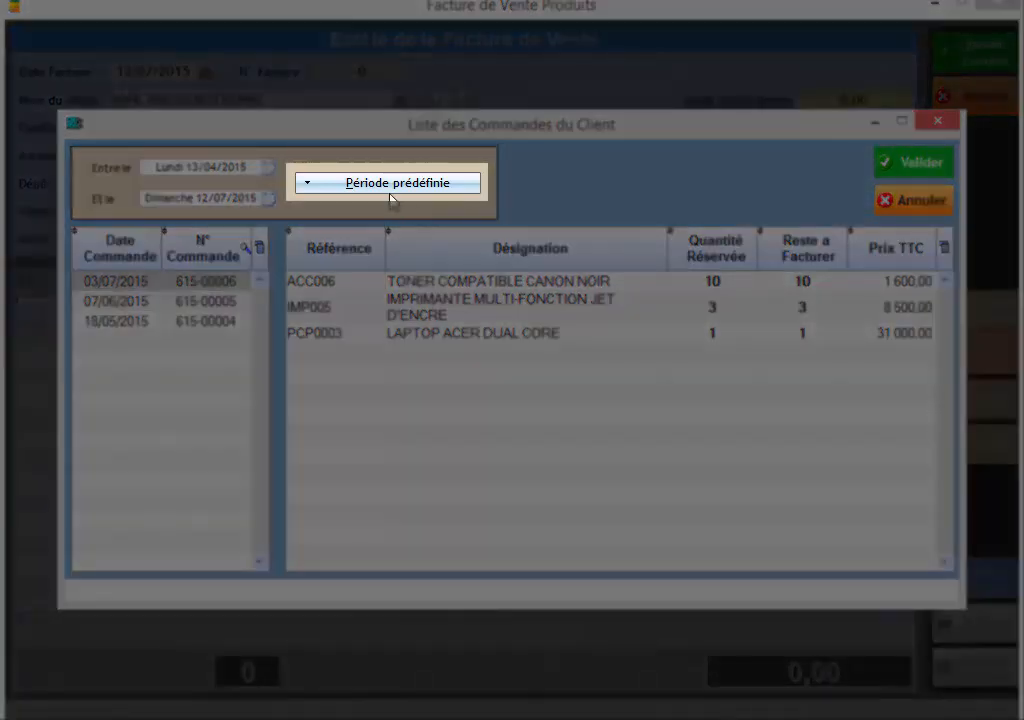
click(389, 186)
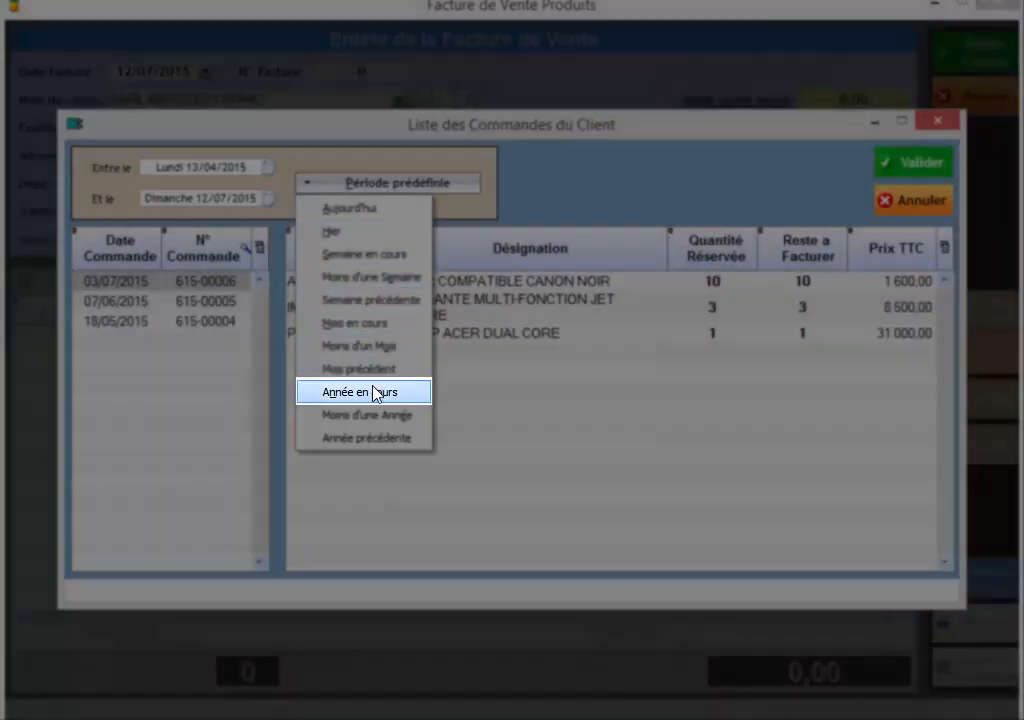
click(372, 391)
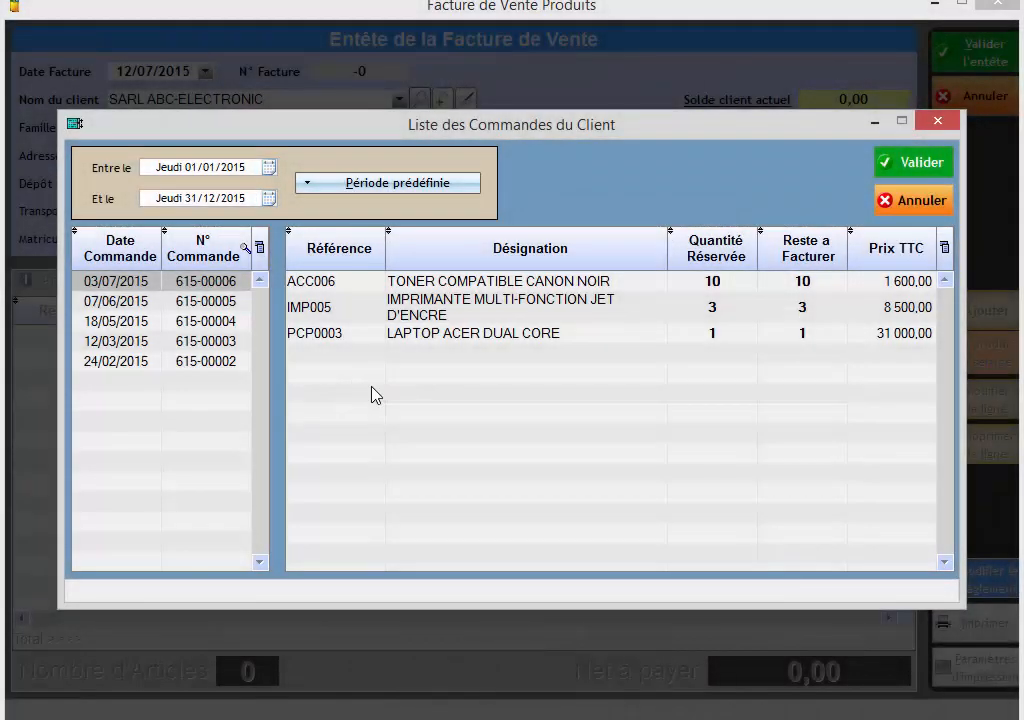
click(230, 164)
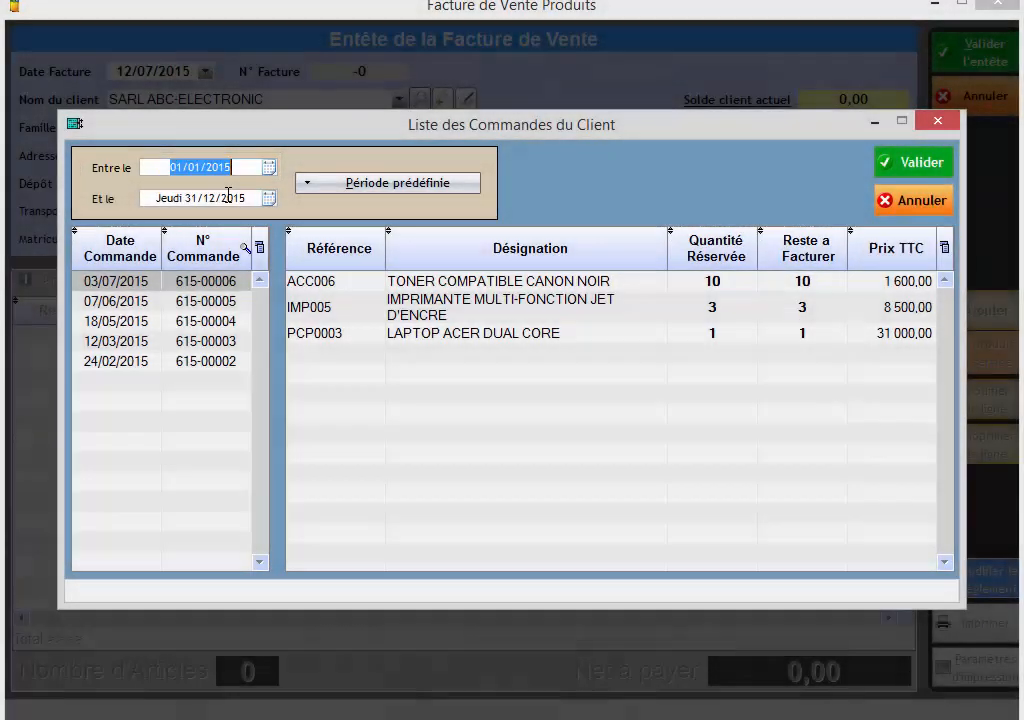
click(230, 198)
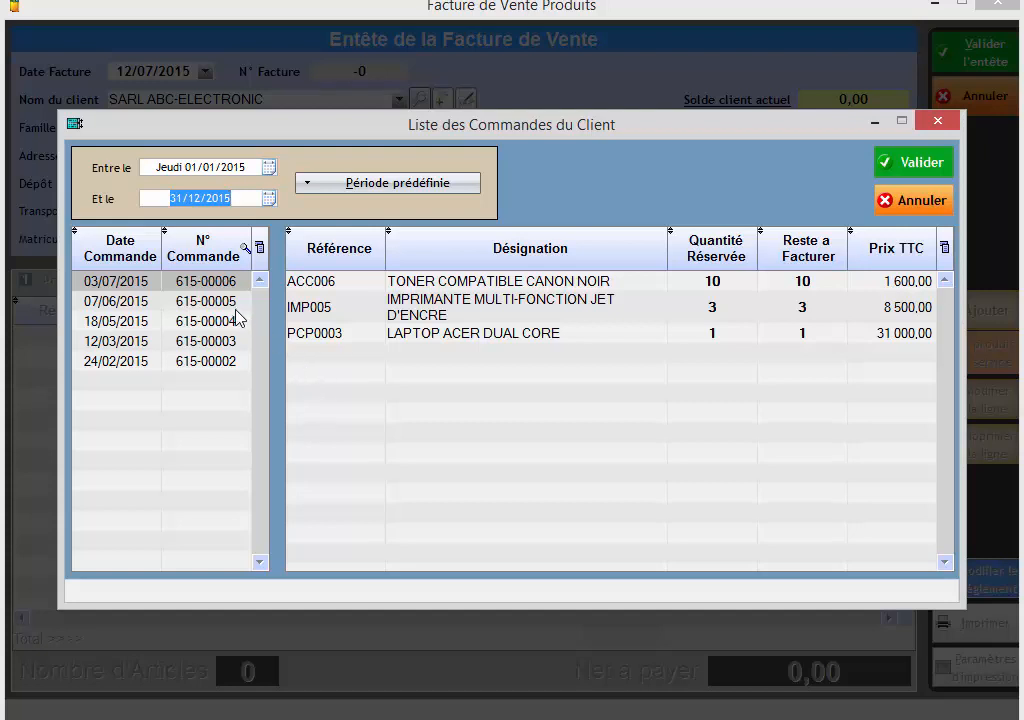
Link the client's order of 12/03/2015 to the invoice and validate the header without invoicing the whole order.
click(186, 343)
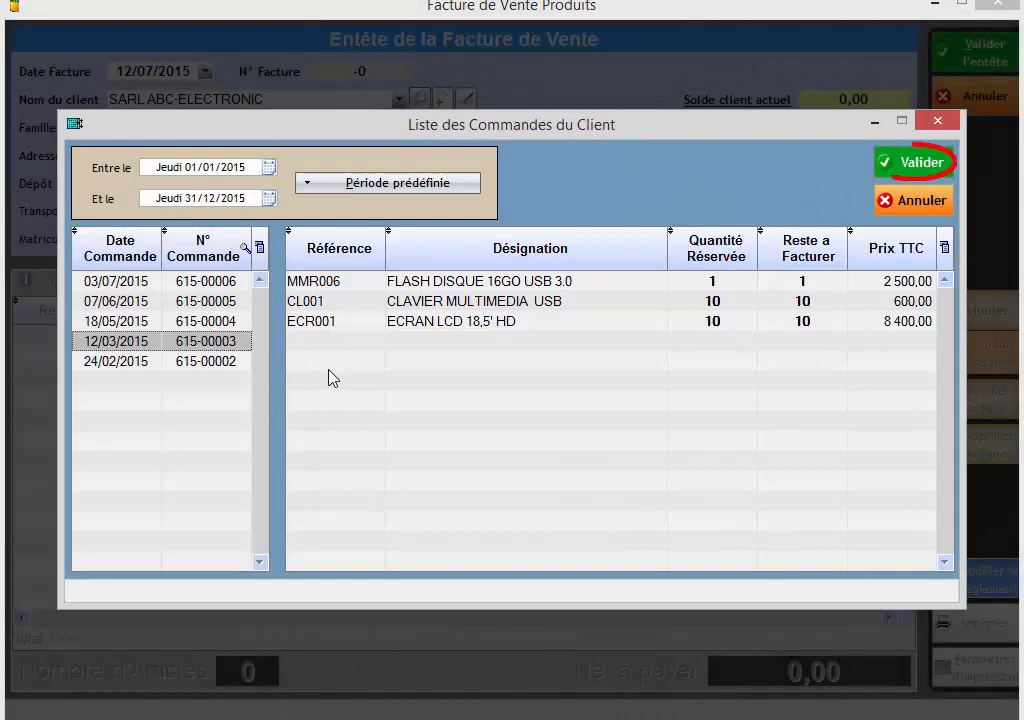
click(899, 168)
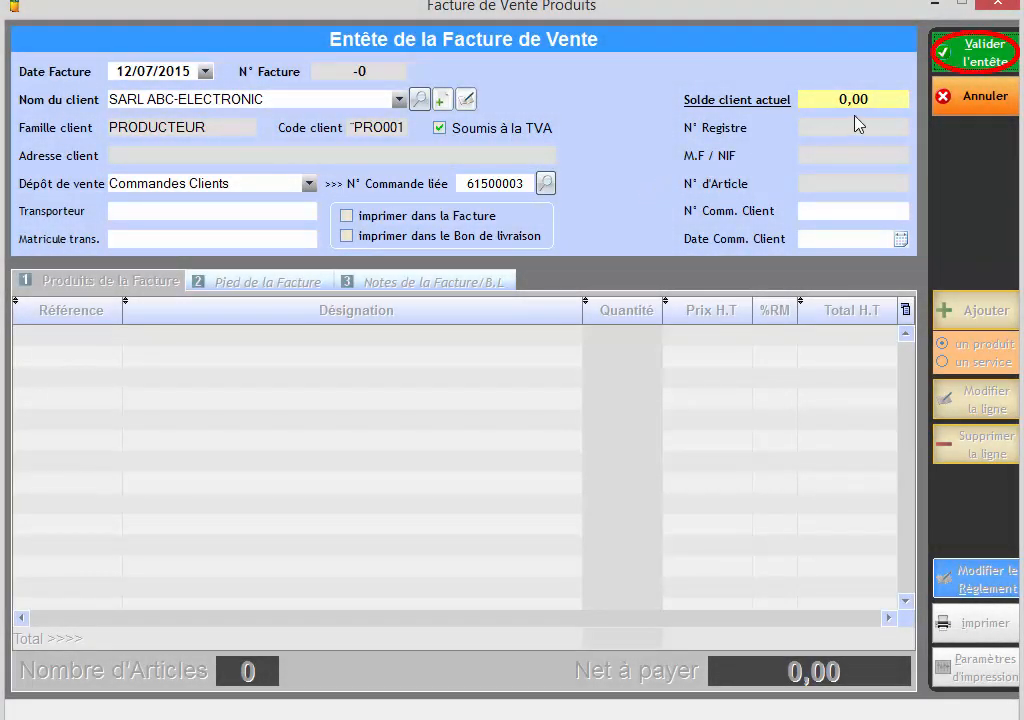
click(1008, 62)
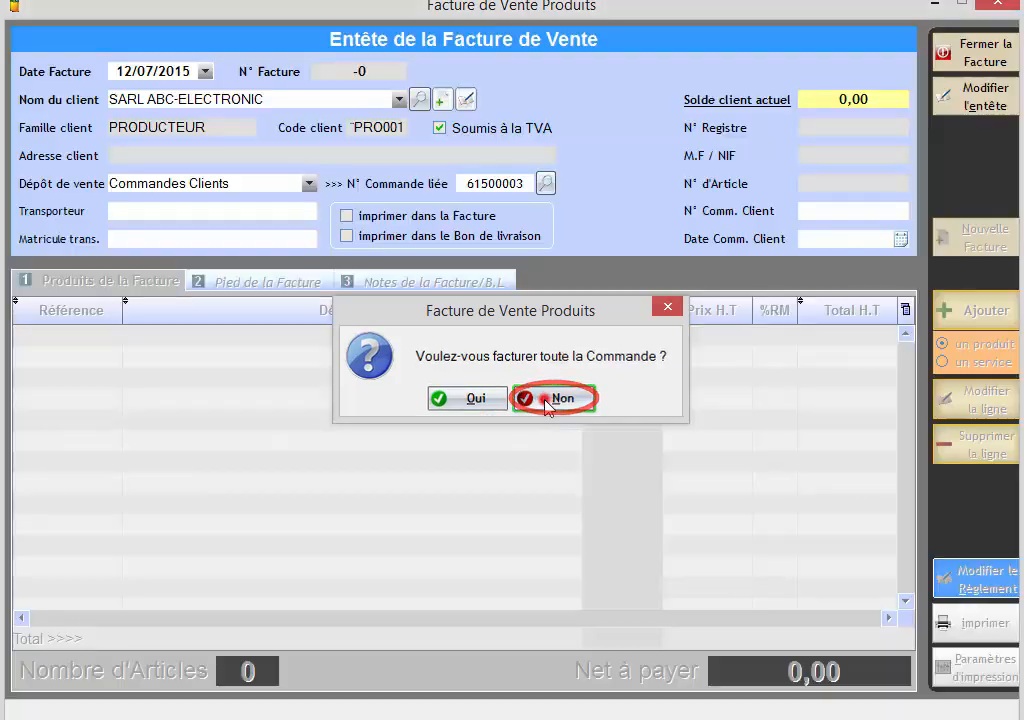
click(546, 402)
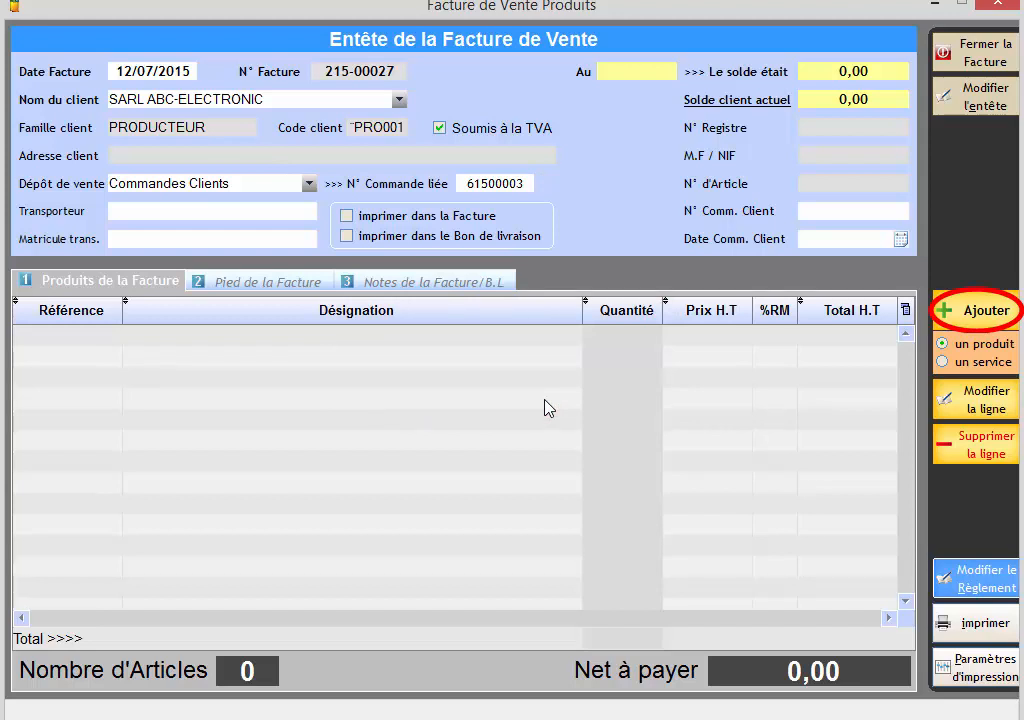
Add the product FLASH DISQUE 16GO USB 3.0 from the linked order to the invoice with quantity 1.
click(979, 322)
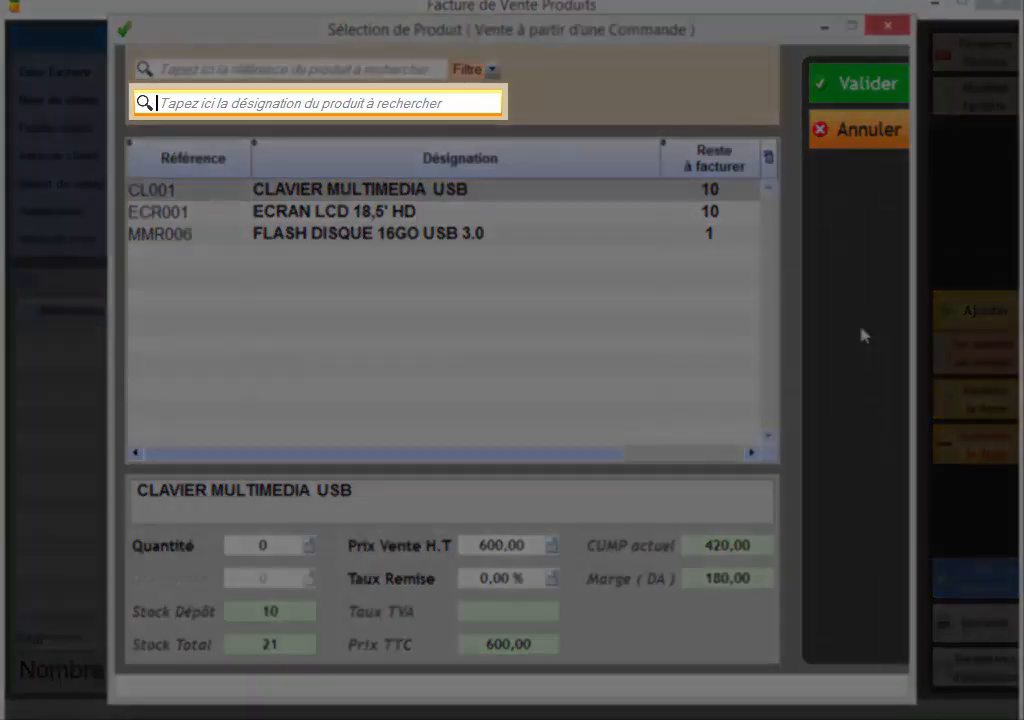
text(FL)
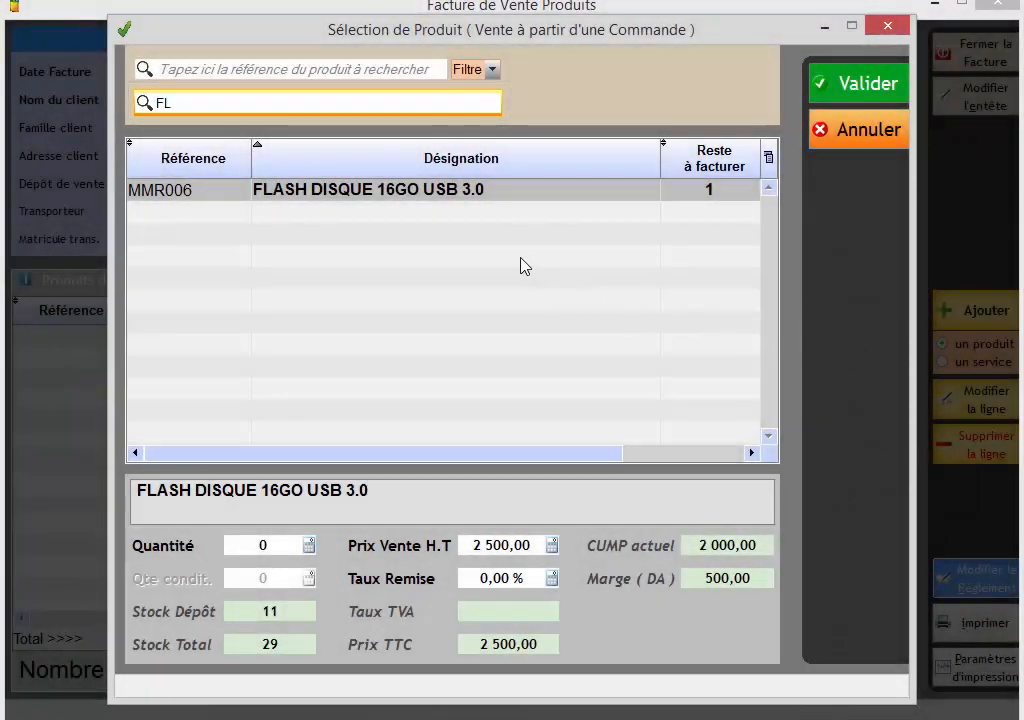
click(441, 194)
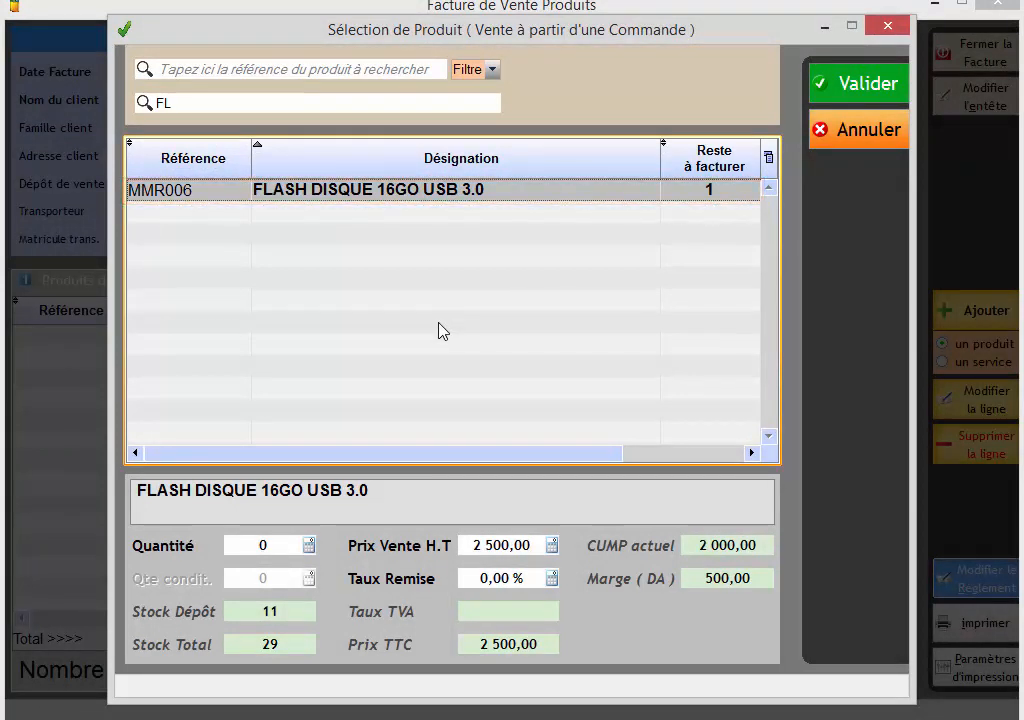
key(Return)
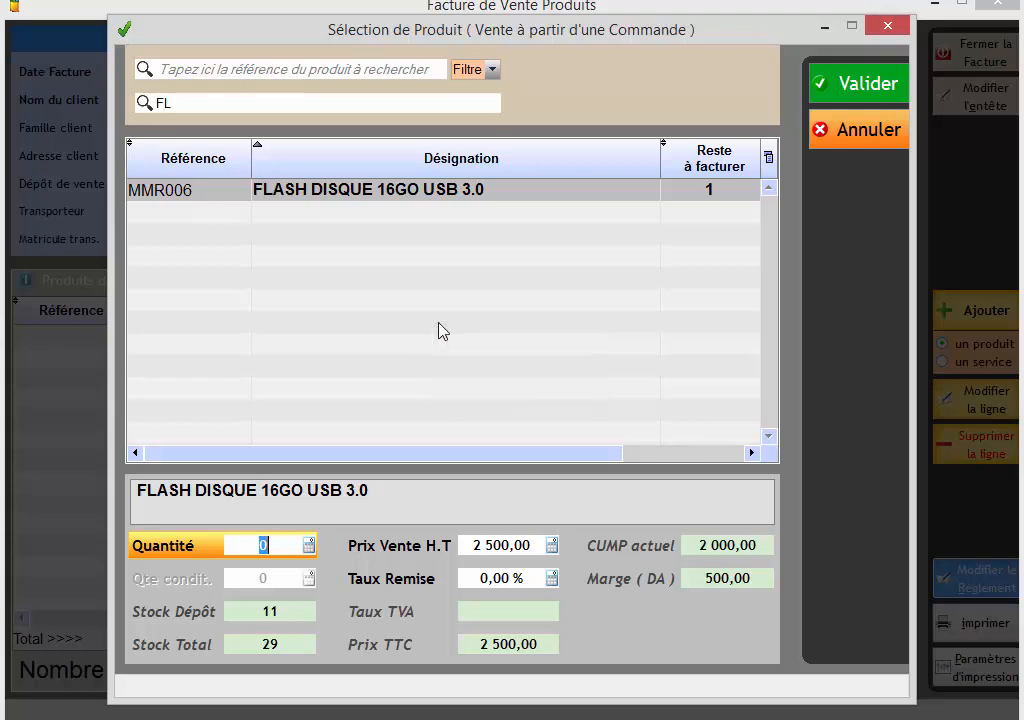
text(1)
key(Return)
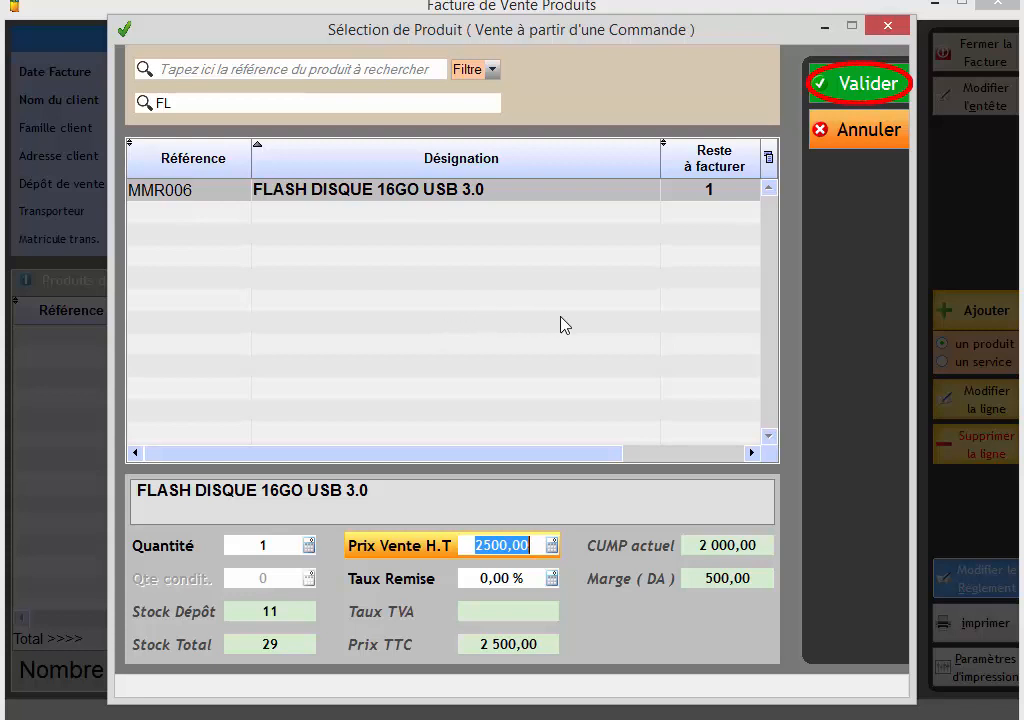
click(818, 92)
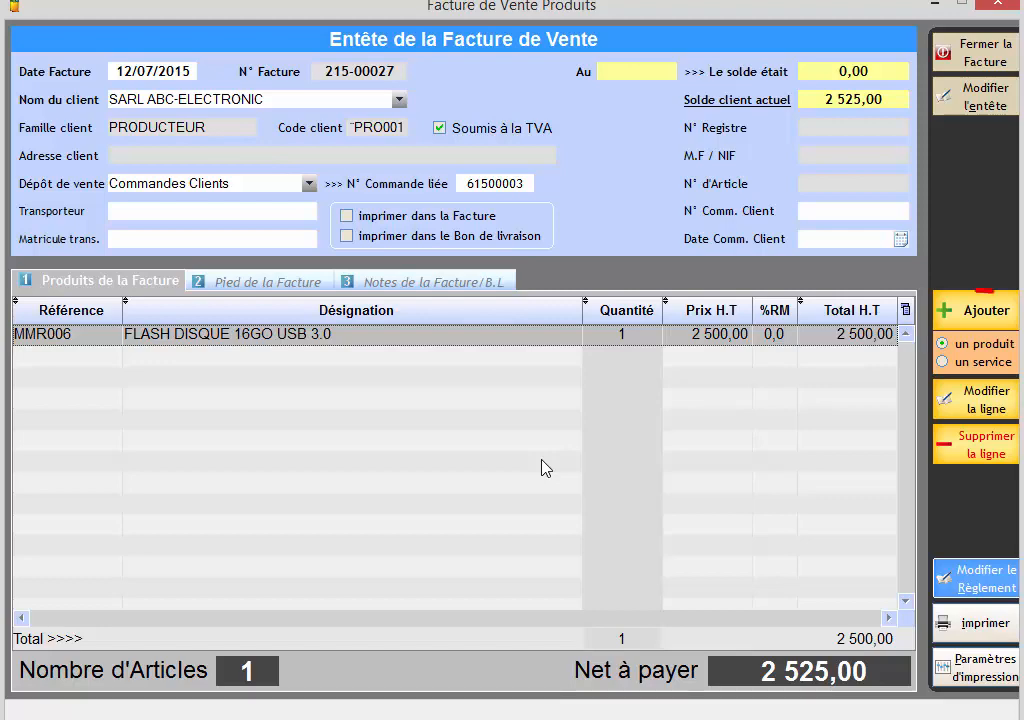
Add the product ECRAN LCD 18,5' HD from the linked order to the invoice with quantity 5.
click(958, 310)
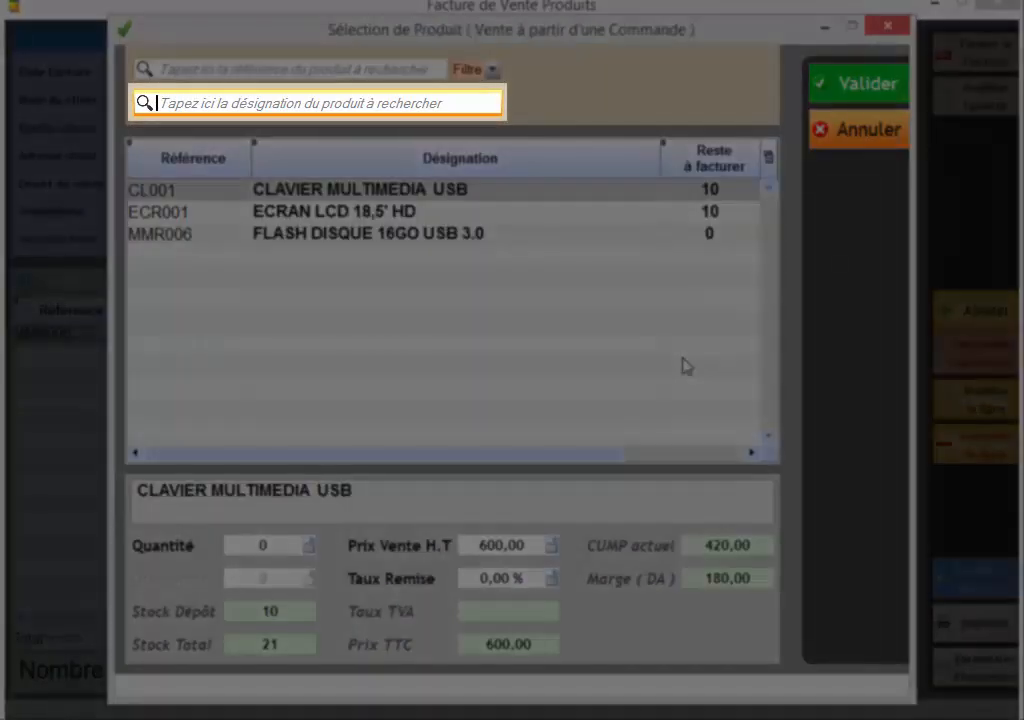
text(EC)
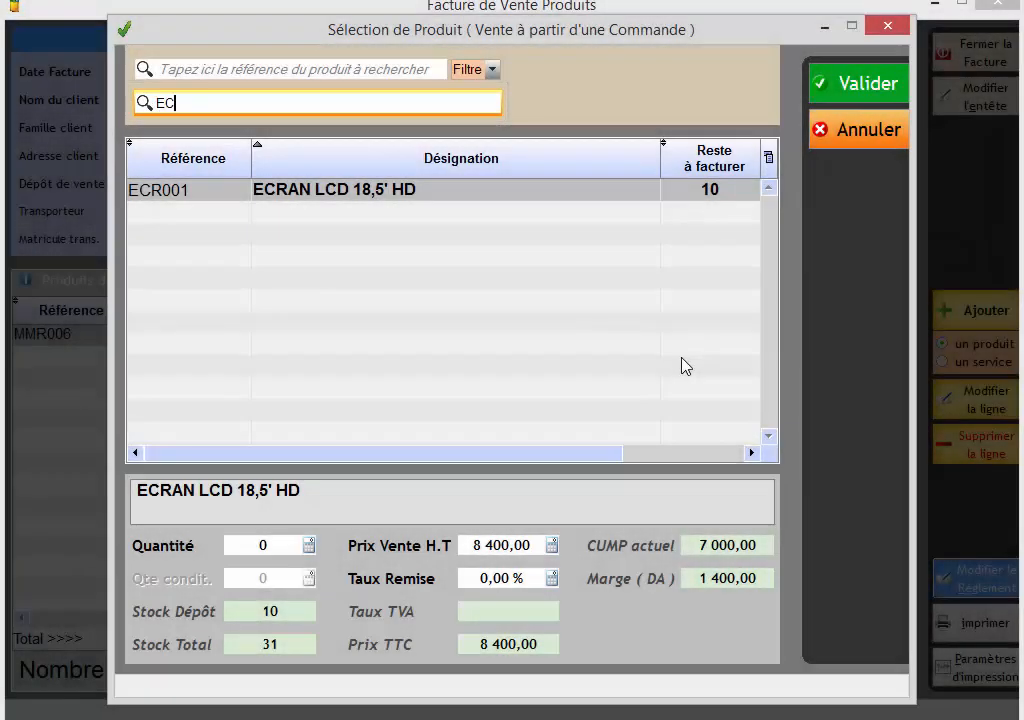
click(474, 205)
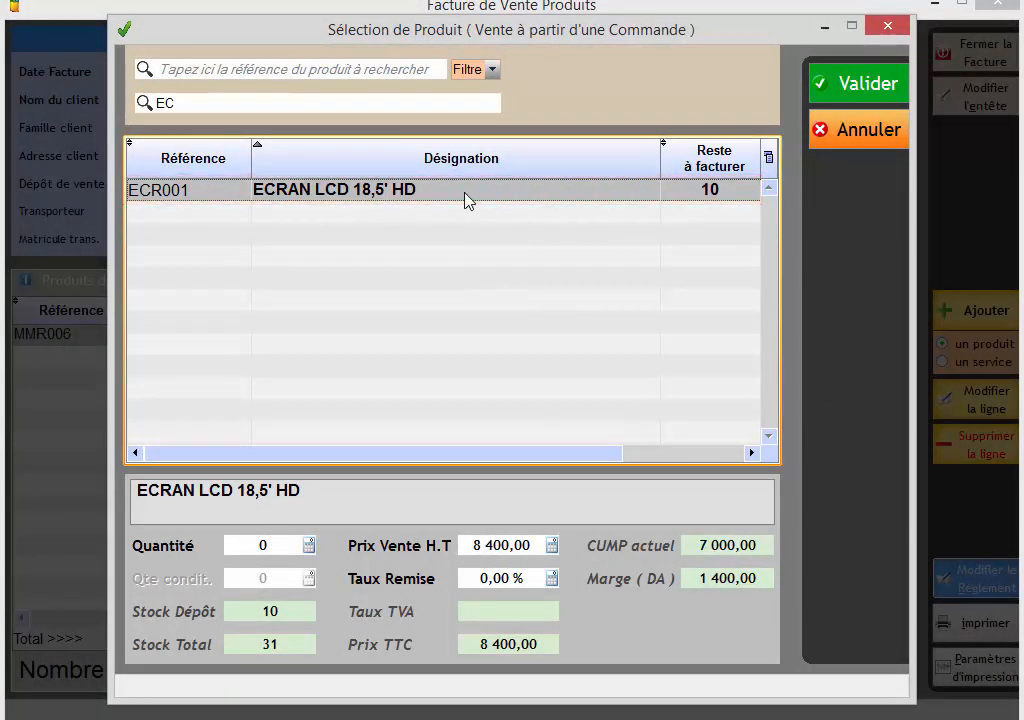
key(Return)
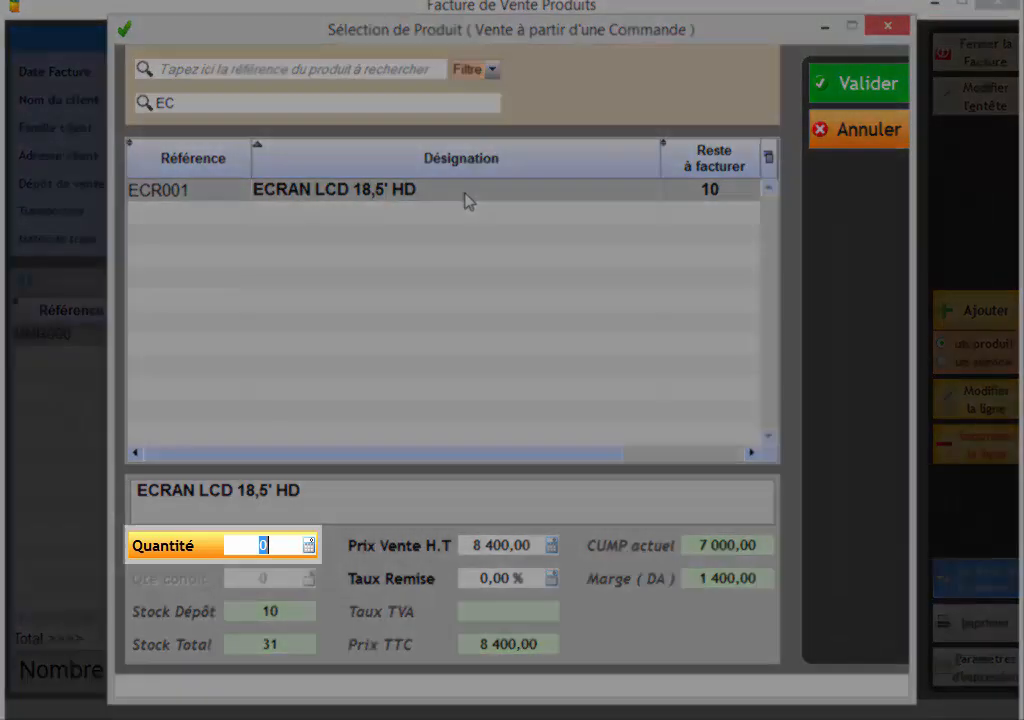
text(5)
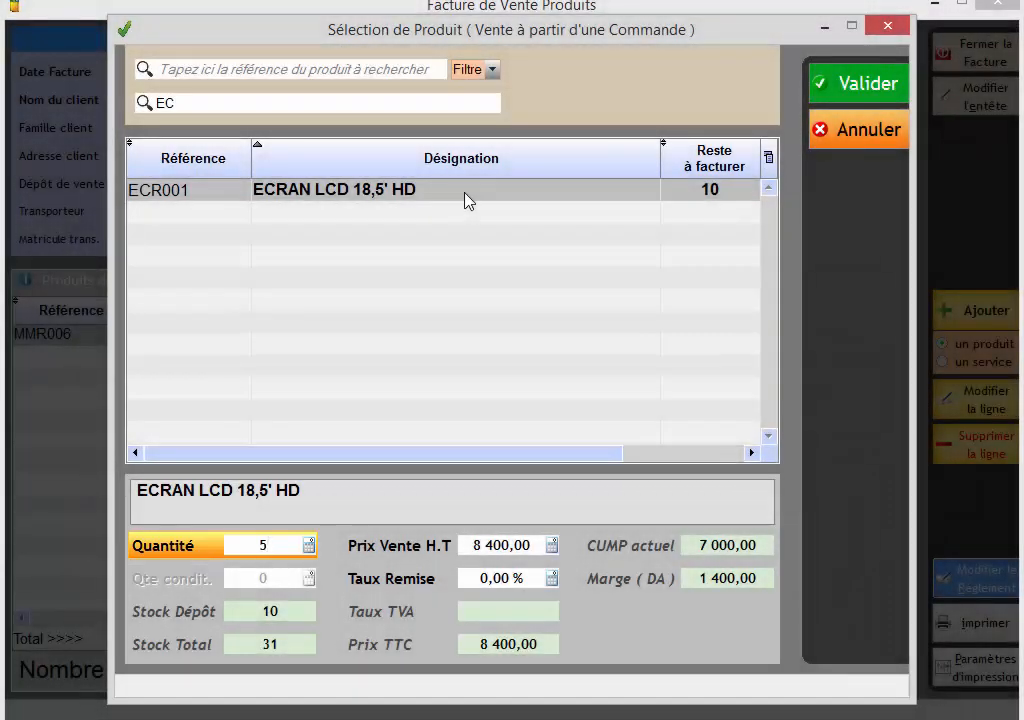
key(Return)
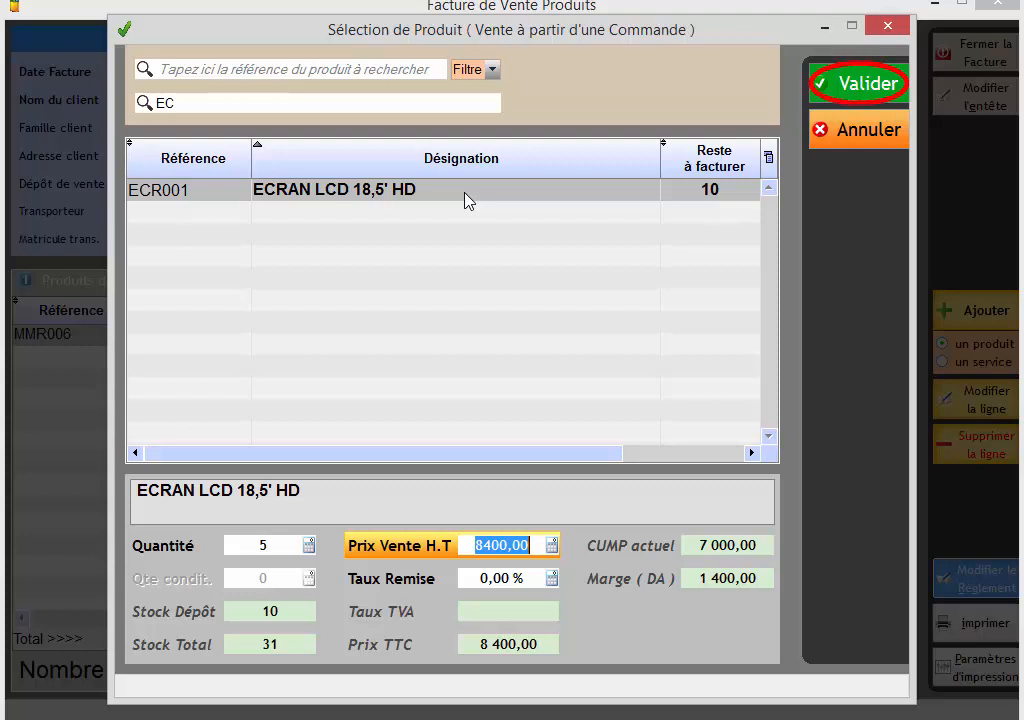
click(862, 90)
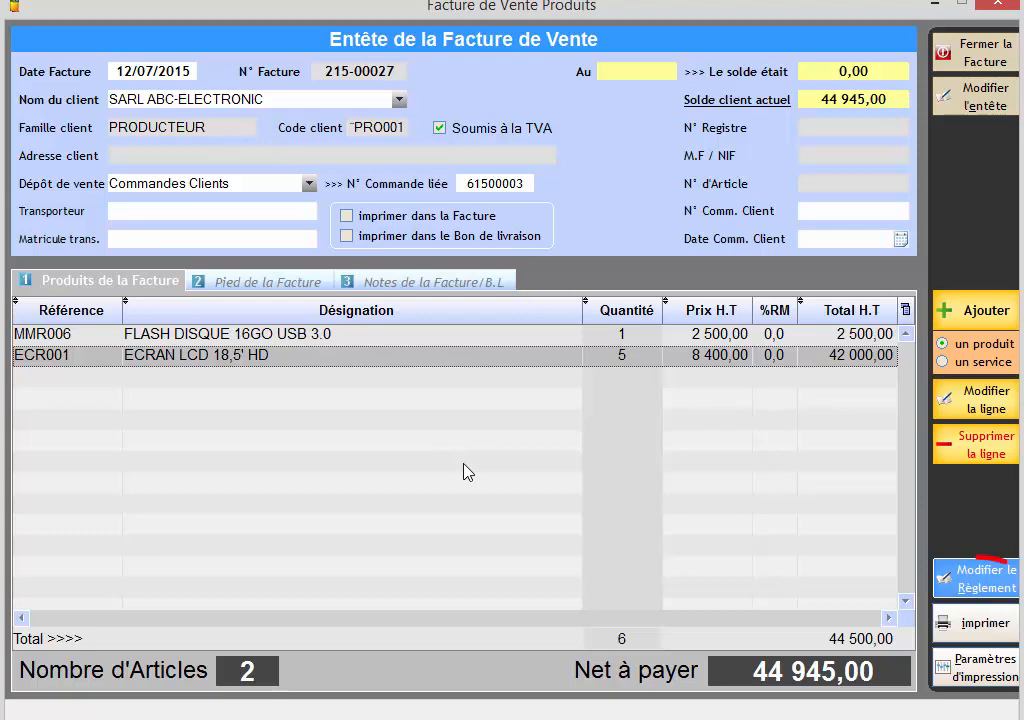
Open the invoice's payment form, choose Chèque as the payment mode and set the payment value to 40000.
click(975, 575)
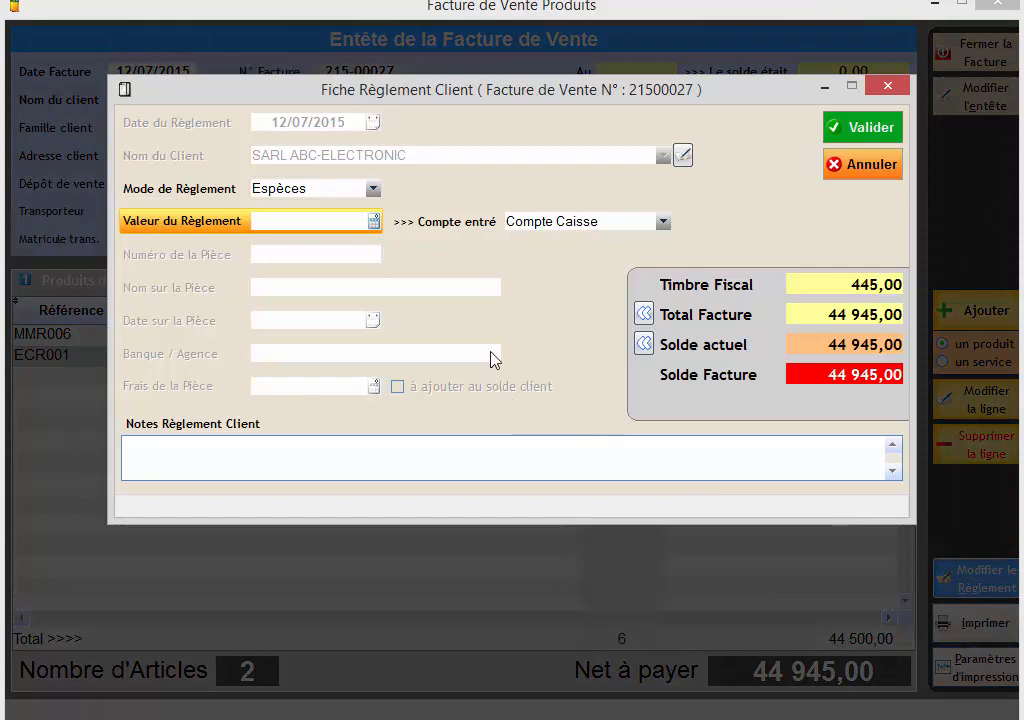
click(373, 189)
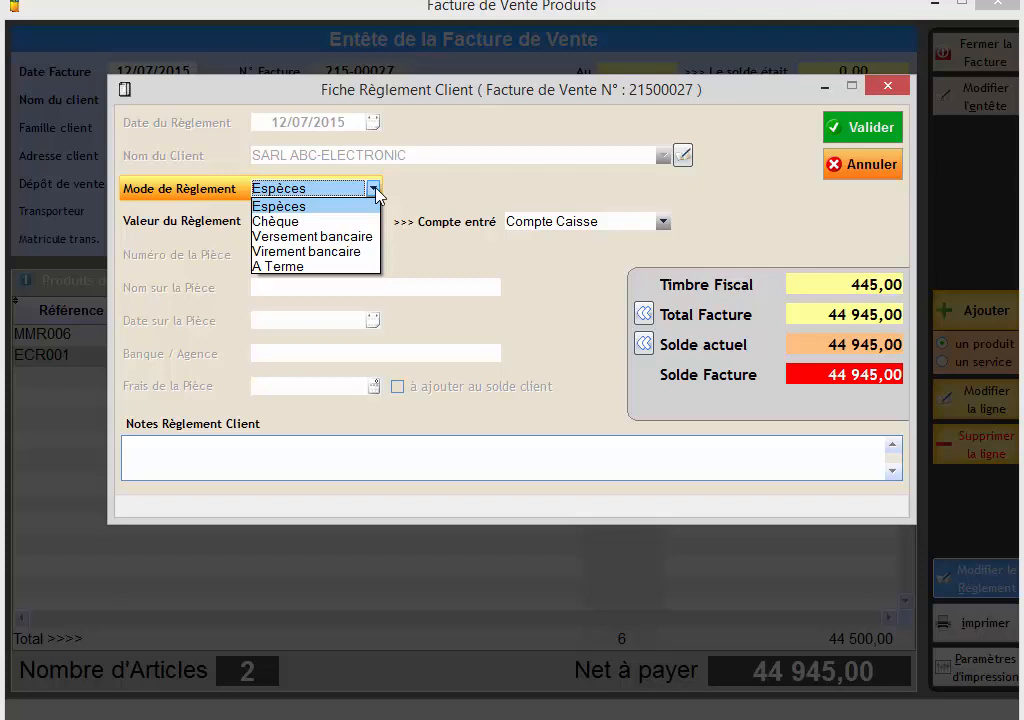
click(360, 221)
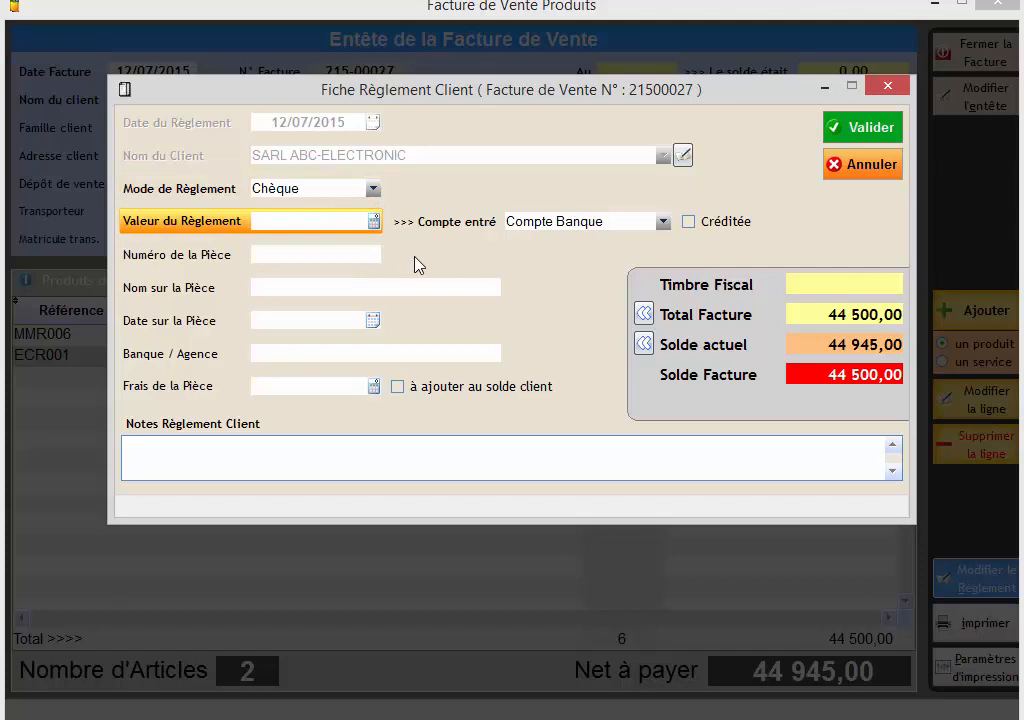
text(4)
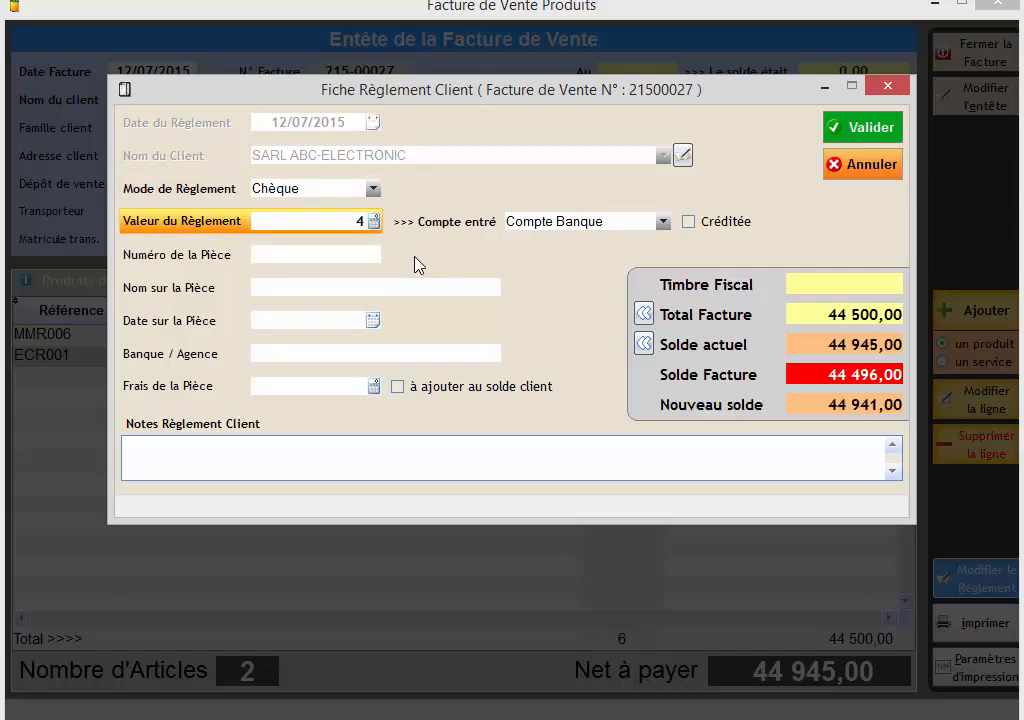
text(0000)
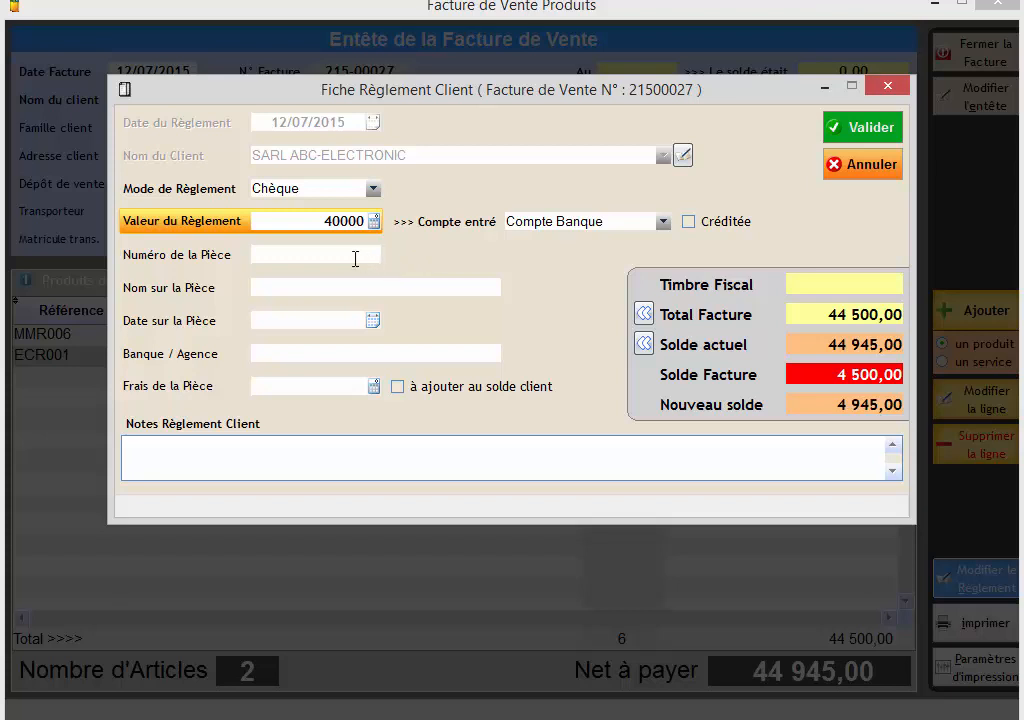
Enter the cheque number, keep the proposed cheque name and date, set the bank to badr and validate the payment.
click(352, 257)
text(123)
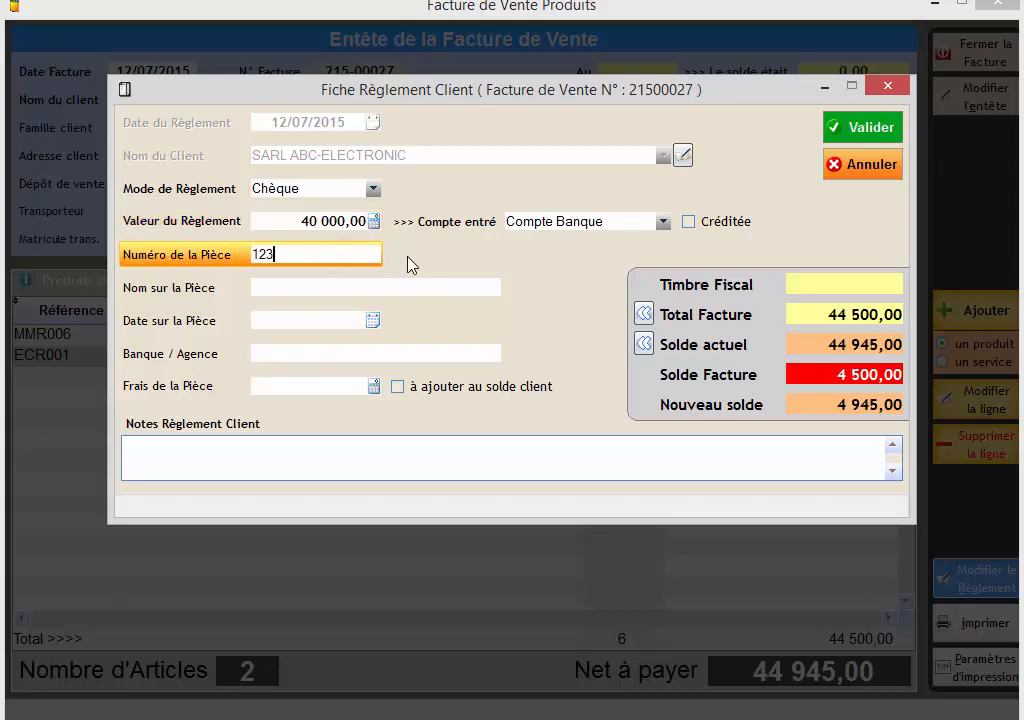
text(45785)
click(401, 293)
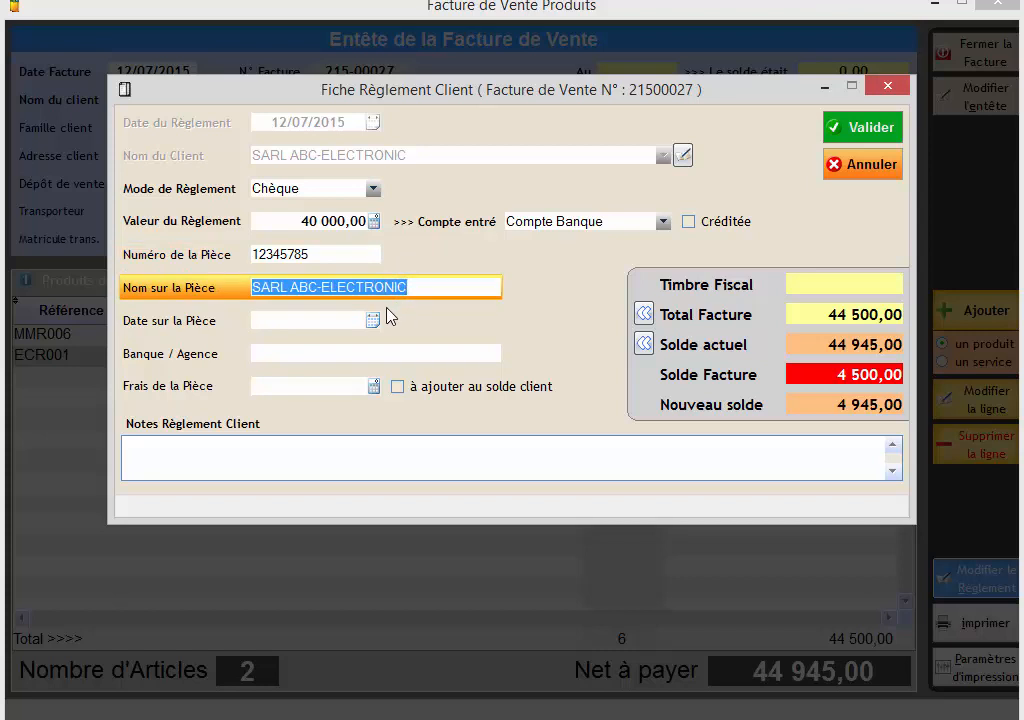
key(Tab)
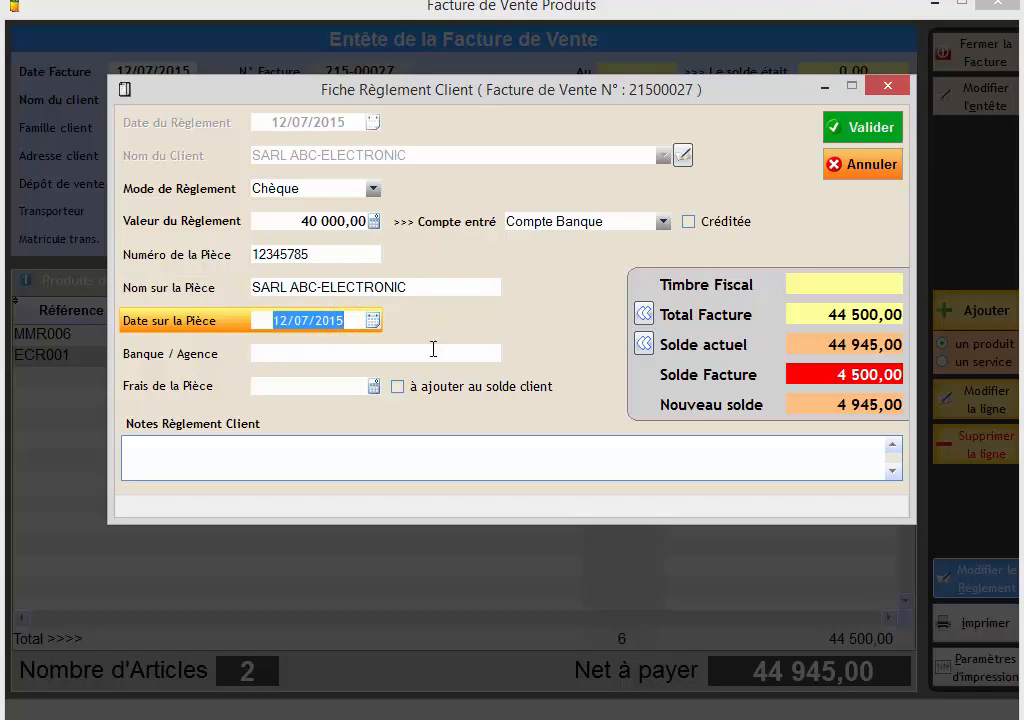
click(432, 351)
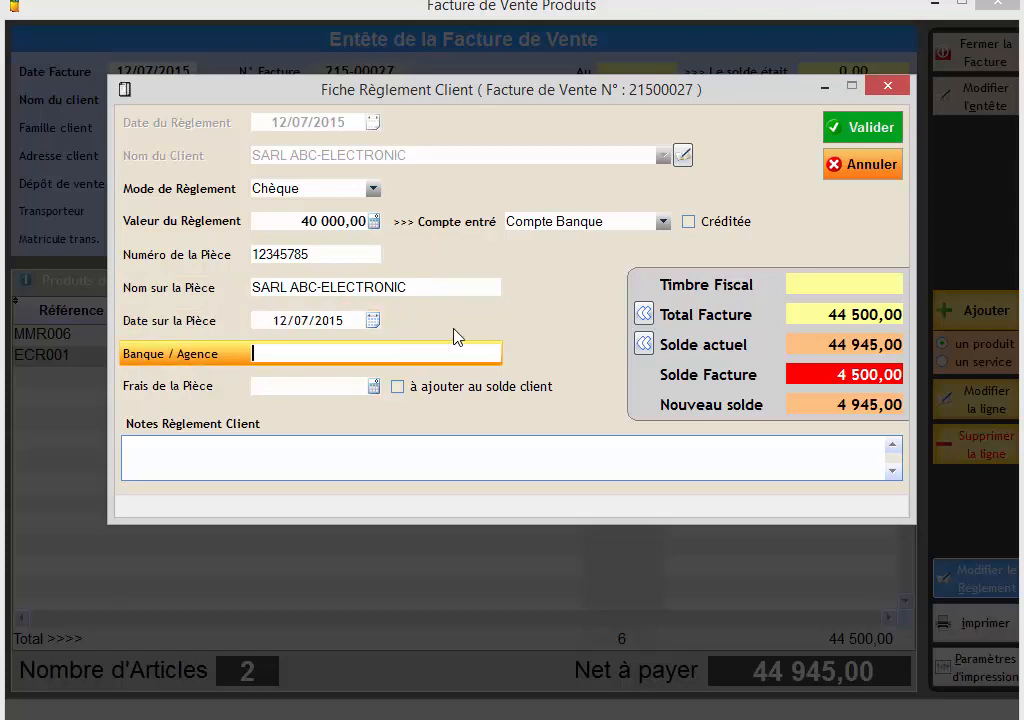
text(badr)
click(848, 130)
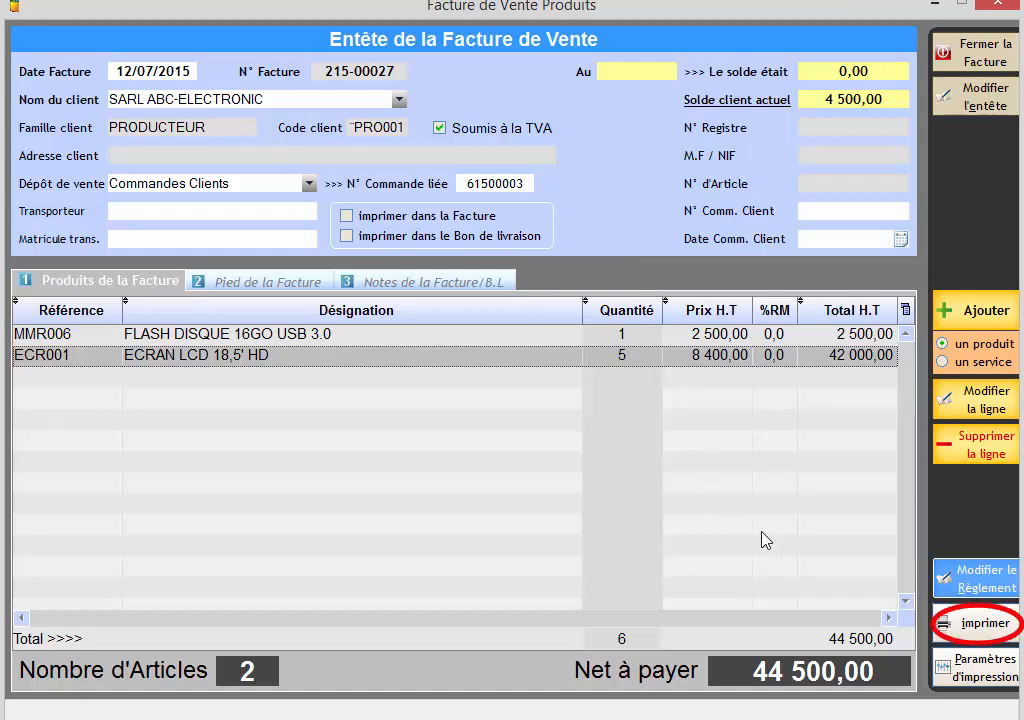
Preview the invoice for printing with its print options, and close the preview, the invoice and the invoice list.
click(963, 628)
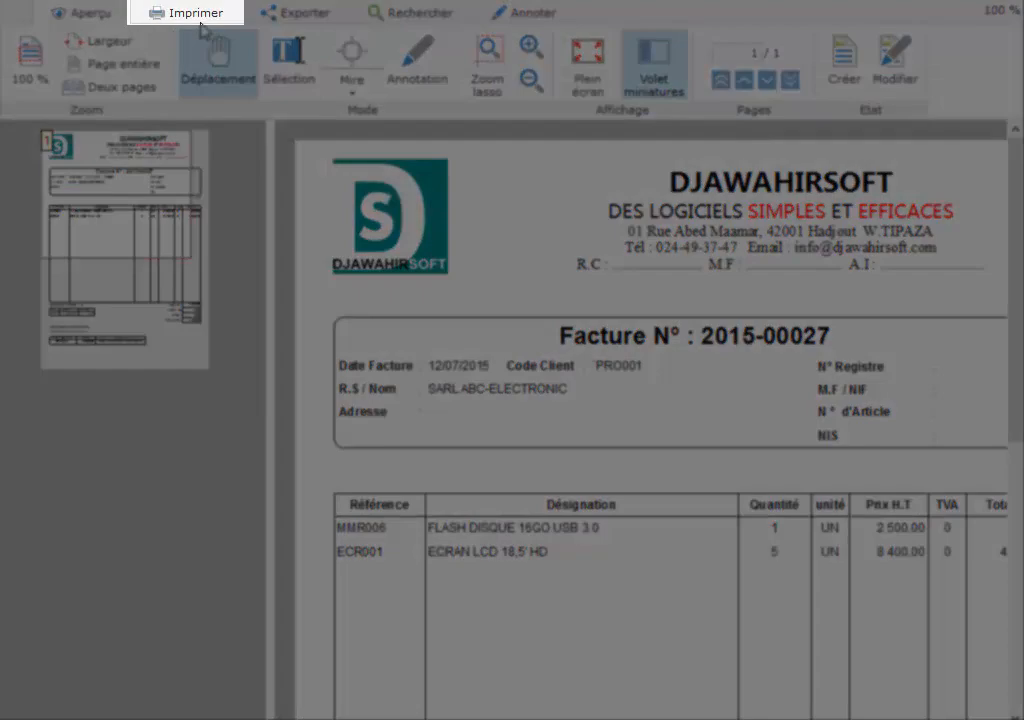
click(196, 13)
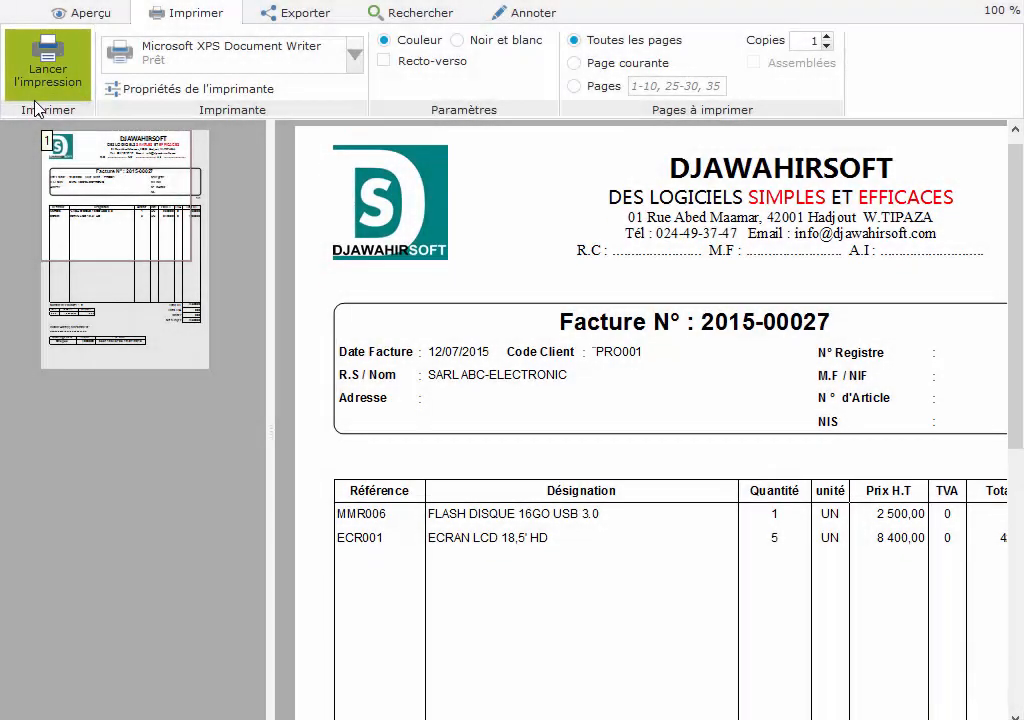
click(1006, 6)
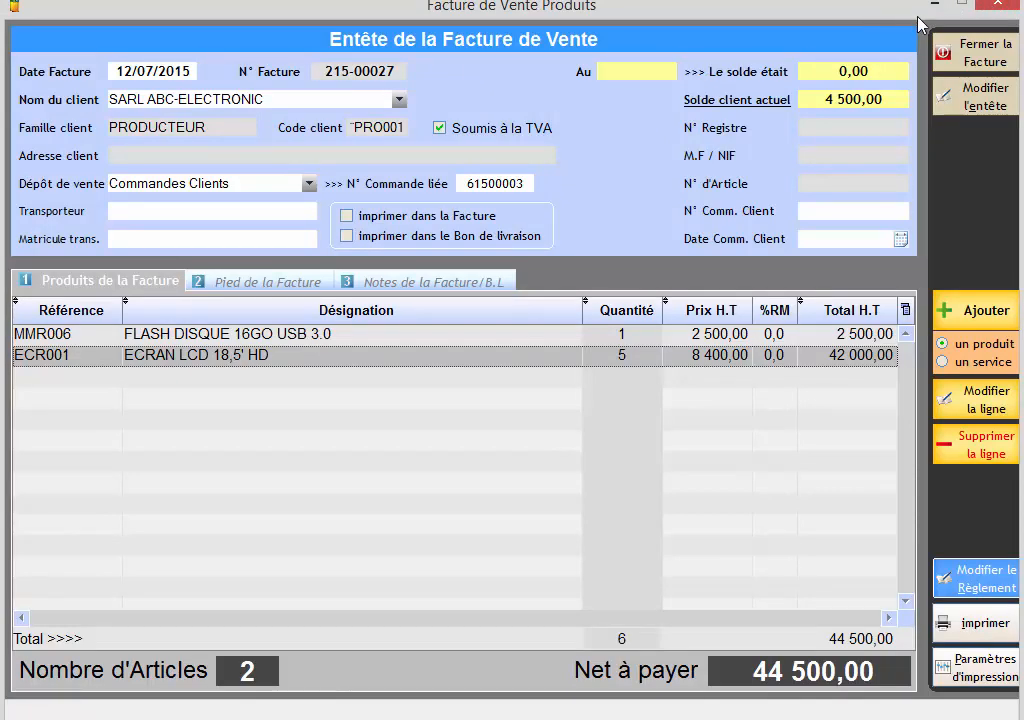
click(972, 52)
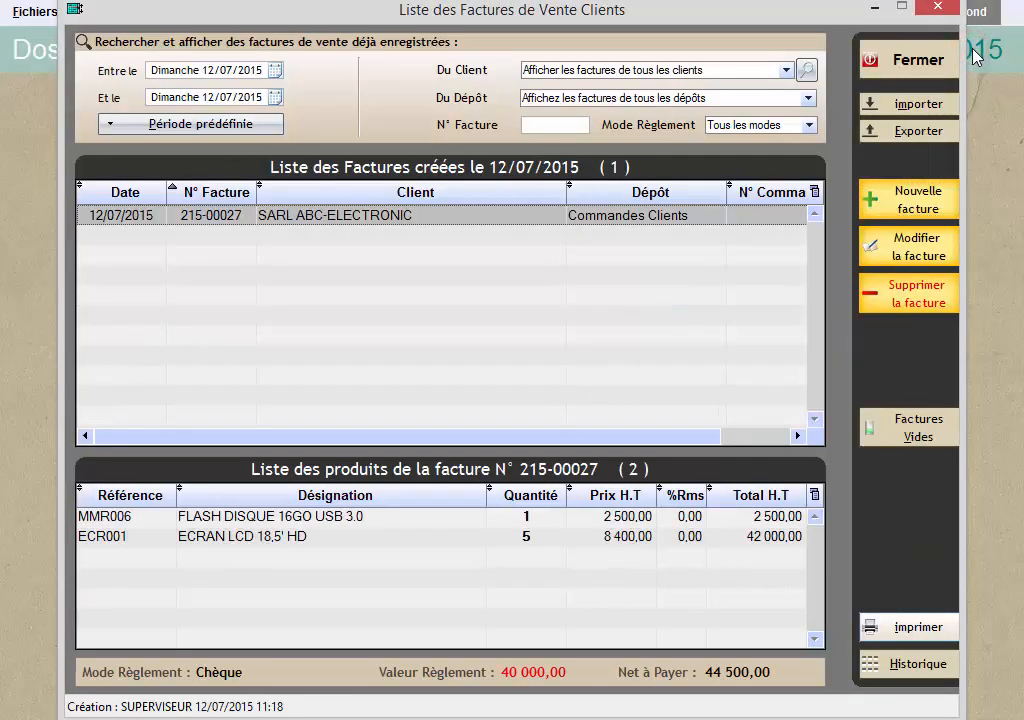
click(920, 62)
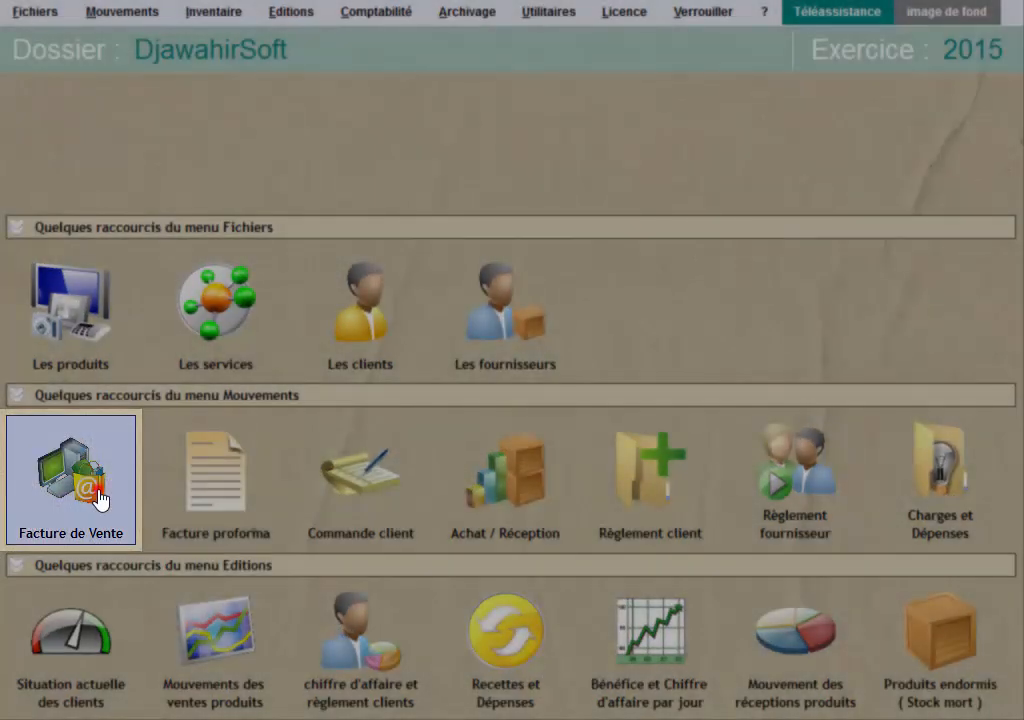
Create a new sales invoice and select the client SARL ABC-ELECTRONIC by searching for ABC.
click(100, 496)
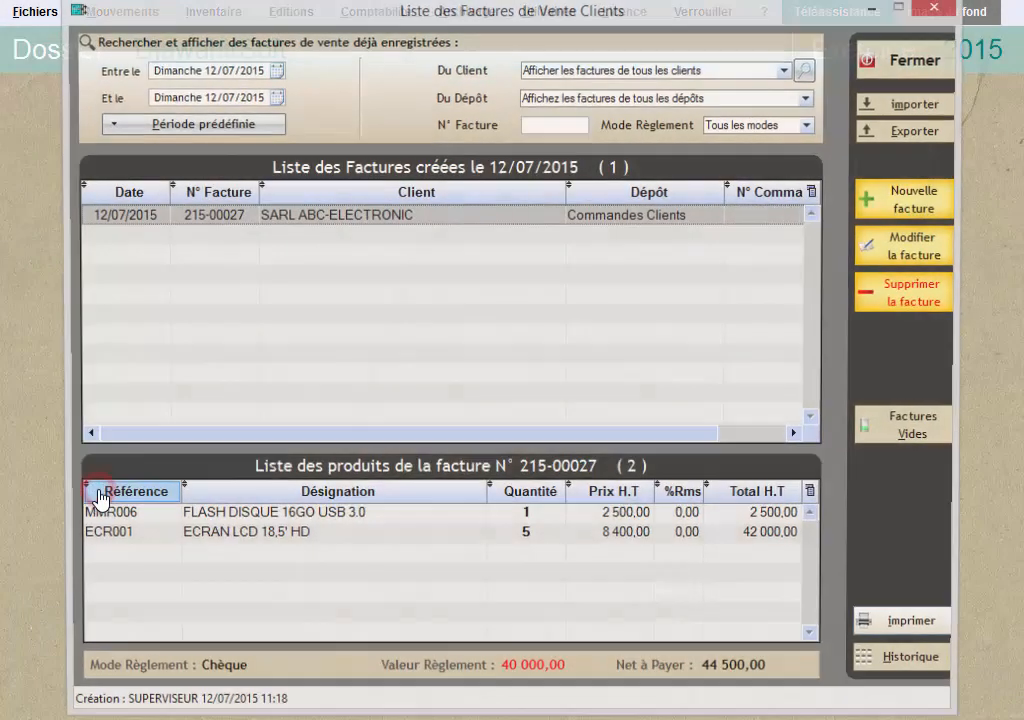
click(905, 198)
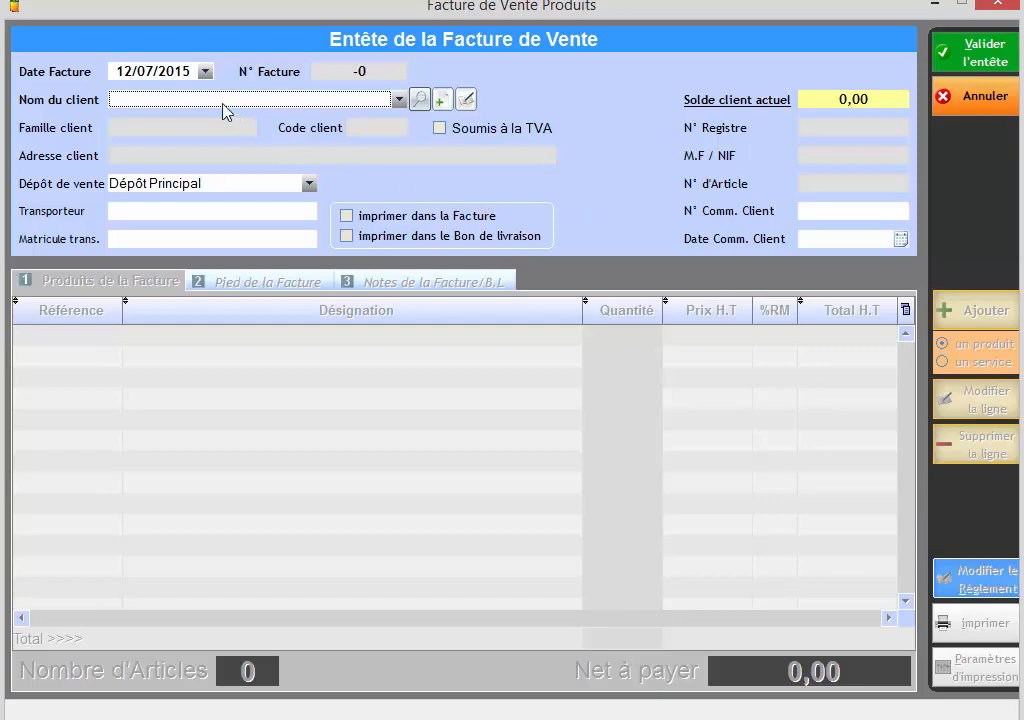
click(180, 71)
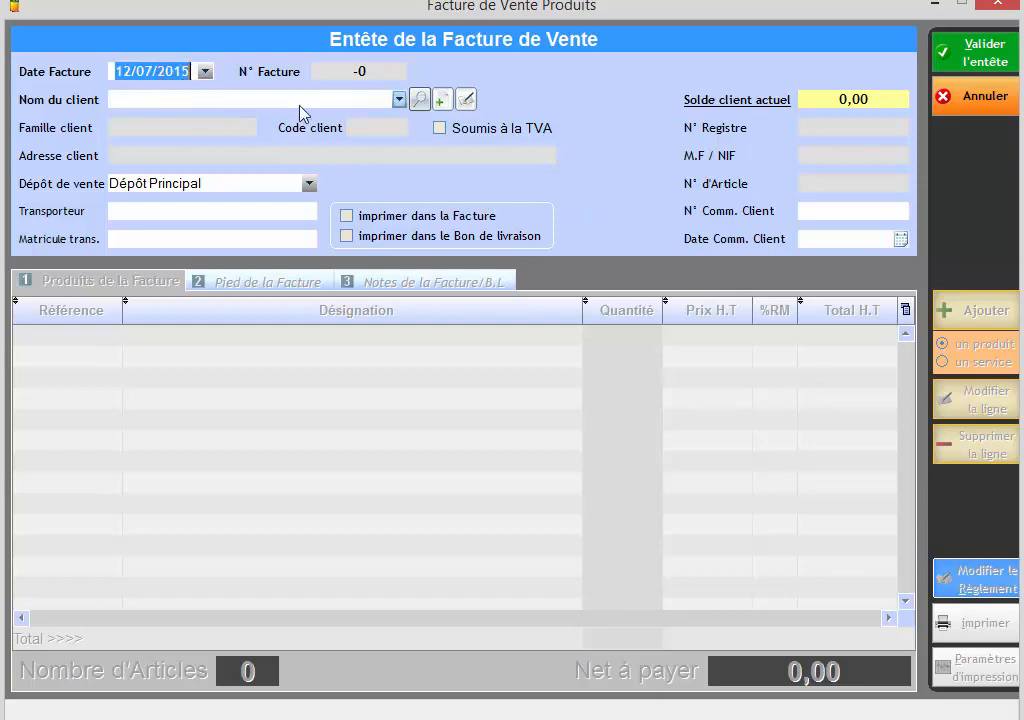
click(419, 100)
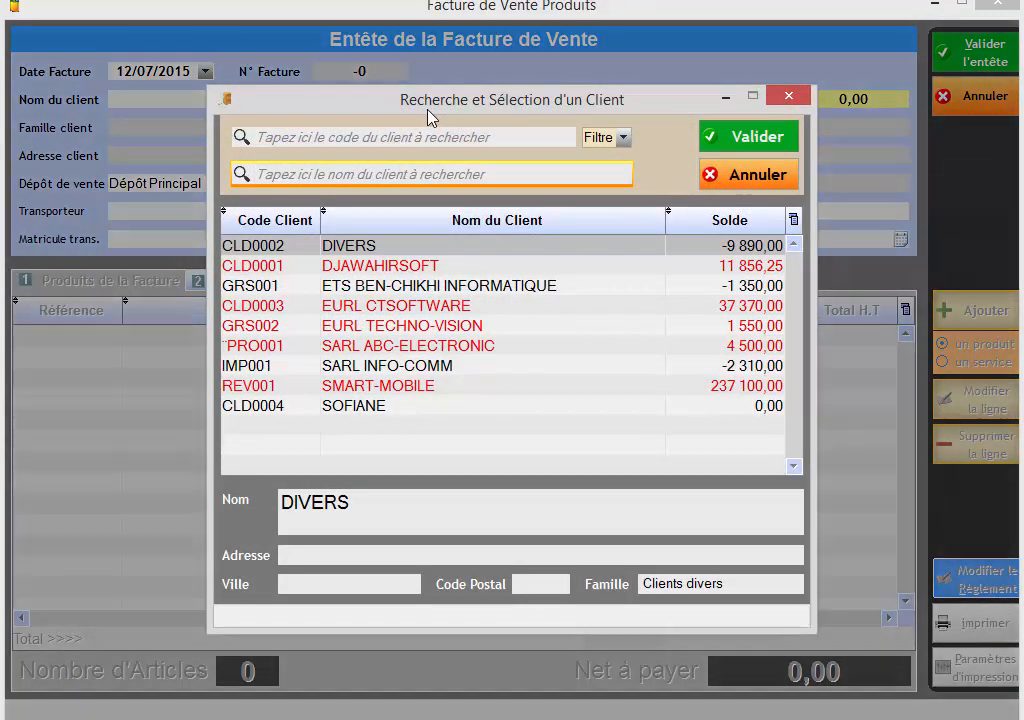
text(ABC)
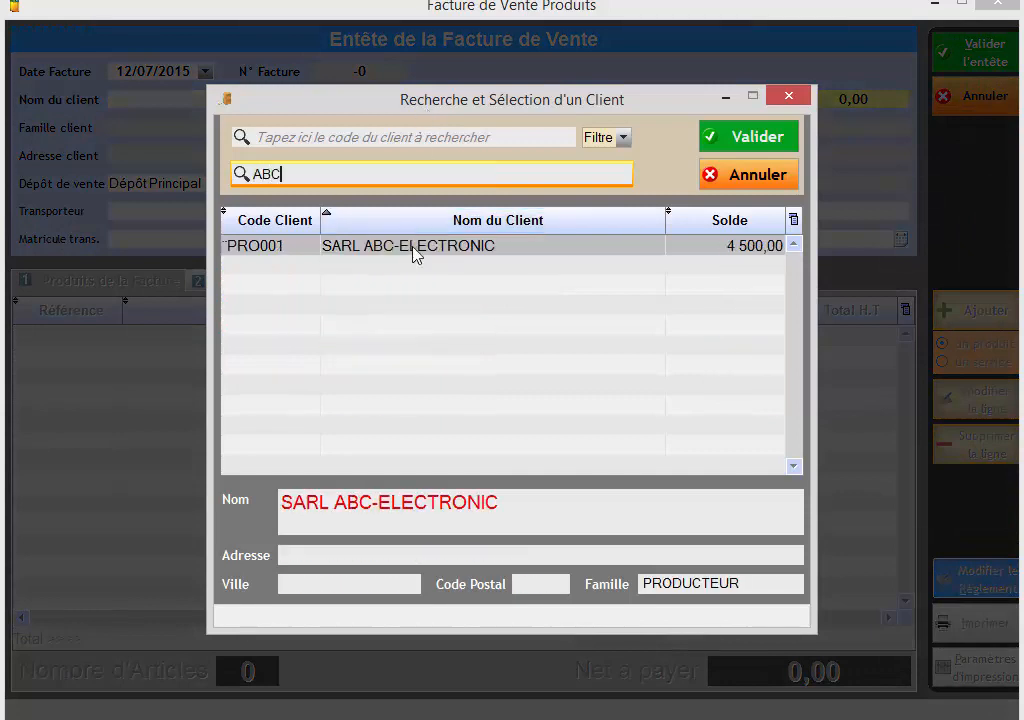
double_click(414, 247)
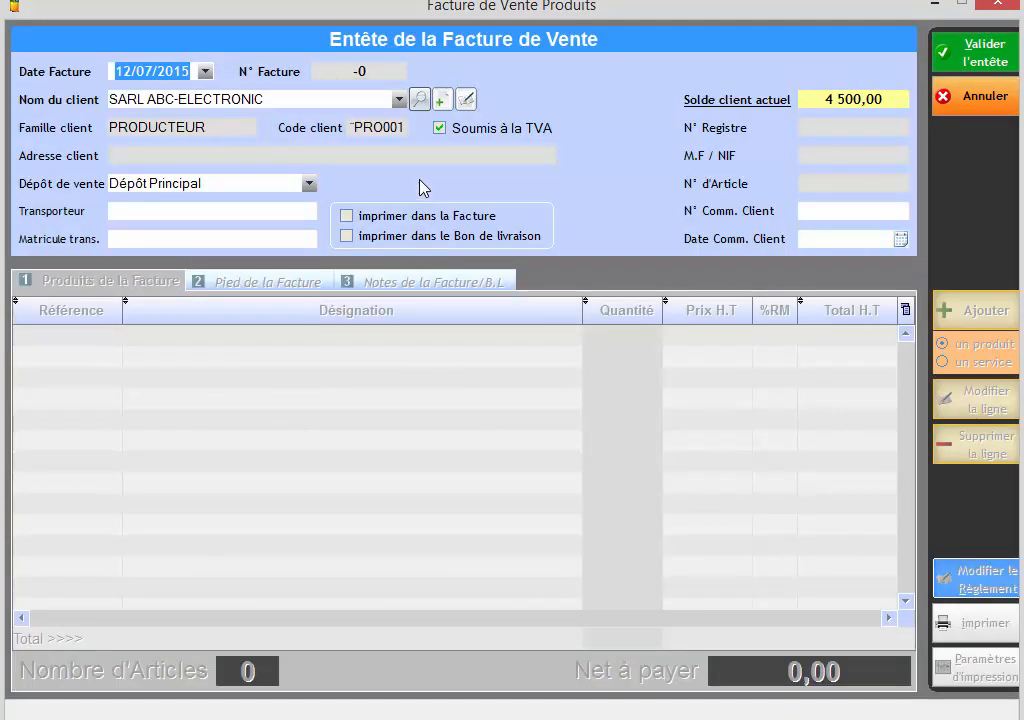
Set the new invoice's sales depot to Commandes Clients and list the client's orders for the predefined period Année en cours.
click(310, 184)
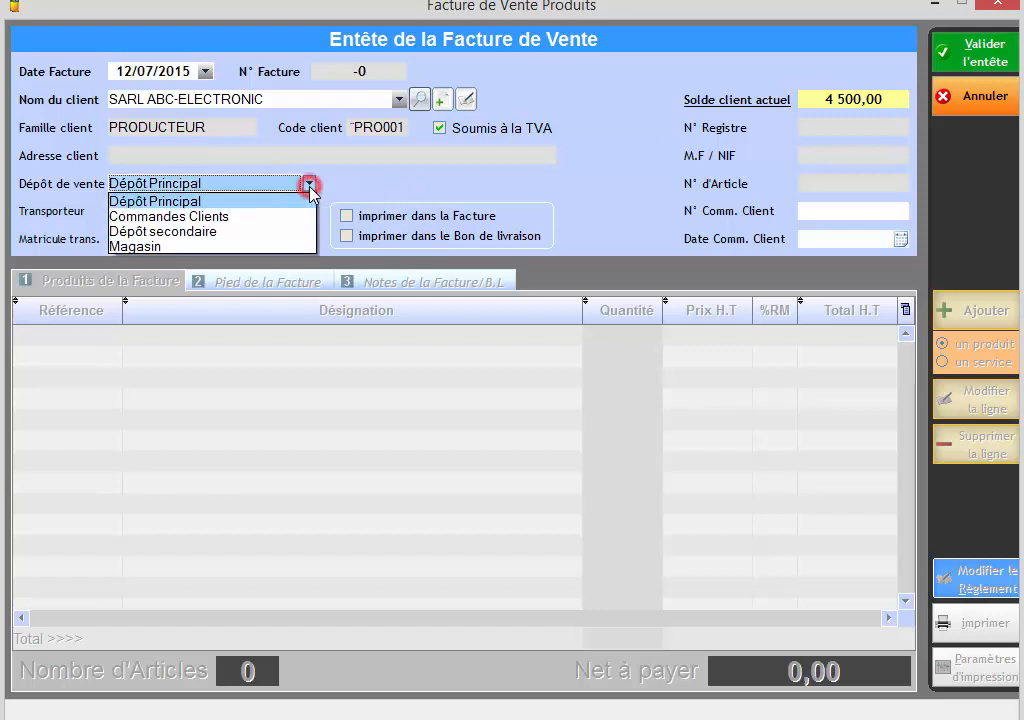
click(299, 216)
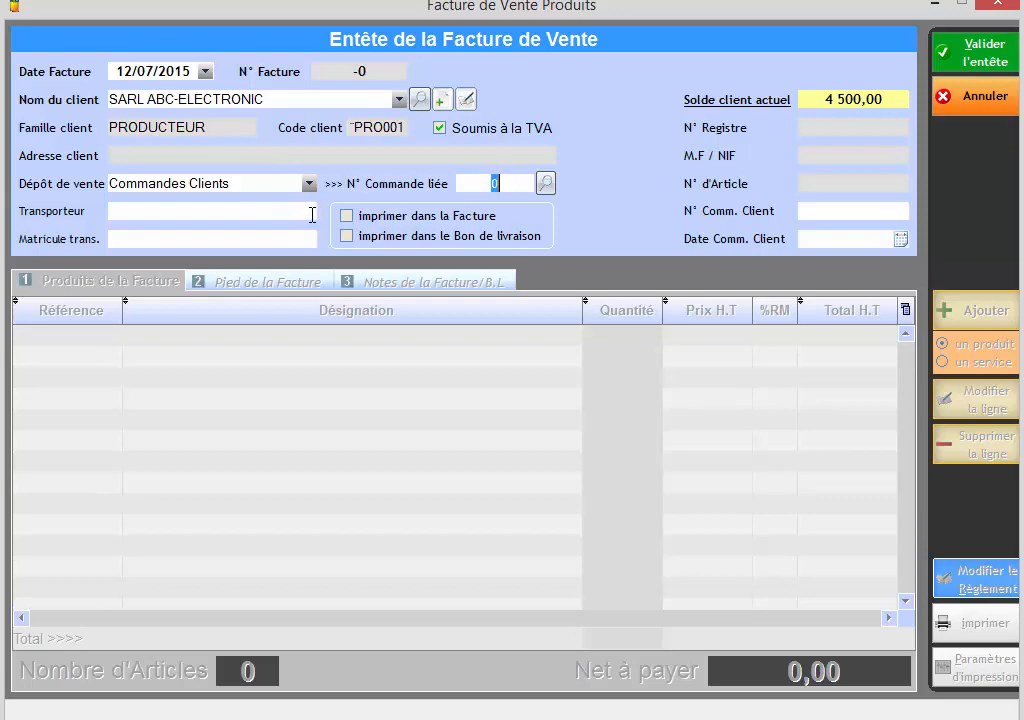
click(545, 184)
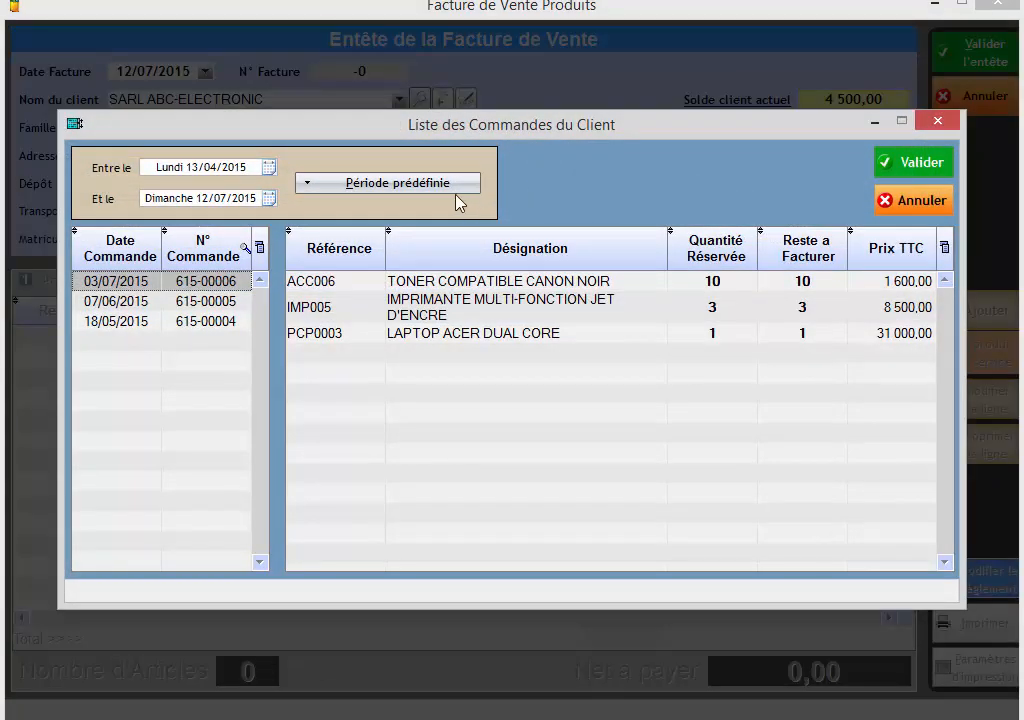
click(441, 188)
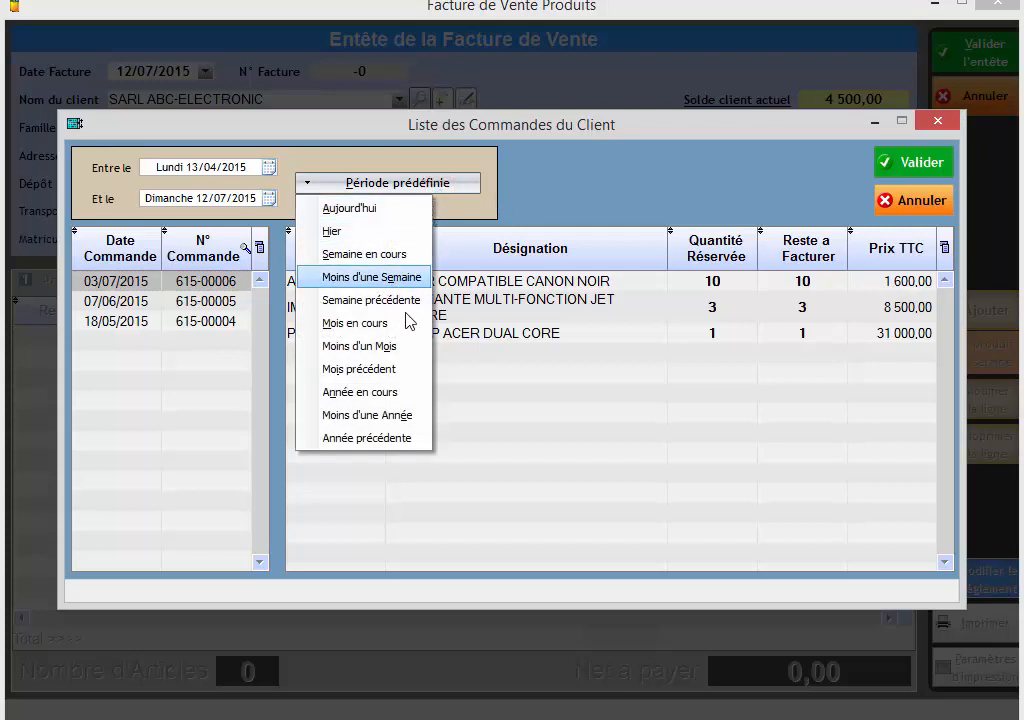
click(384, 391)
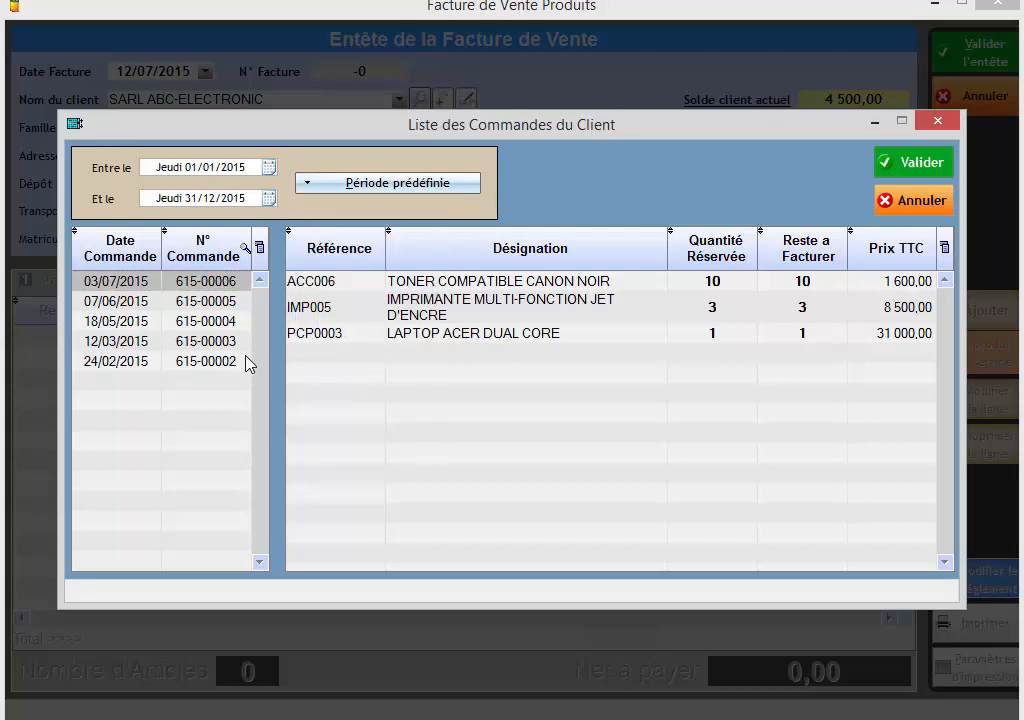
Link the order of 12/03/2015 to the invoice and validate the header, choosing to invoice the whole order.
click(219, 340)
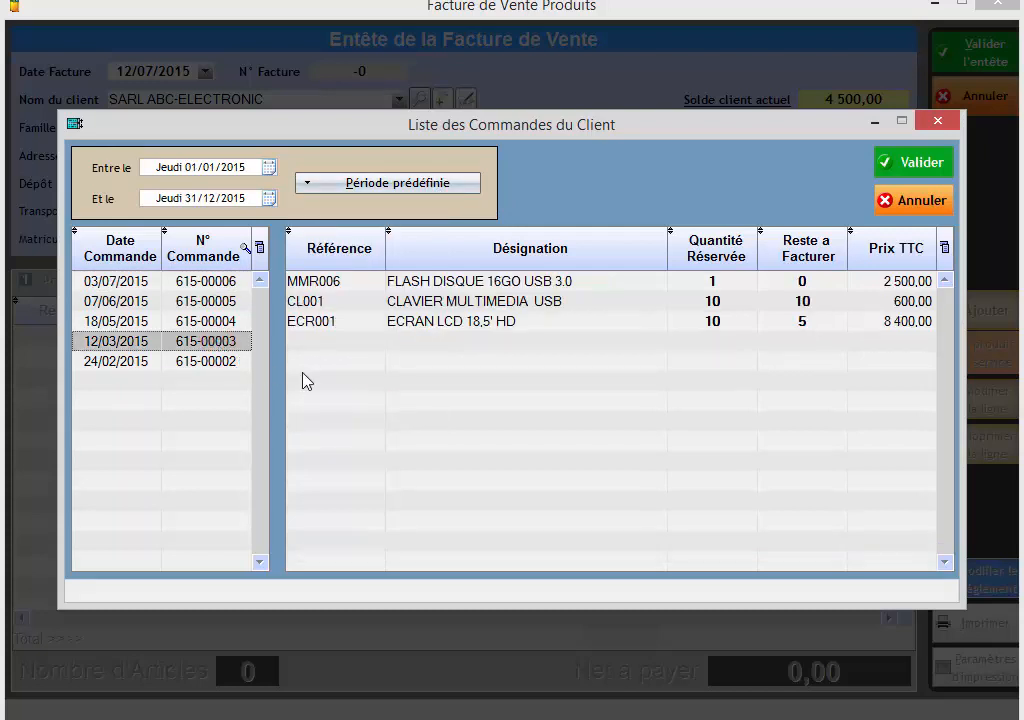
click(912, 162)
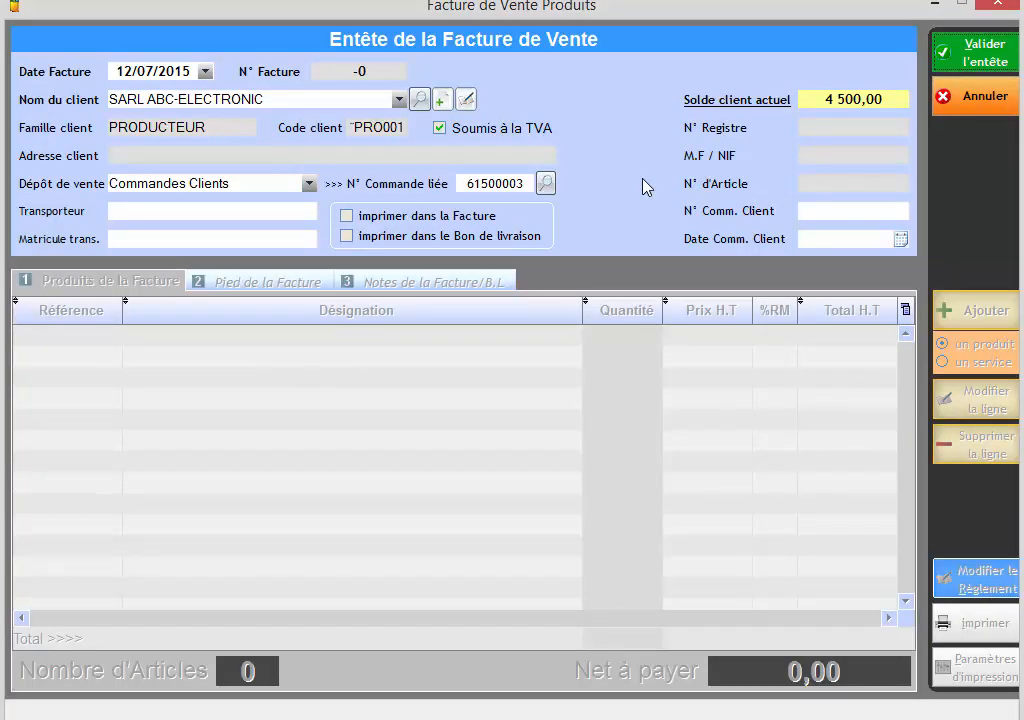
click(985, 58)
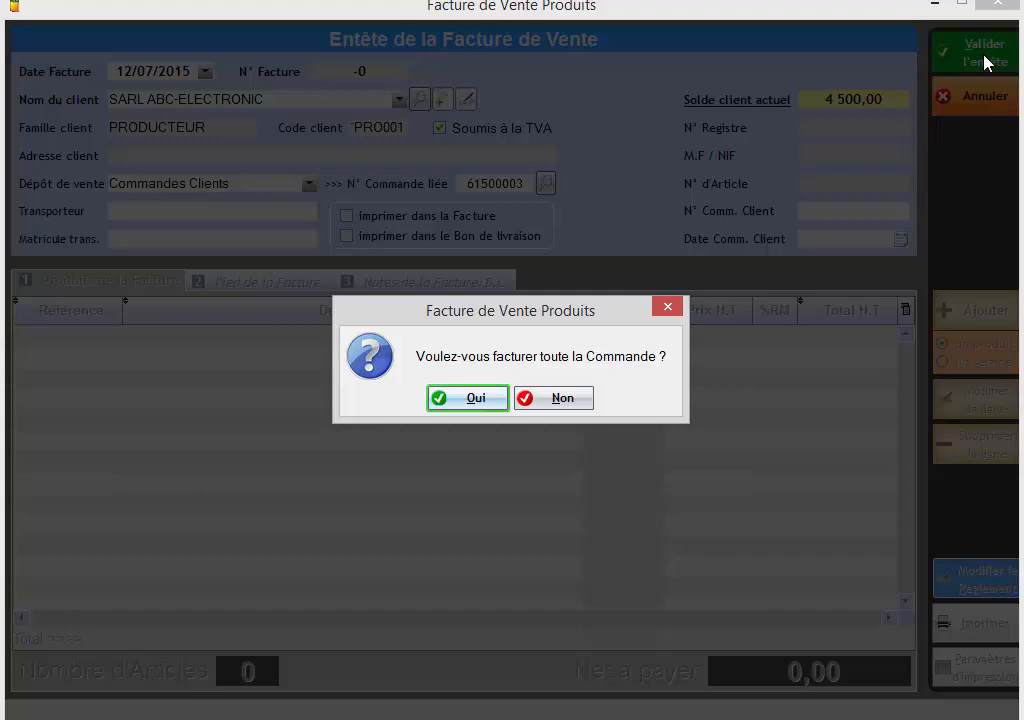
click(470, 398)
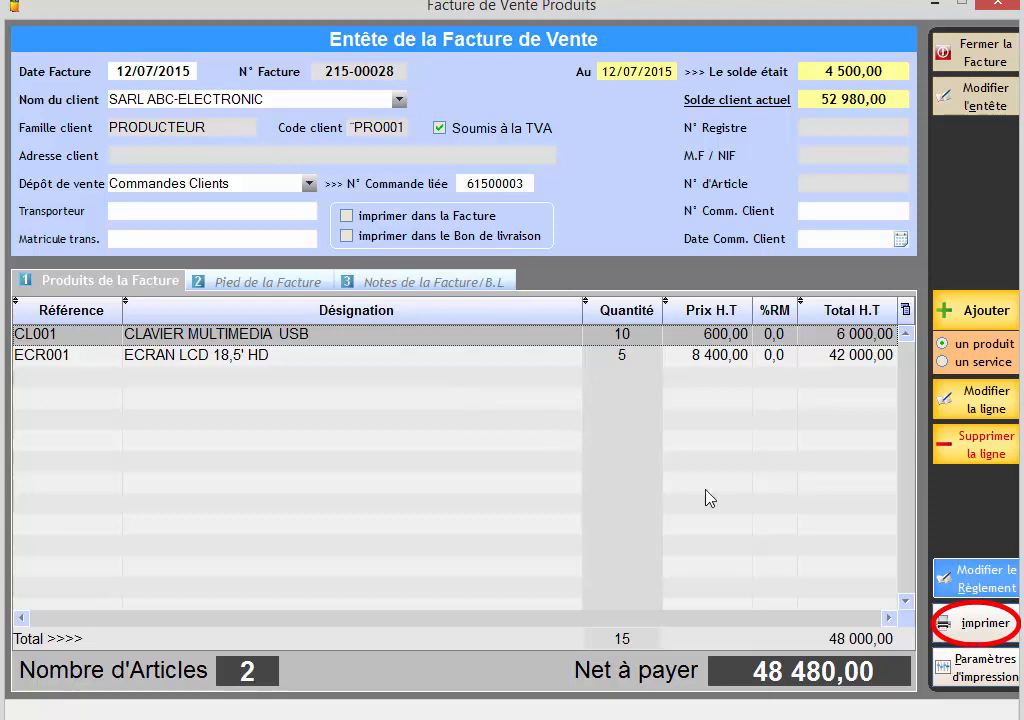
Open the print preview of the second invoice, and close it along with the invoice and the invoice list.
click(982, 642)
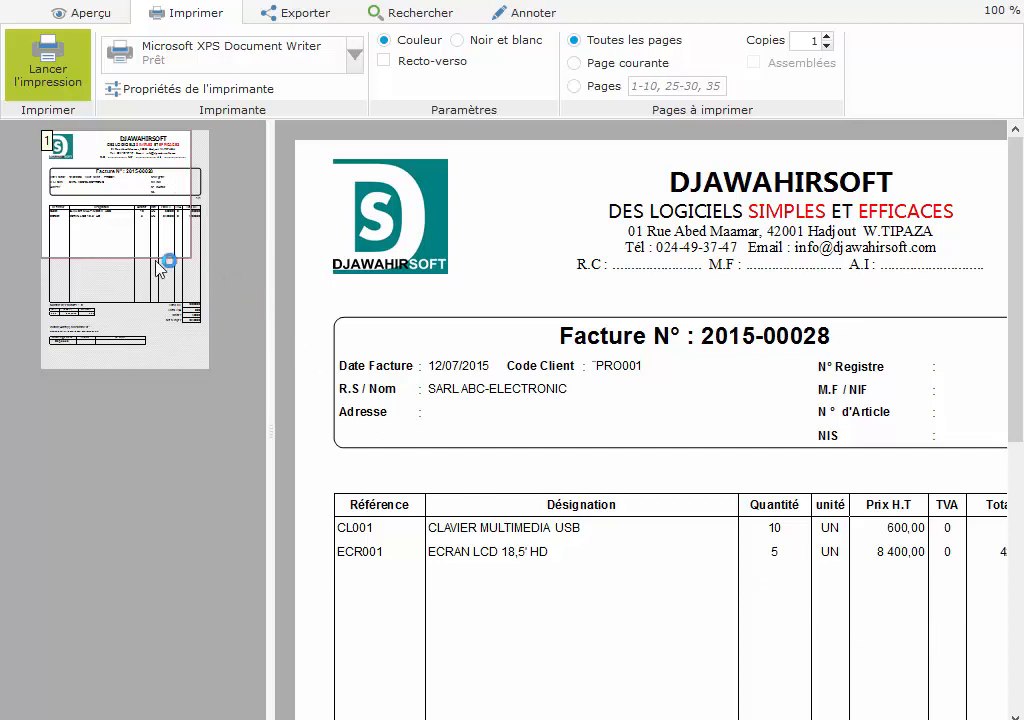
mouse_move(126, 229)
mouse_down()
mouse_move(130, 322)
mouse_move(133, 238)
mouse_up()
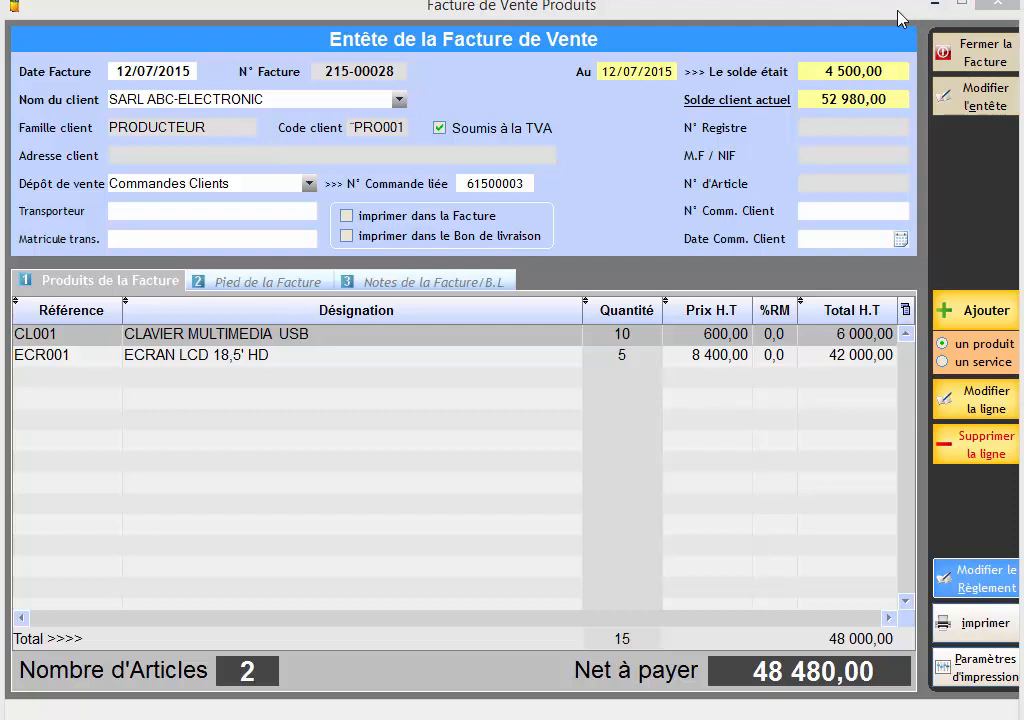
click(966, 44)
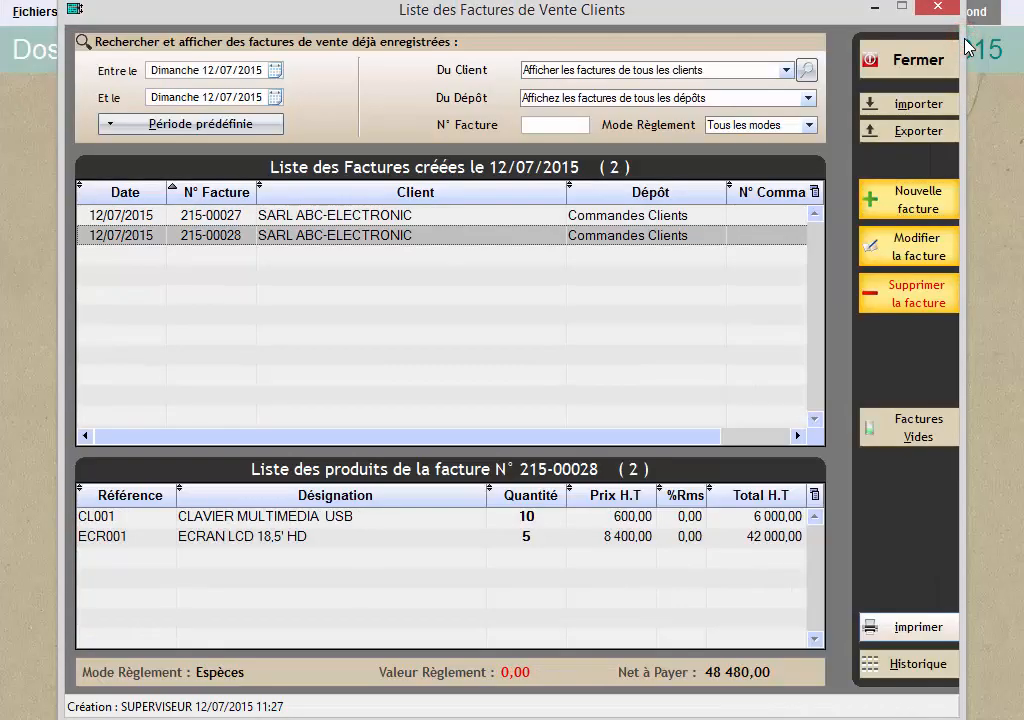
click(940, 62)
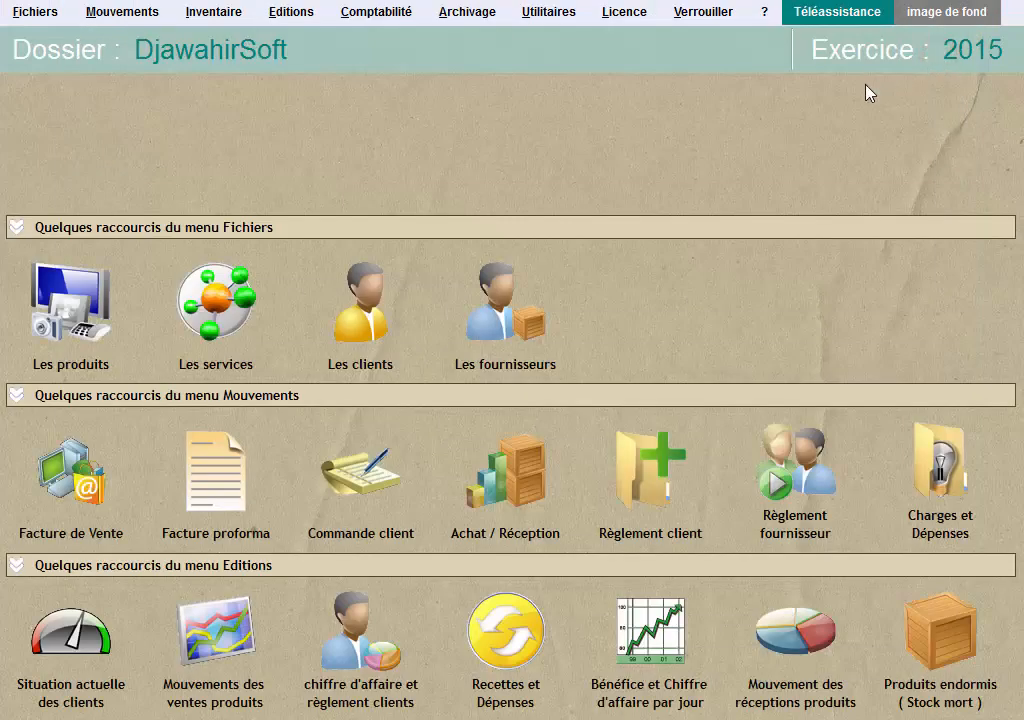